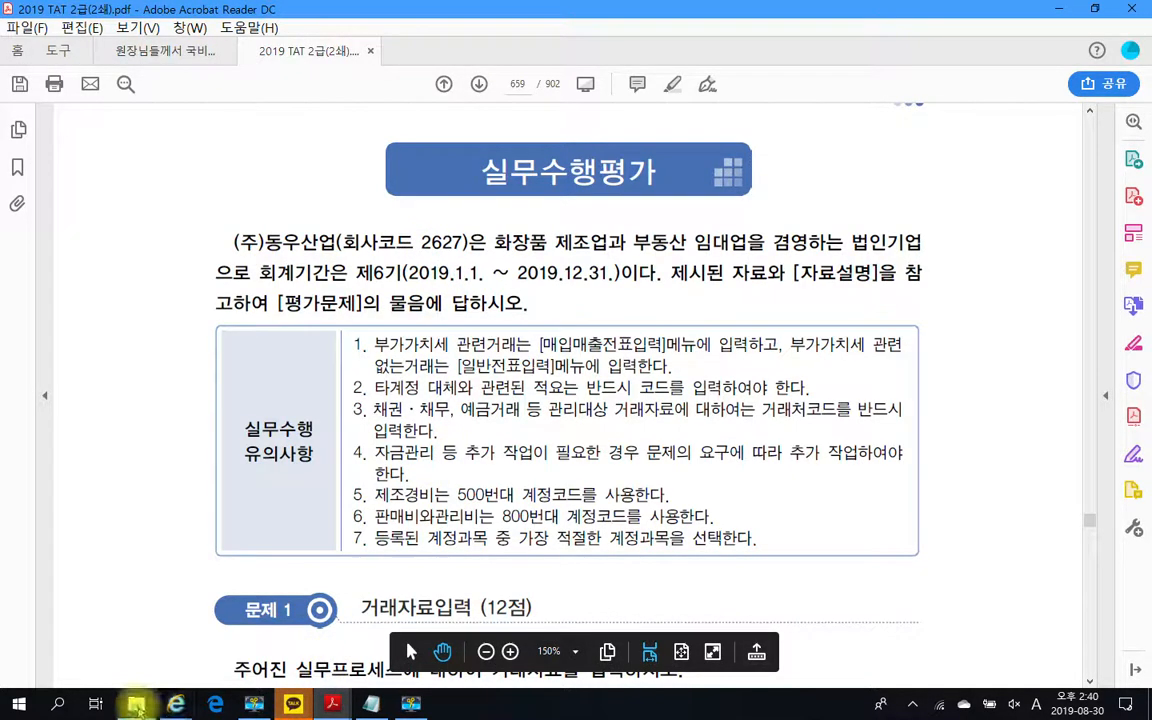
- Switch to the 2019_TAT_2급(2쇄) File Explorer window and open the OS (C:) drive
mouse_move(136, 703)
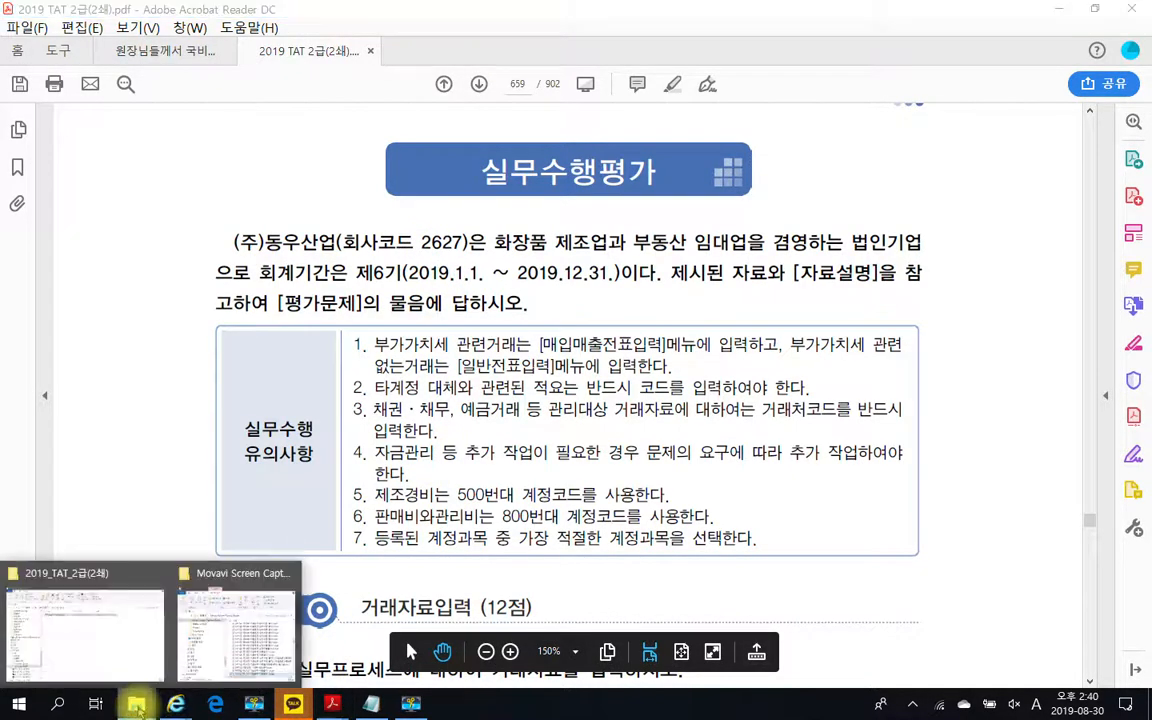
click(128, 650)
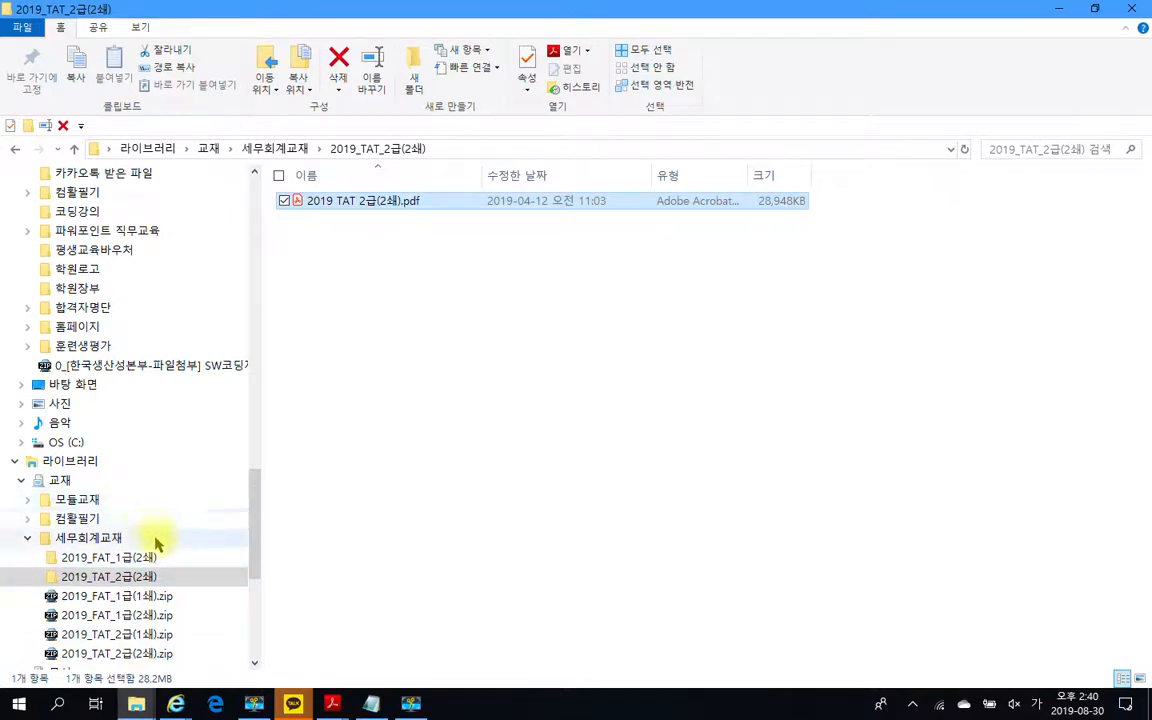
drag(252, 495, 265, 249)
click(30, 280)
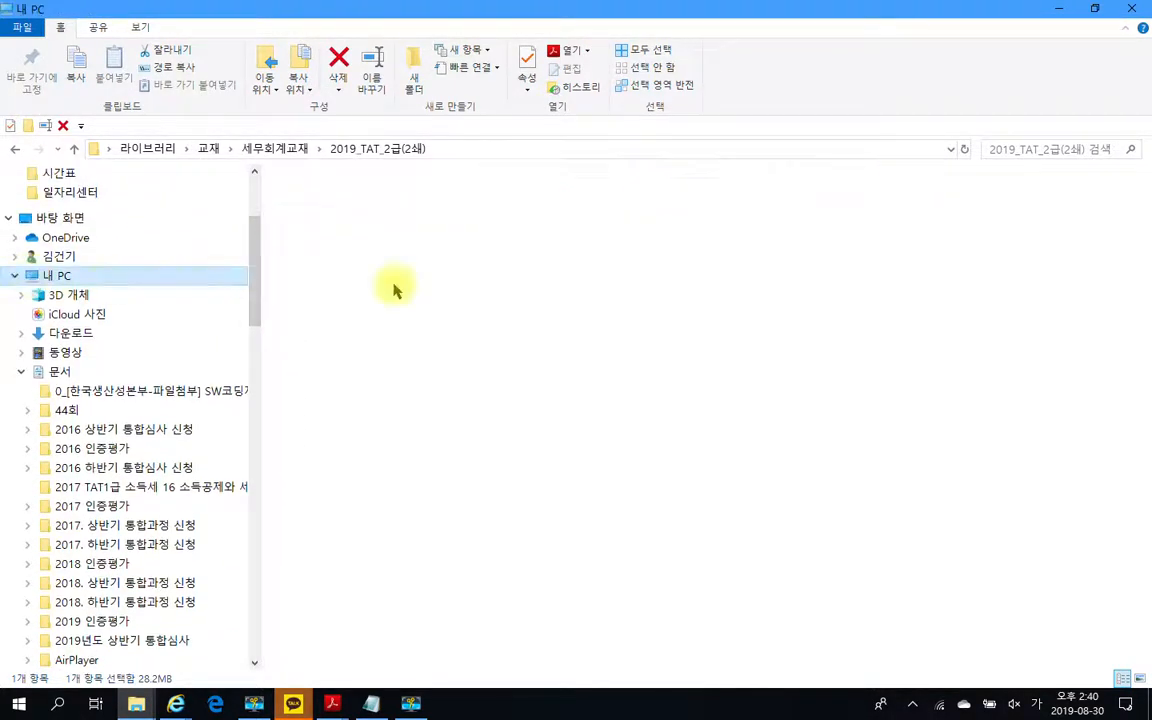
click(547, 342)
double_click(547, 342)
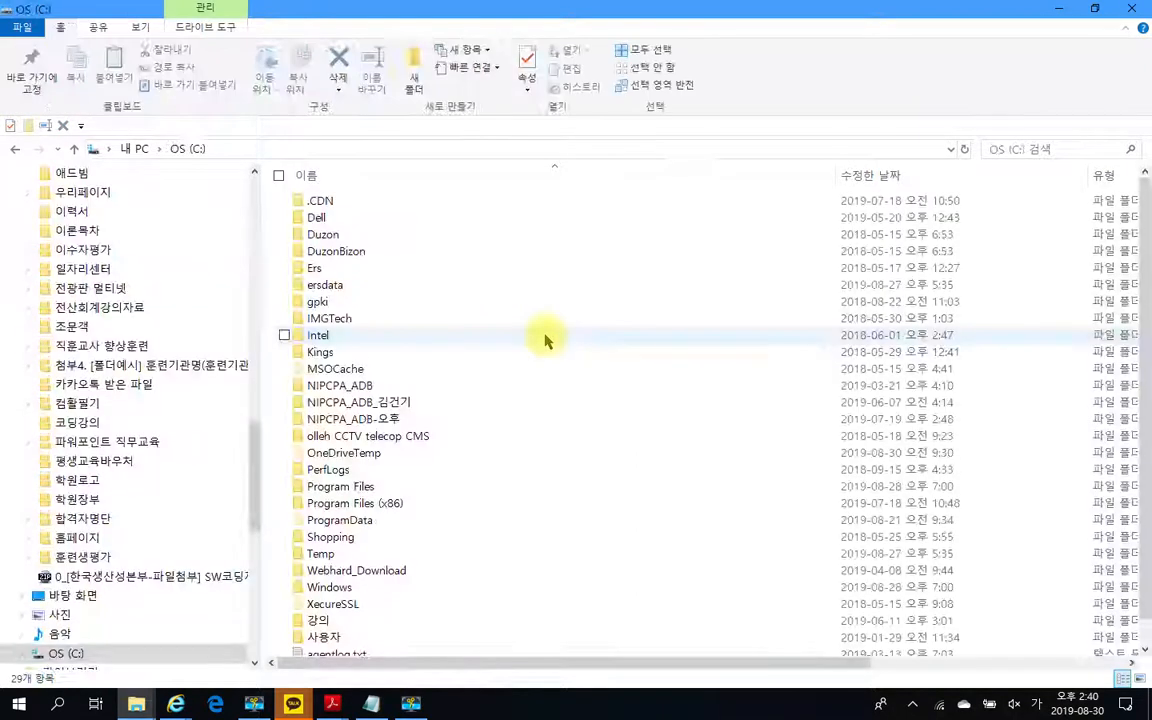
- Rename the NIPCPA_ADB folder on the C: drive as NIPCPA_ADB_오전
click(386, 386)
click(386, 388)
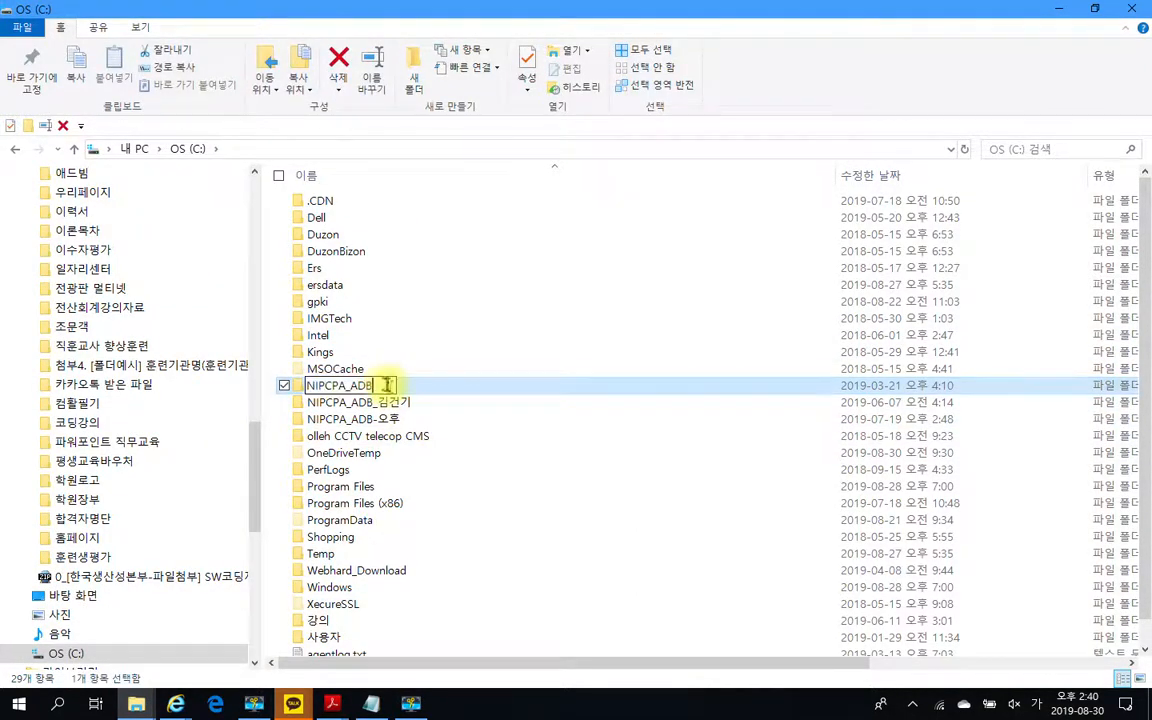
text(_오전)
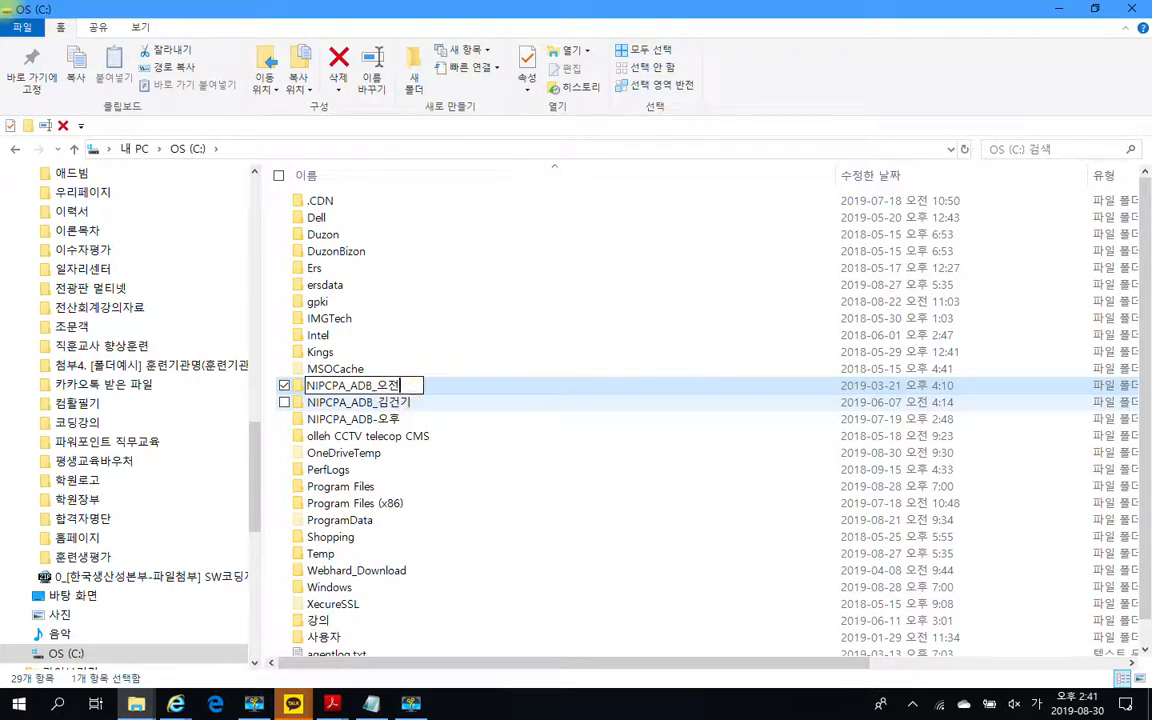
key(Return)
- Rename the NIPCPA_ADB-오후 folder as NIPCPA_ADB
click(404, 421)
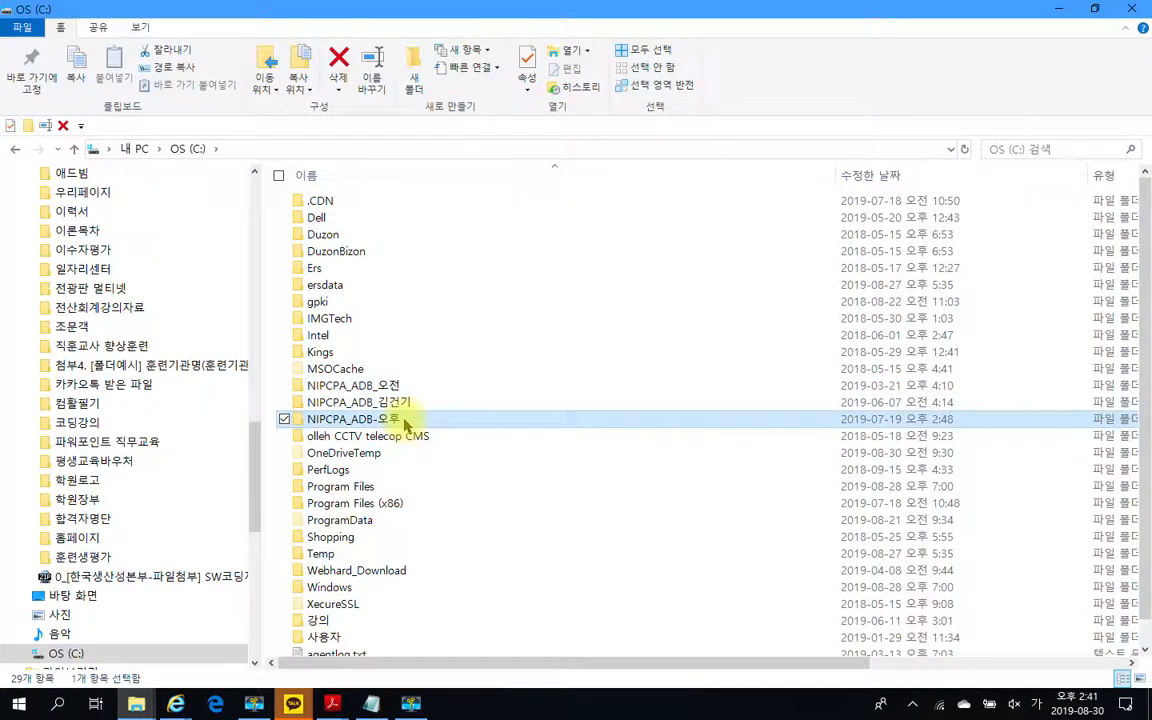
click(405, 420)
key(BackSpace)
key(BackSpace)
key(BackSpace)
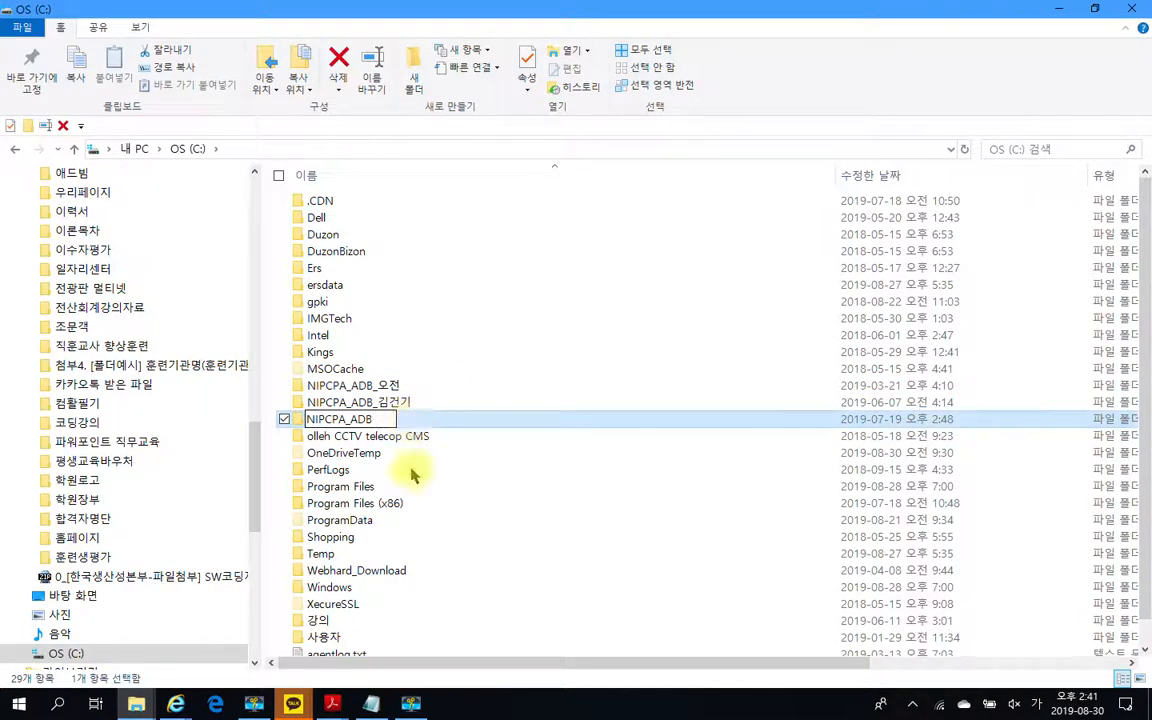
key(Return)
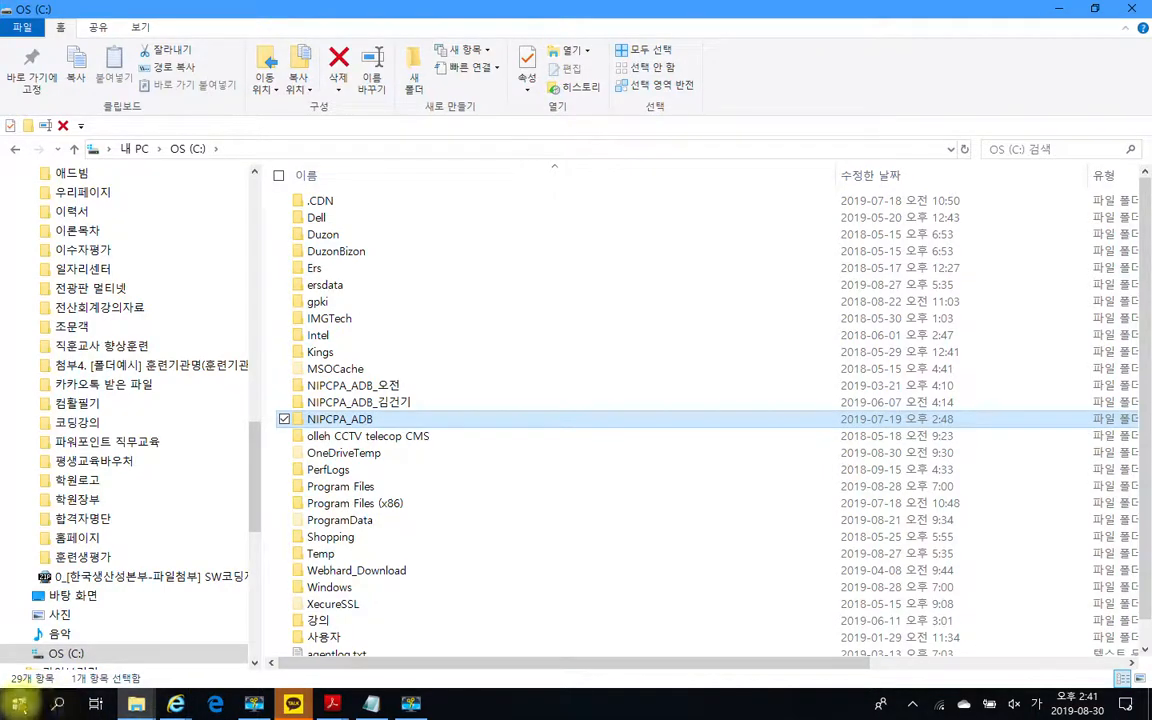
- Launch the 더존 Smart A(iPLUS) 실무교육프로그램 2019 training program
click(18, 705)
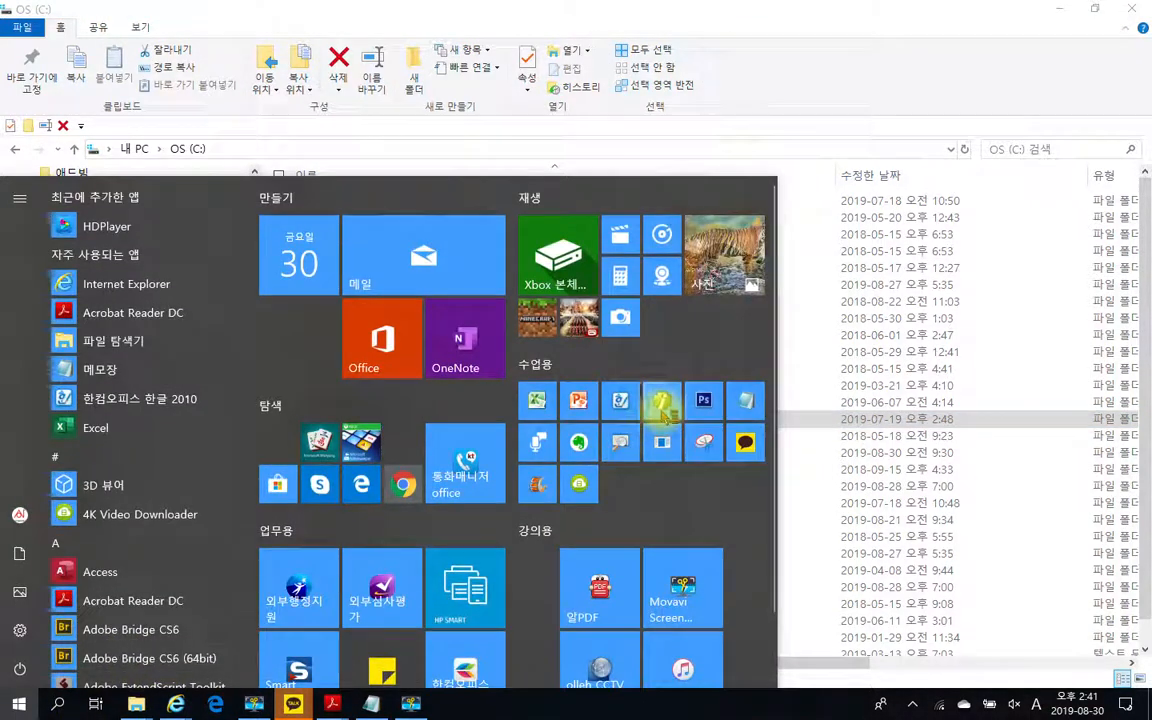
click(663, 406)
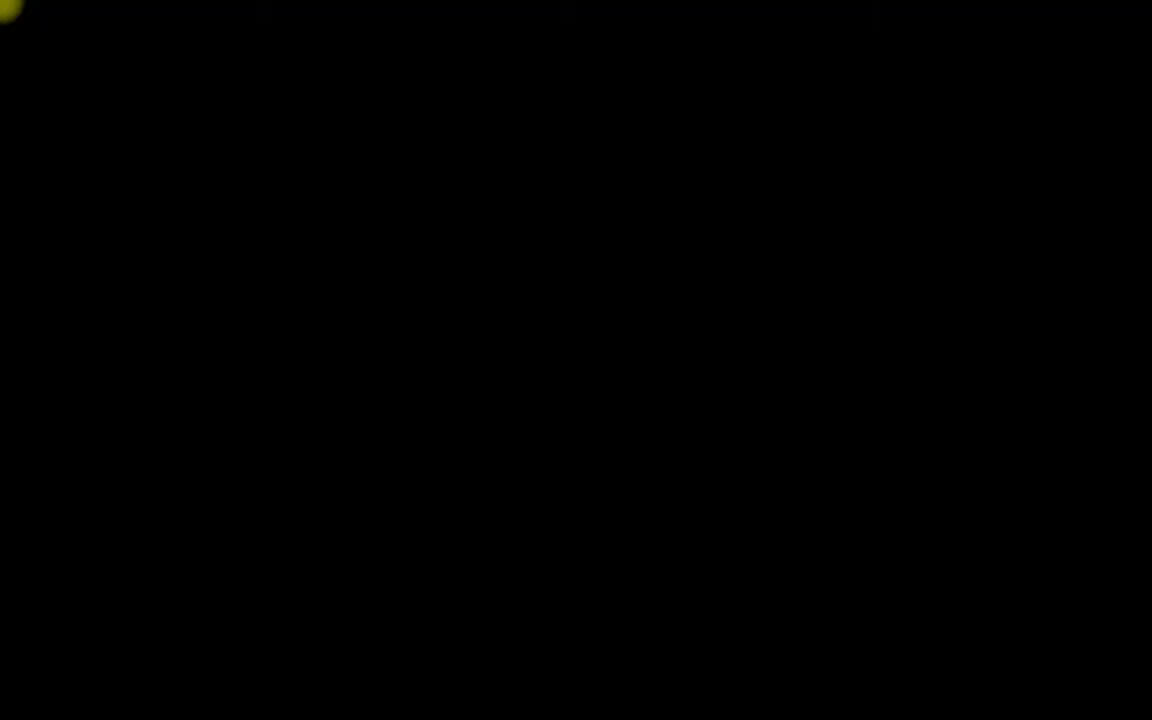
click(508, 443)
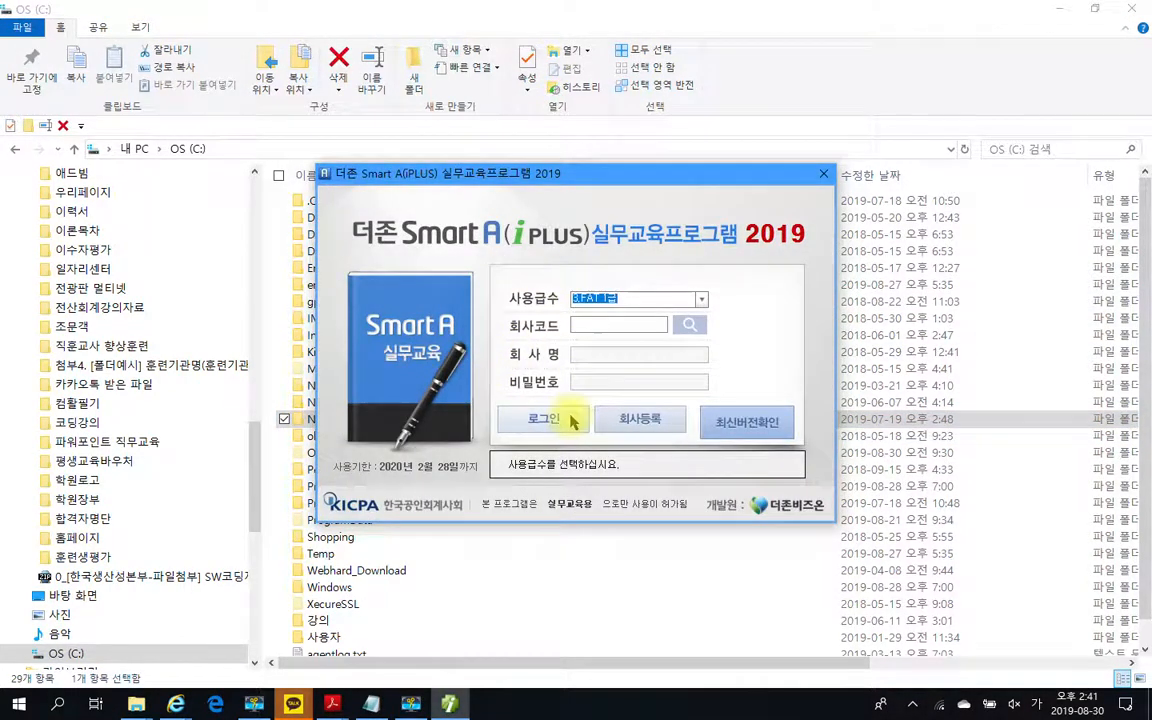
- Log in with grade TAT 2급 and company code 2627, and maximize the program window
click(699, 305)
click(645, 318)
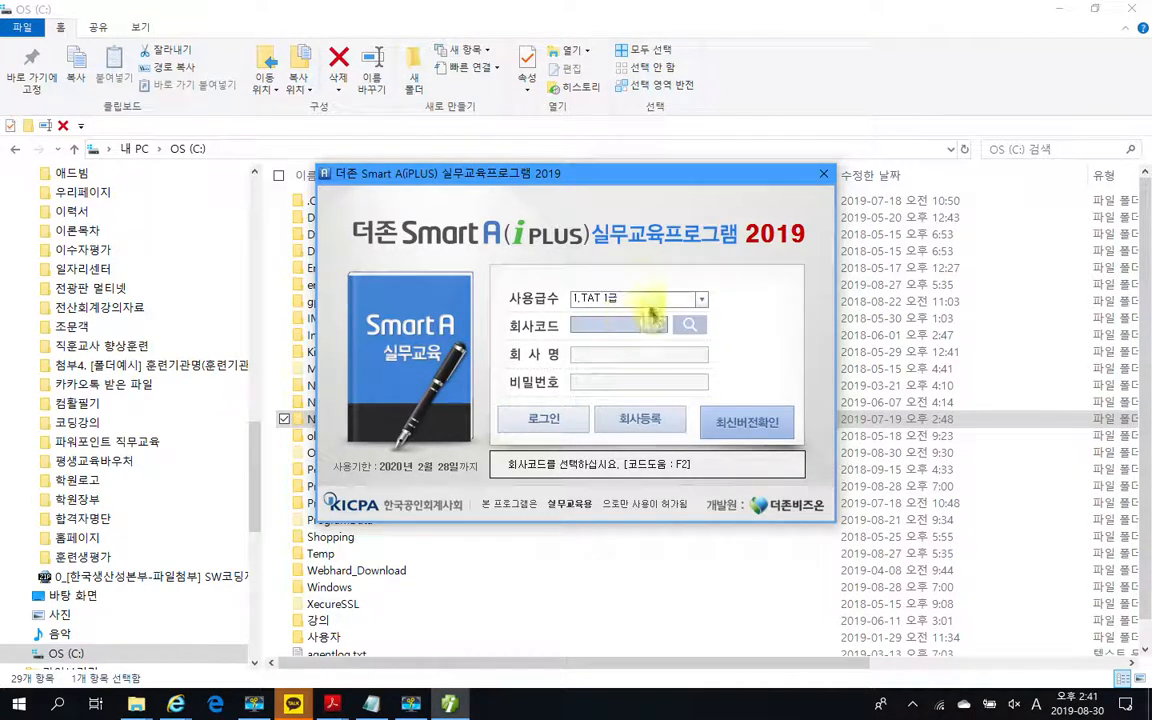
click(700, 299)
click(641, 331)
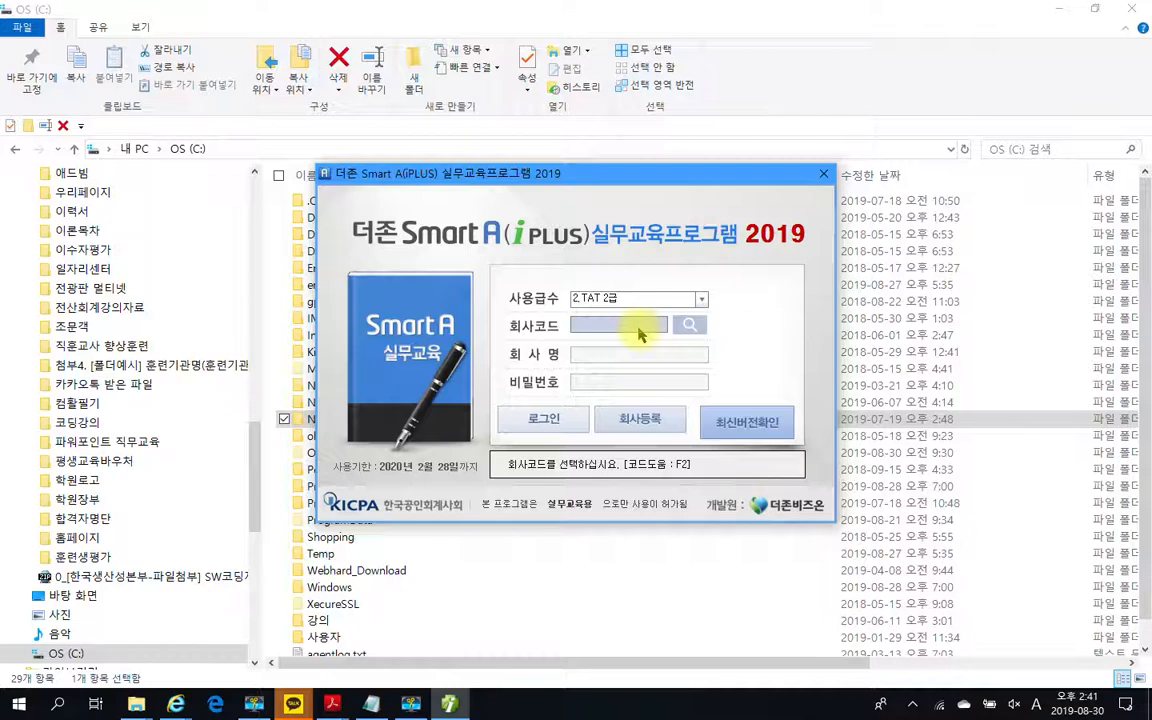
text(2627)
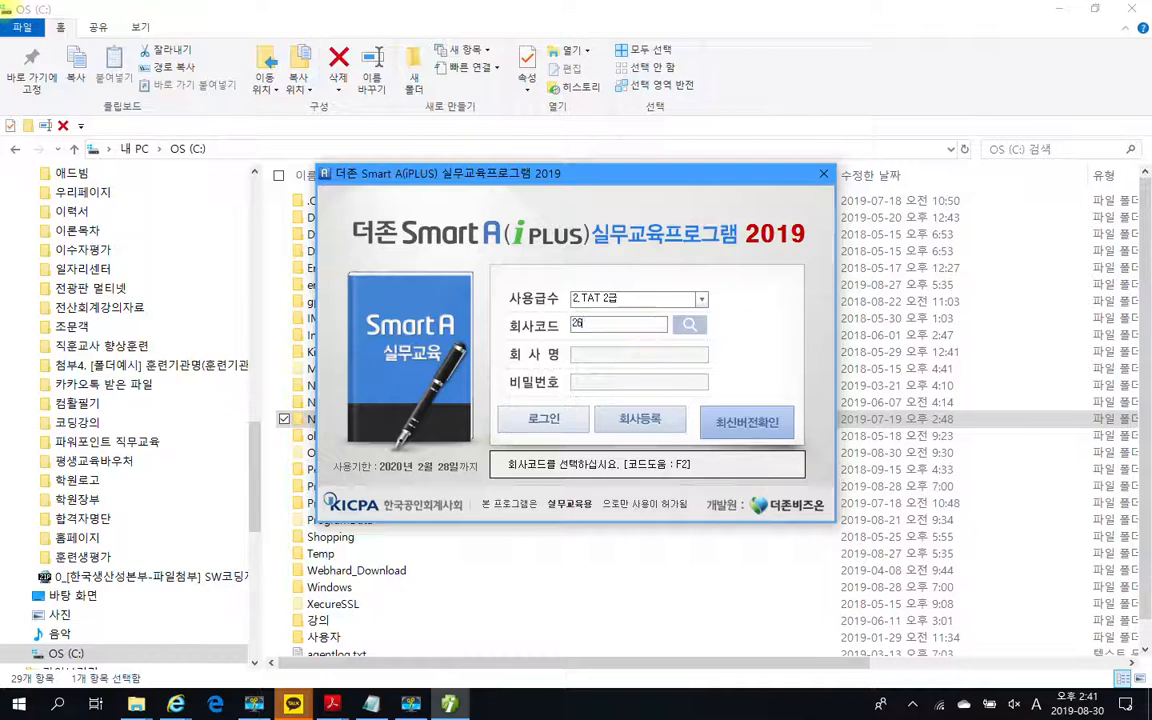
key(Return)
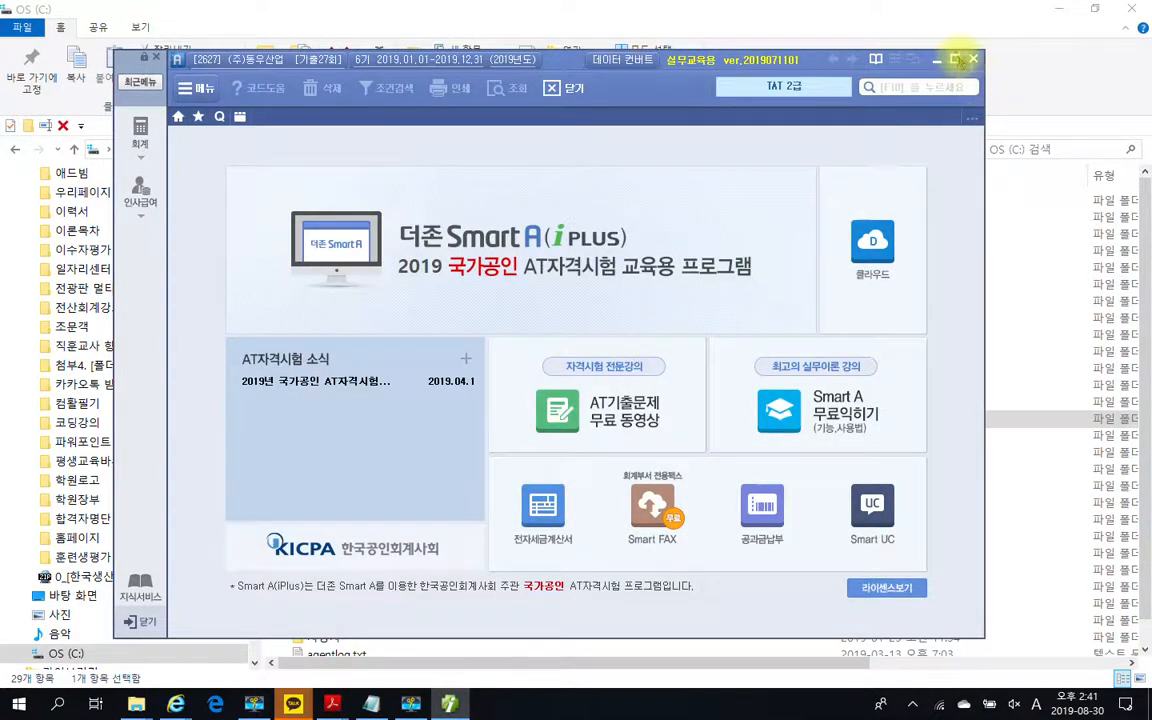
double_click(865, 60)
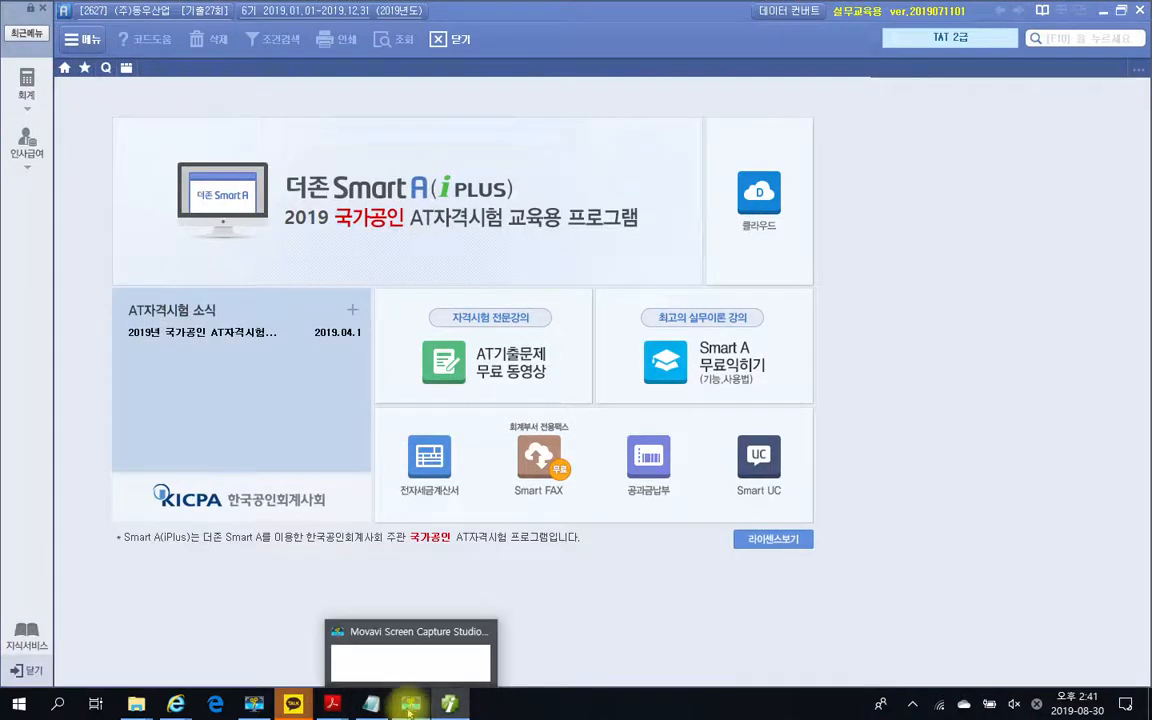
- Switch to the 2019 TAT 2급(2쇄).pdf document in Adobe Acrobat Reader
click(462, 652)
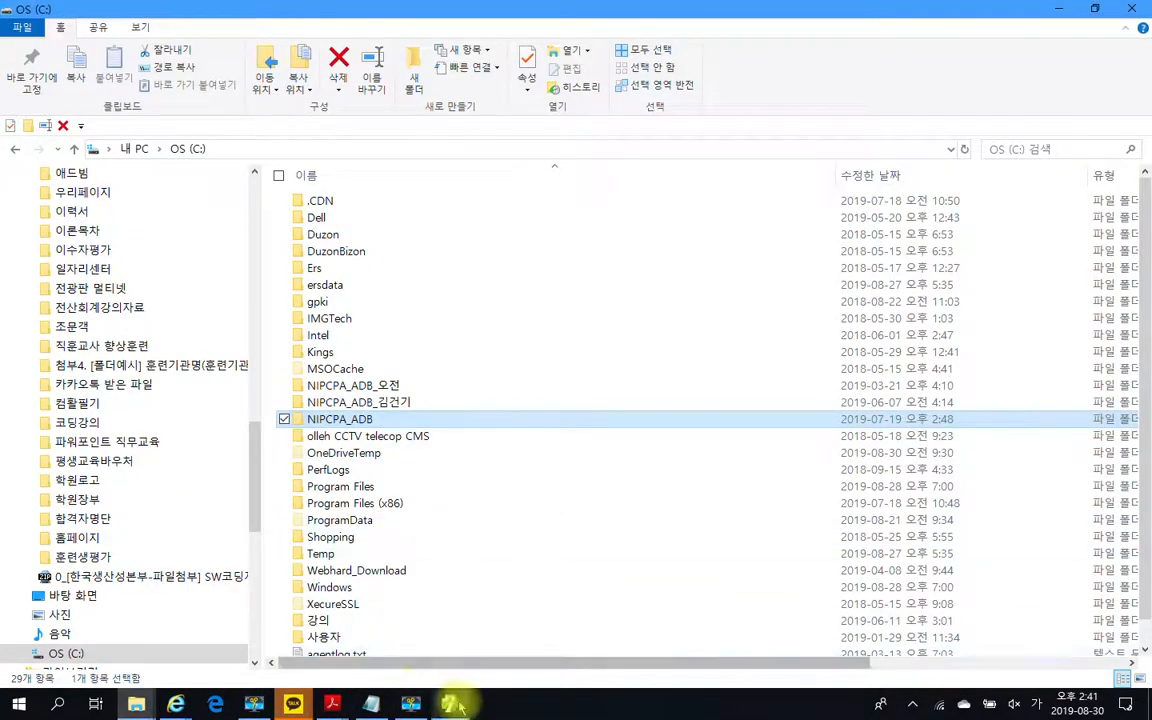
click(451, 695)
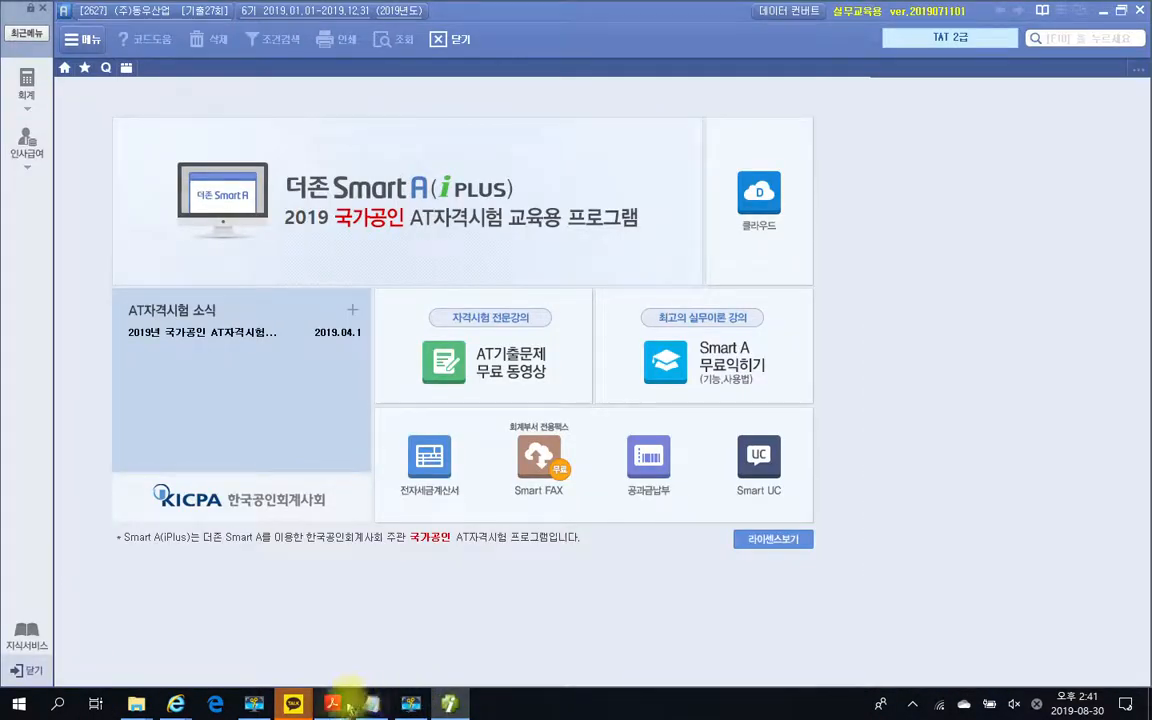
mouse_move(353, 694)
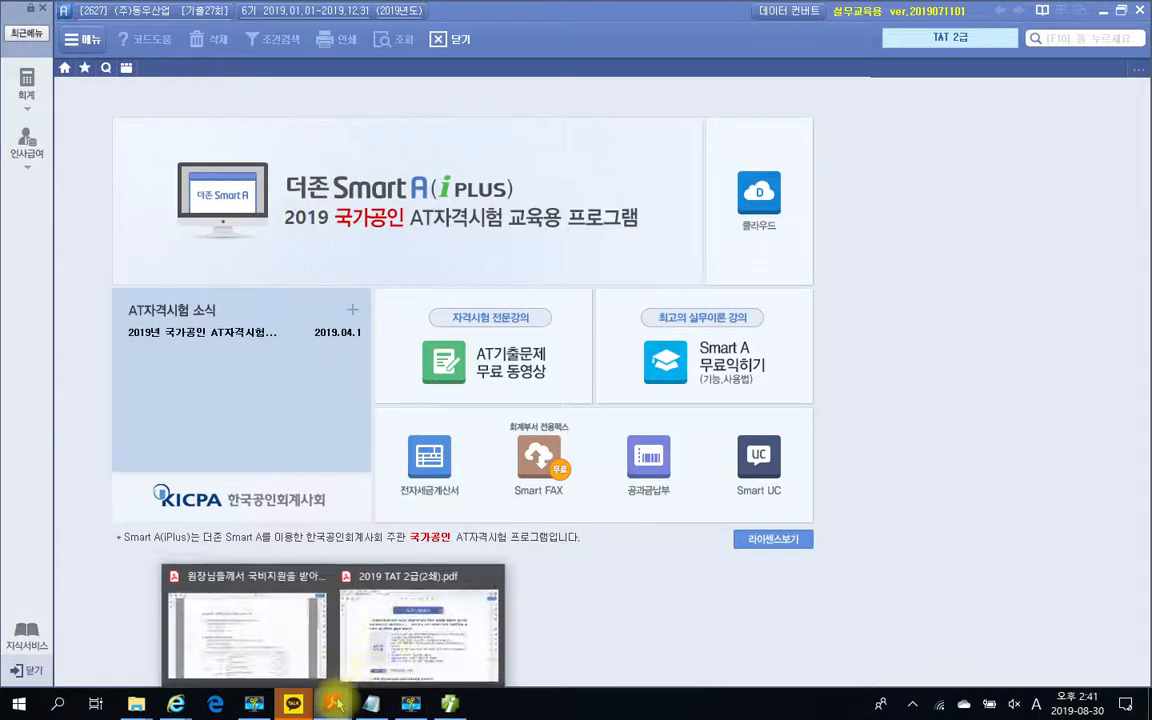
click(380, 669)
- Review the 실무수행 유의사항 list by boxing it, underlining the 거래자료입력 heading and circling notes 1 to 3
scroll(525, 428, down, 1)
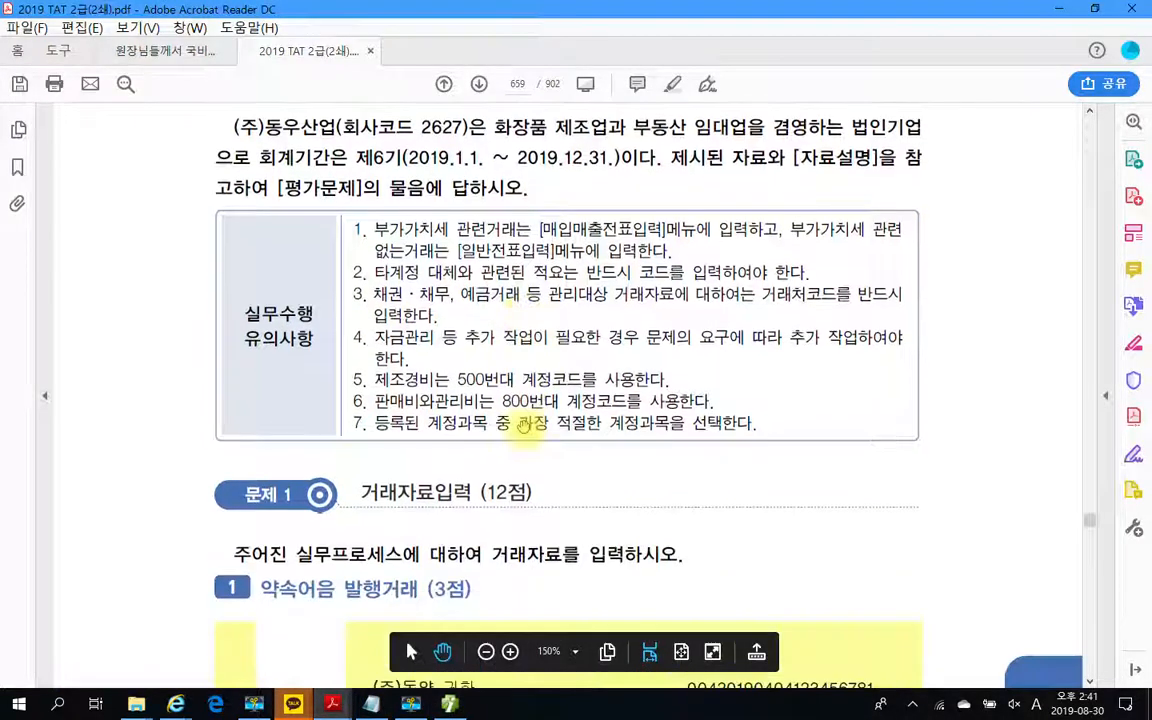
scroll(525, 428, down, 1)
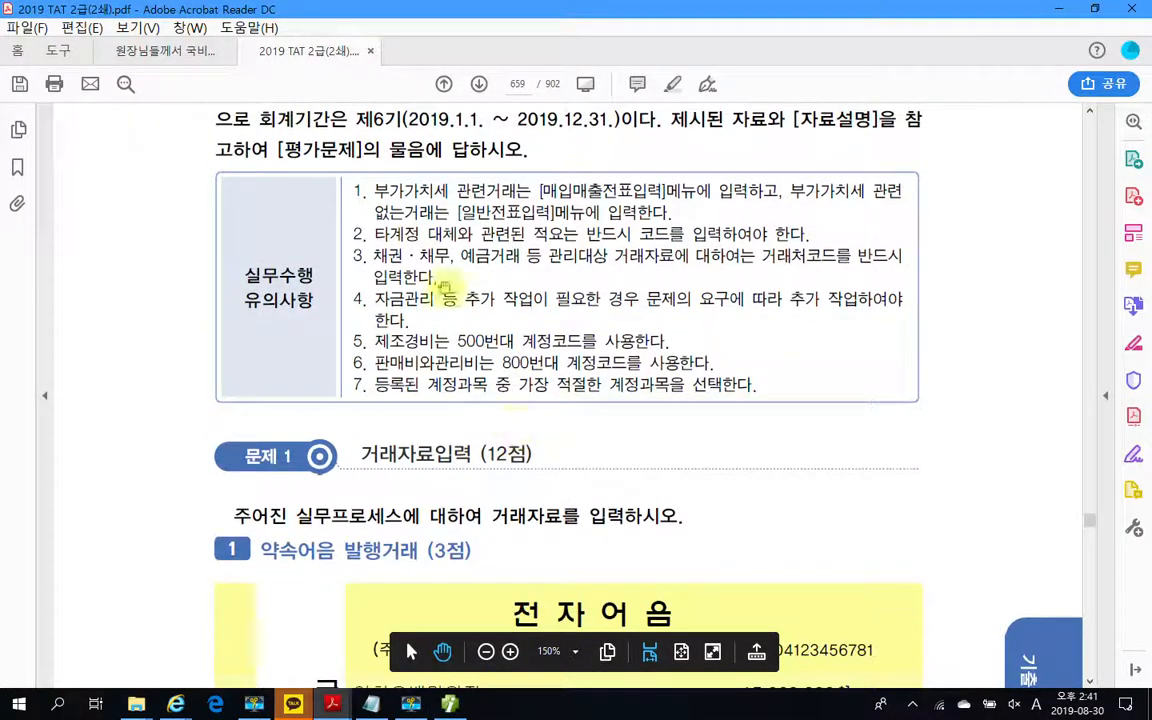
drag(336, 170, 940, 410)
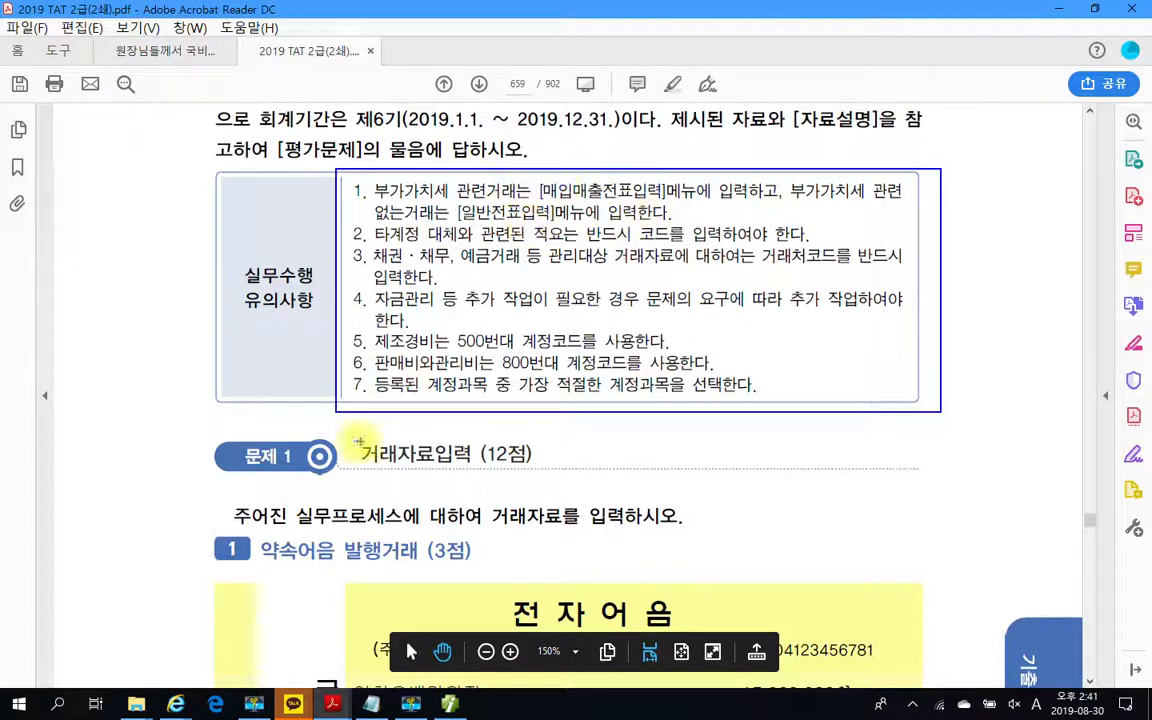
drag(362, 463, 471, 463)
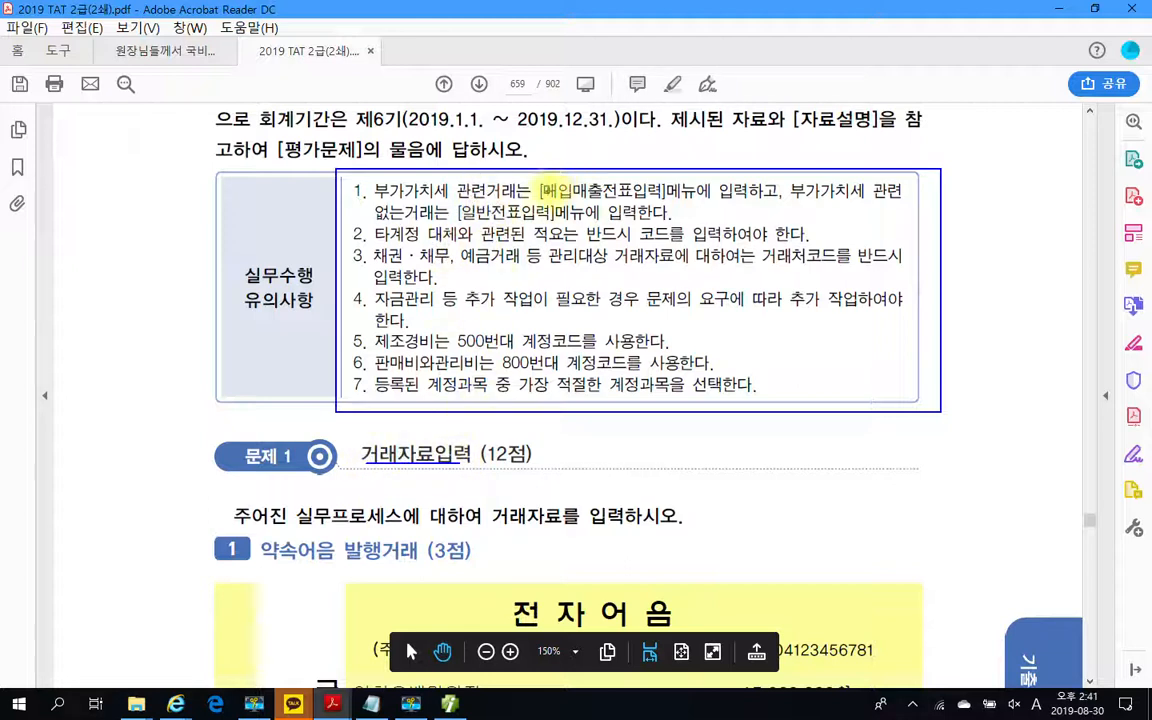
mouse_move(340, 180)
mouse_down()
mouse_move(353, 199)
mouse_move(371, 185)
mouse_move(367, 198)
mouse_up()
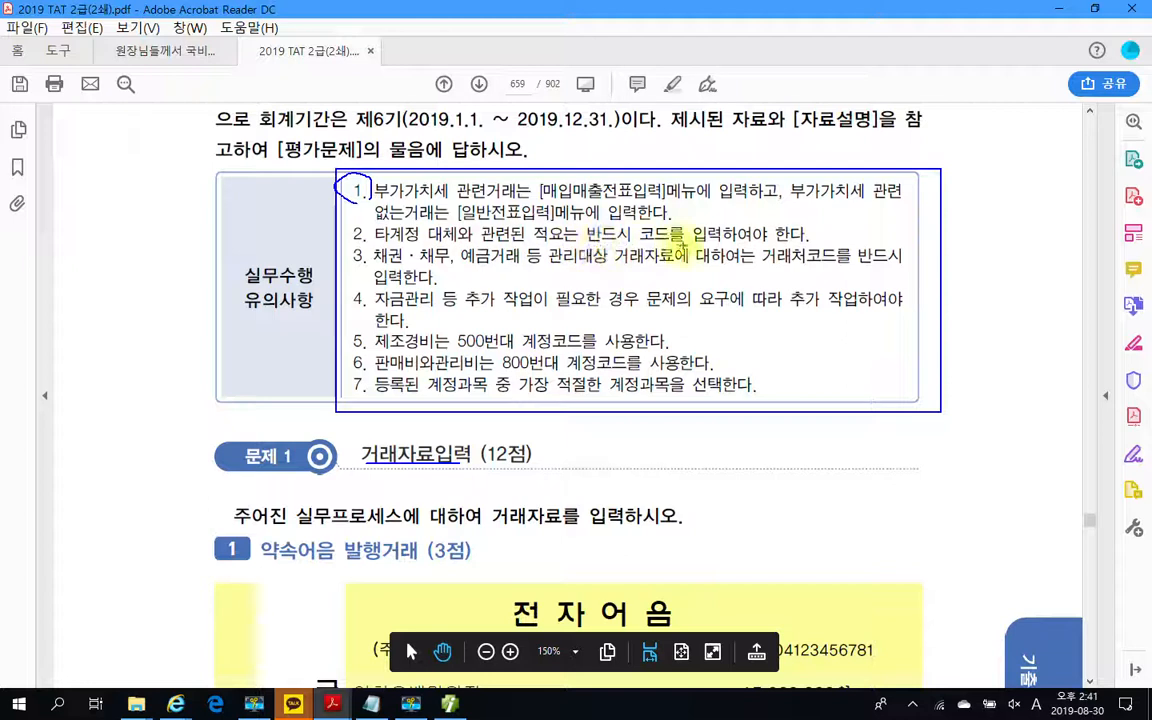
mouse_move(364, 243)
mouse_down()
mouse_move(345, 244)
mouse_move(336, 228)
mouse_move(358, 219)
mouse_move(368, 239)
mouse_up()
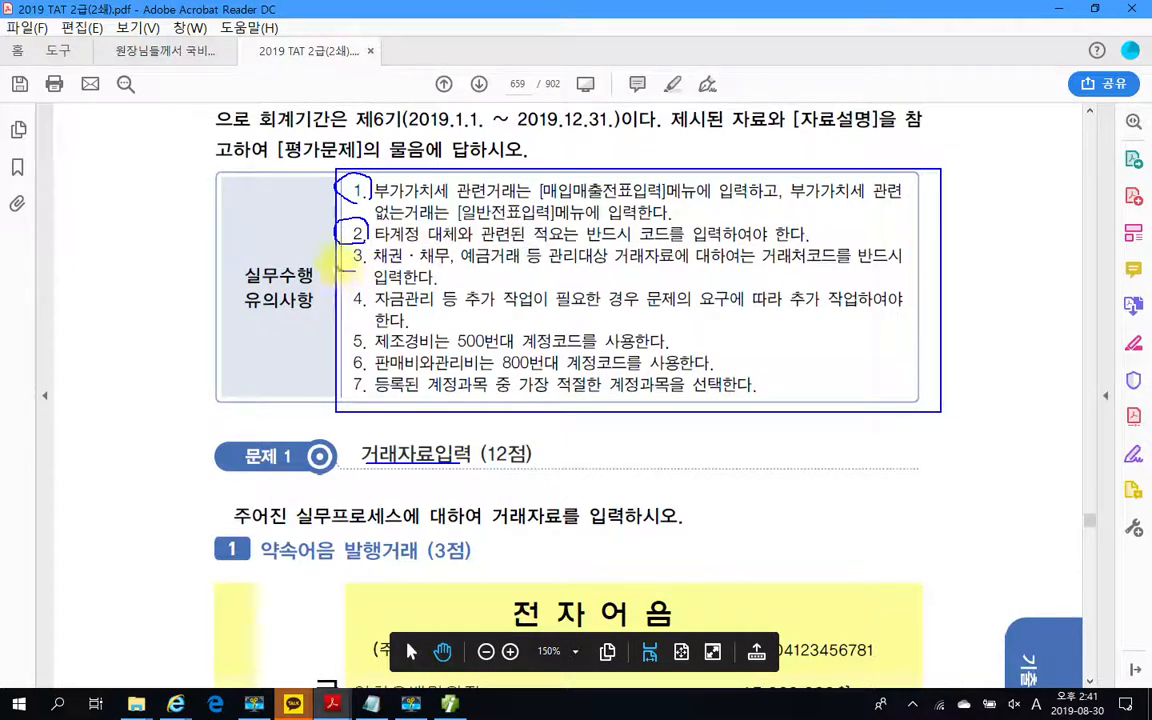
drag(362, 246, 346, 268)
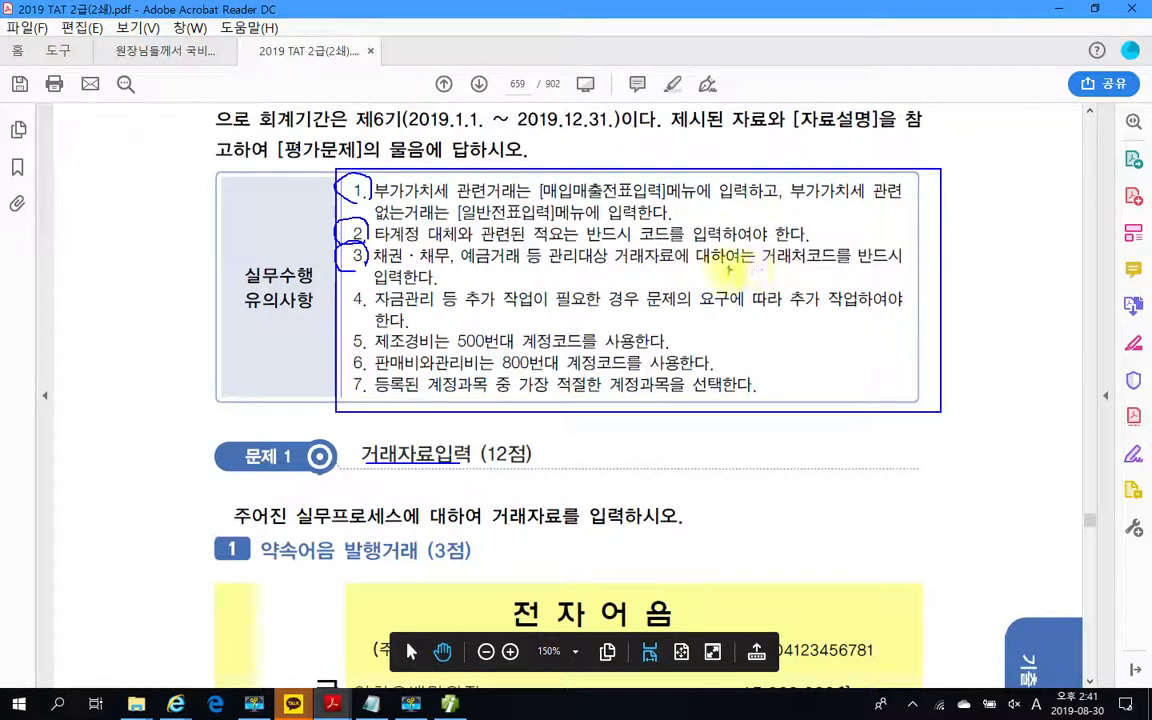
- Review notes 3 to 6, underlining 거래처코드 in note 3, circling notes 4 and 5, and underlining the account-code rules in notes 5 and 6
drag(762, 266, 872, 265)
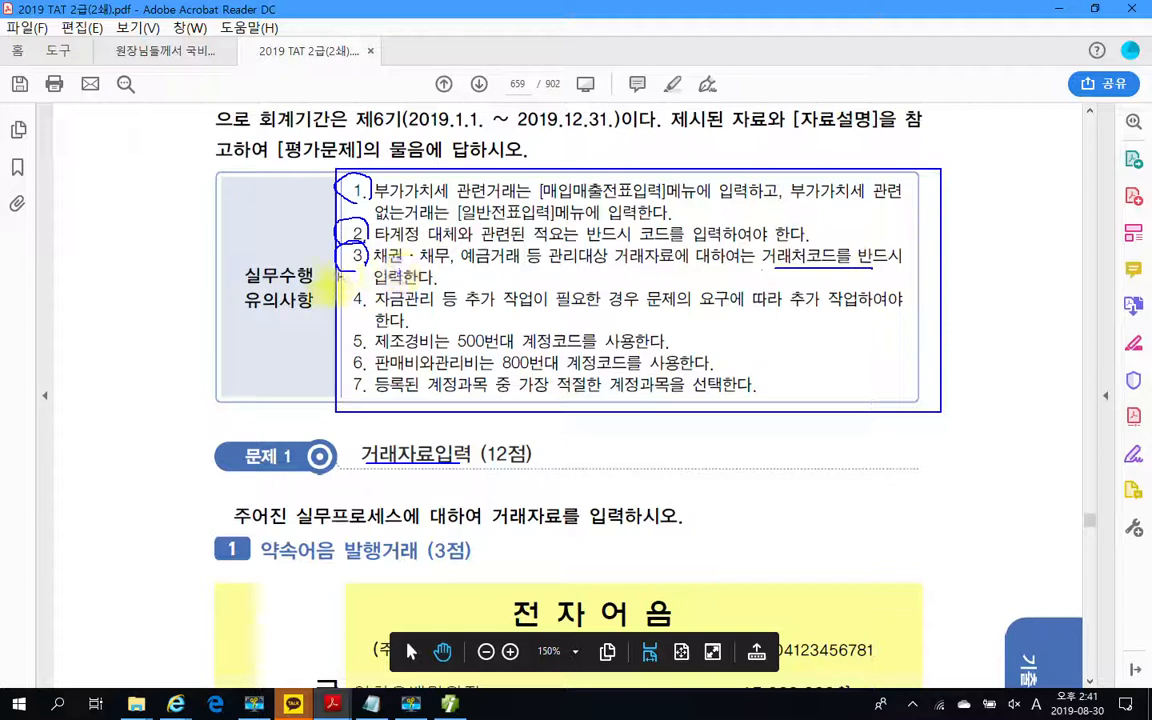
drag(369, 288, 363, 312)
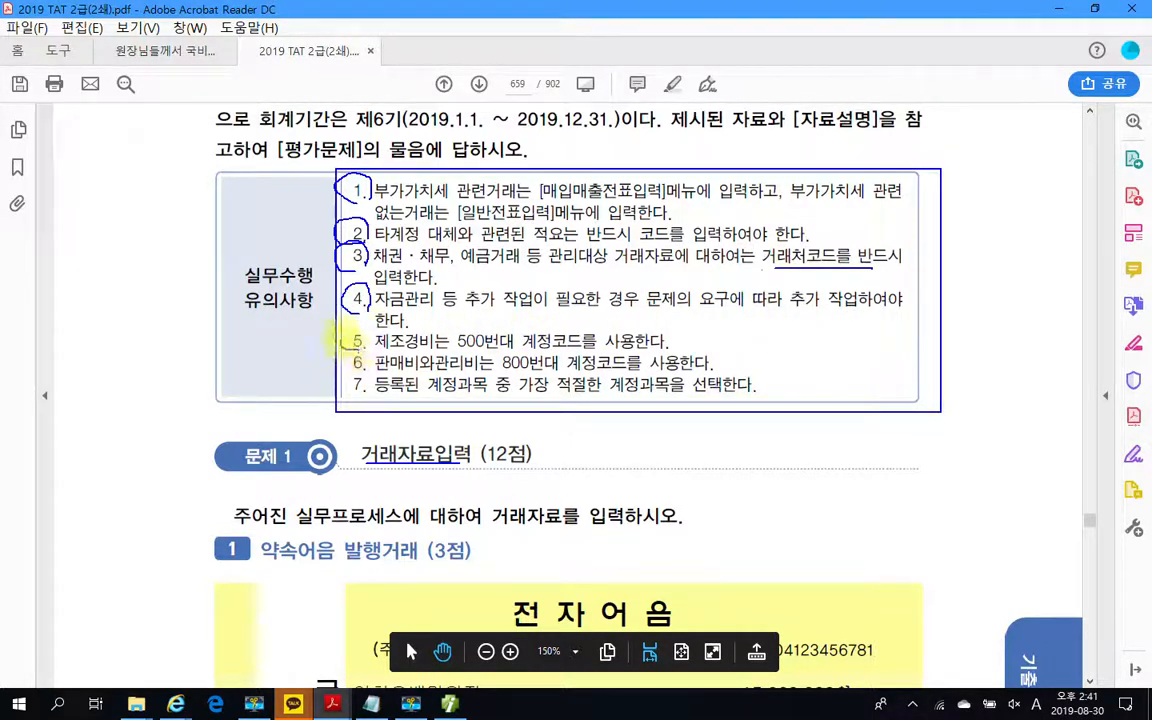
drag(362, 333, 350, 336)
drag(458, 352, 594, 351)
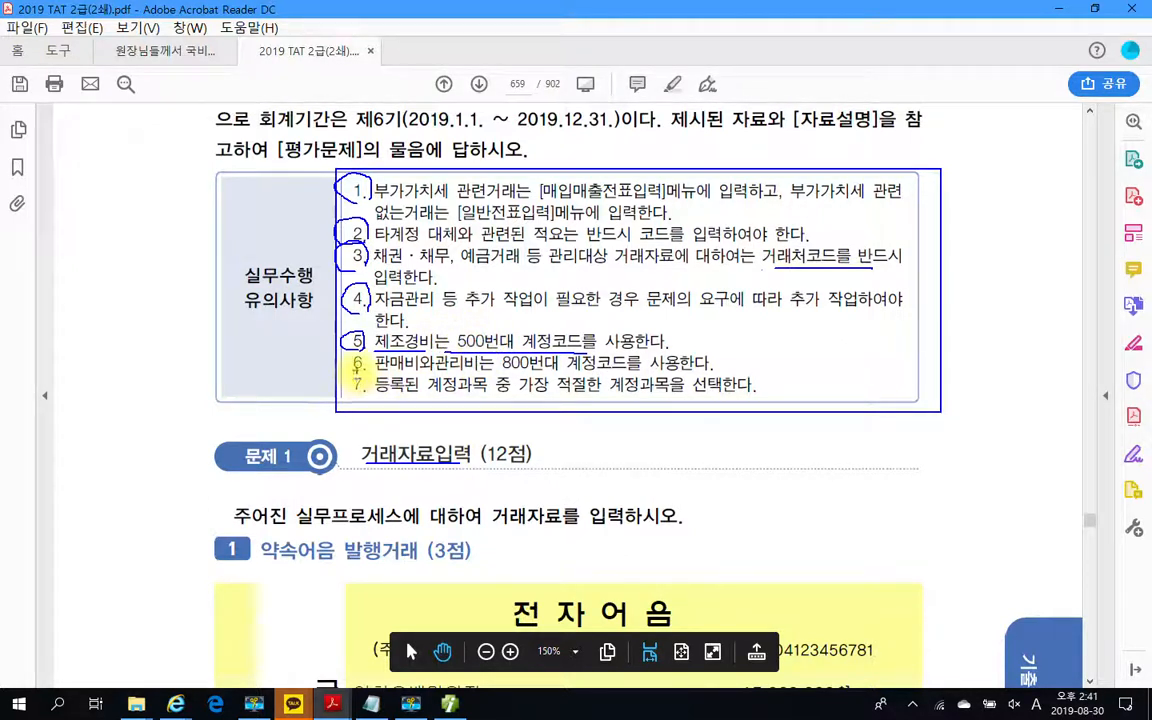
mouse_move(365, 373)
mouse_down()
mouse_move(350, 356)
mouse_move(364, 370)
mouse_move(570, 372)
mouse_up()
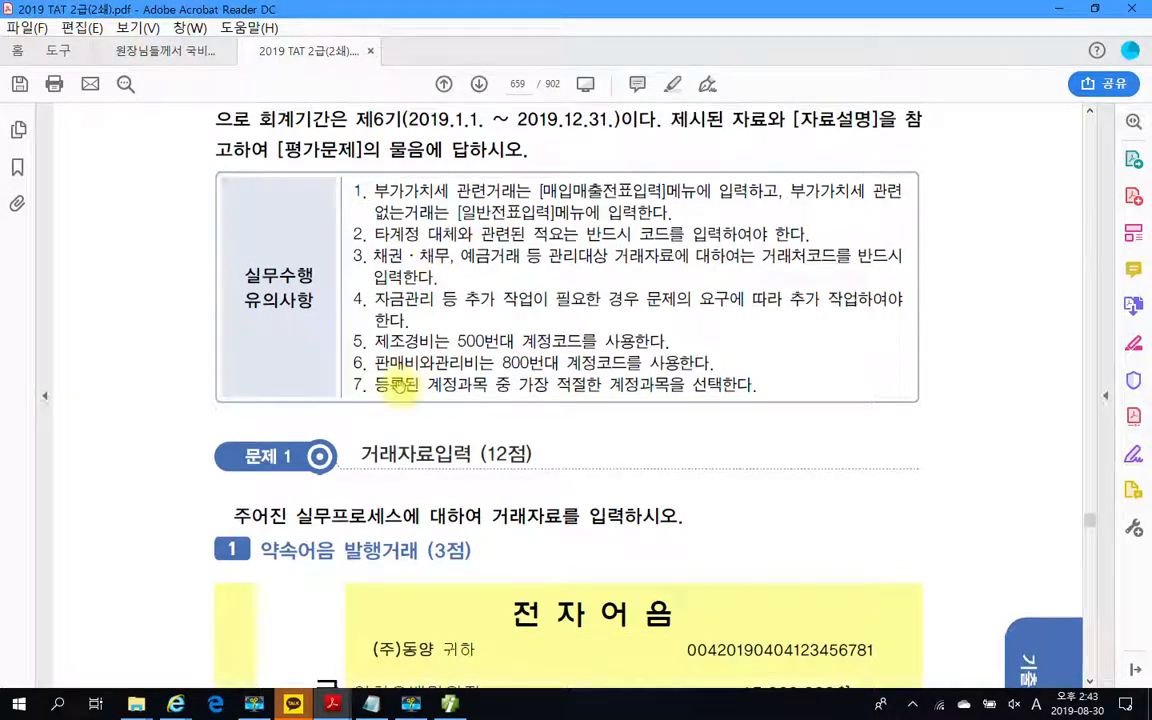
- Box the company name (주)동우산업 in the introduction and underline its business lines, 화장품 제조업 and 부동산 임대업
scroll(397, 390, up, 2)
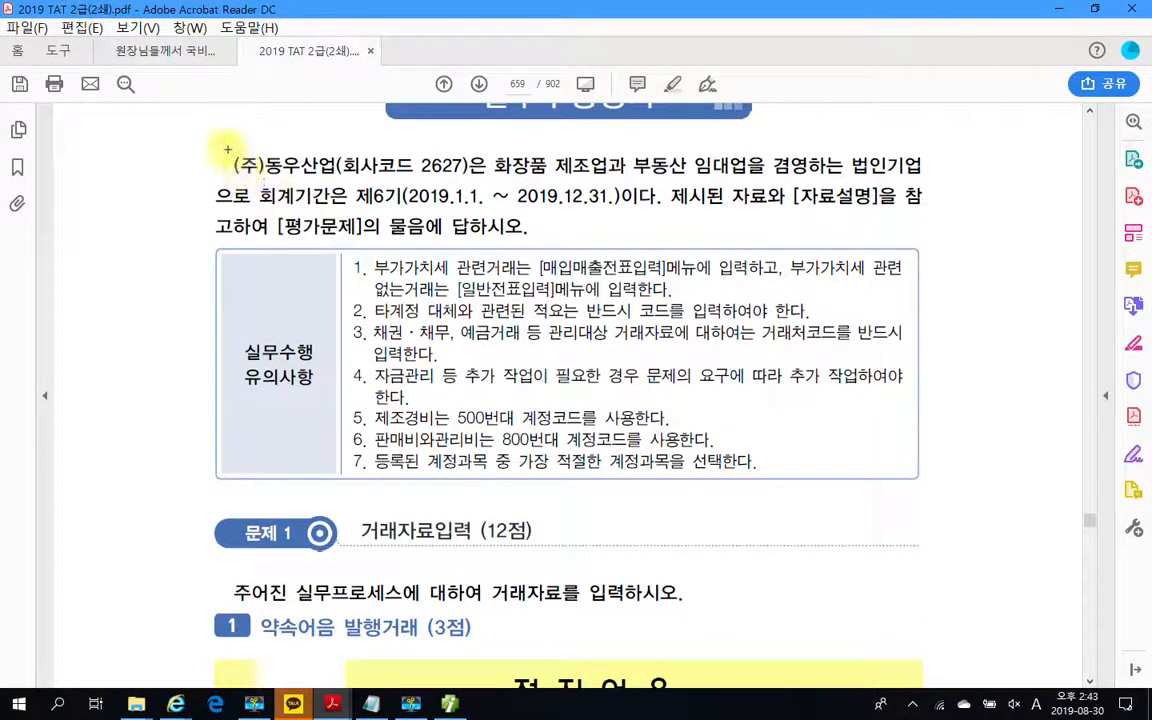
drag(225, 145, 366, 183)
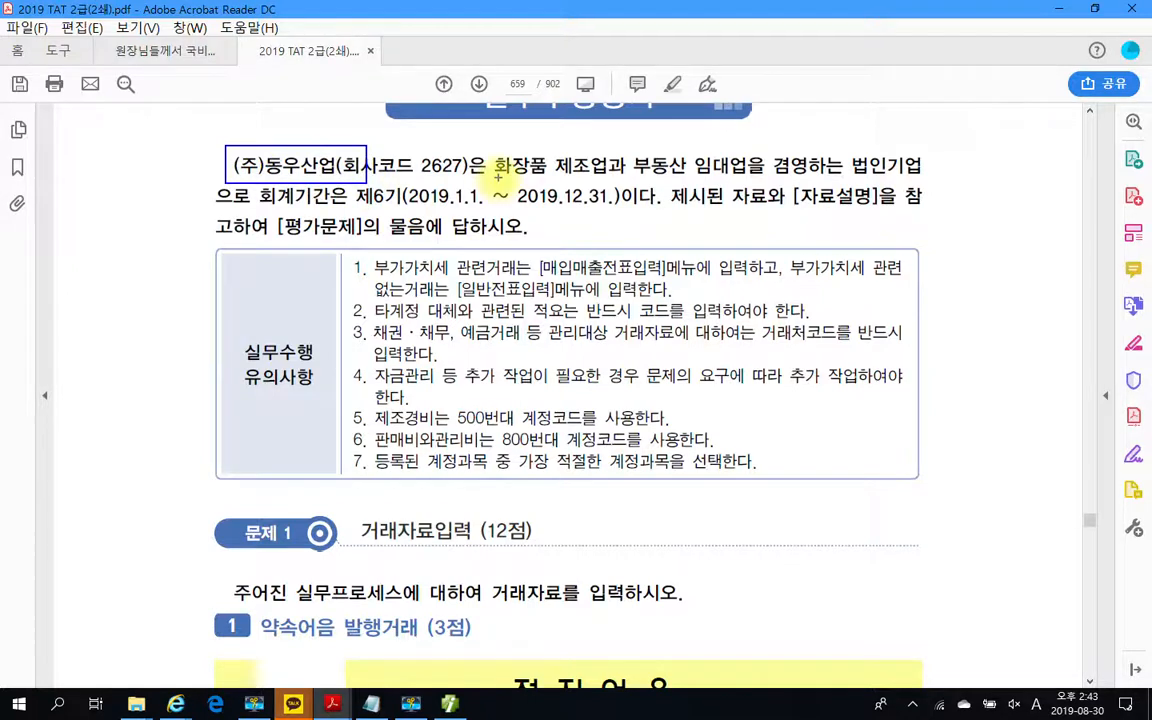
drag(497, 178, 610, 182)
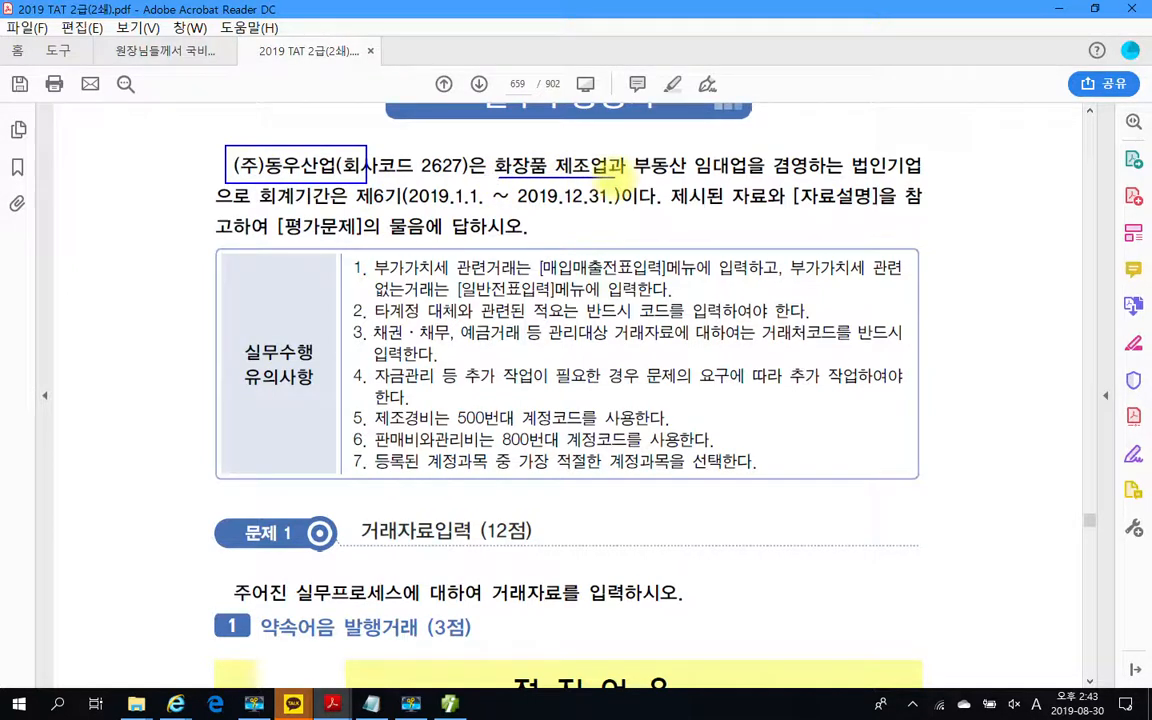
drag(633, 176, 746, 168)
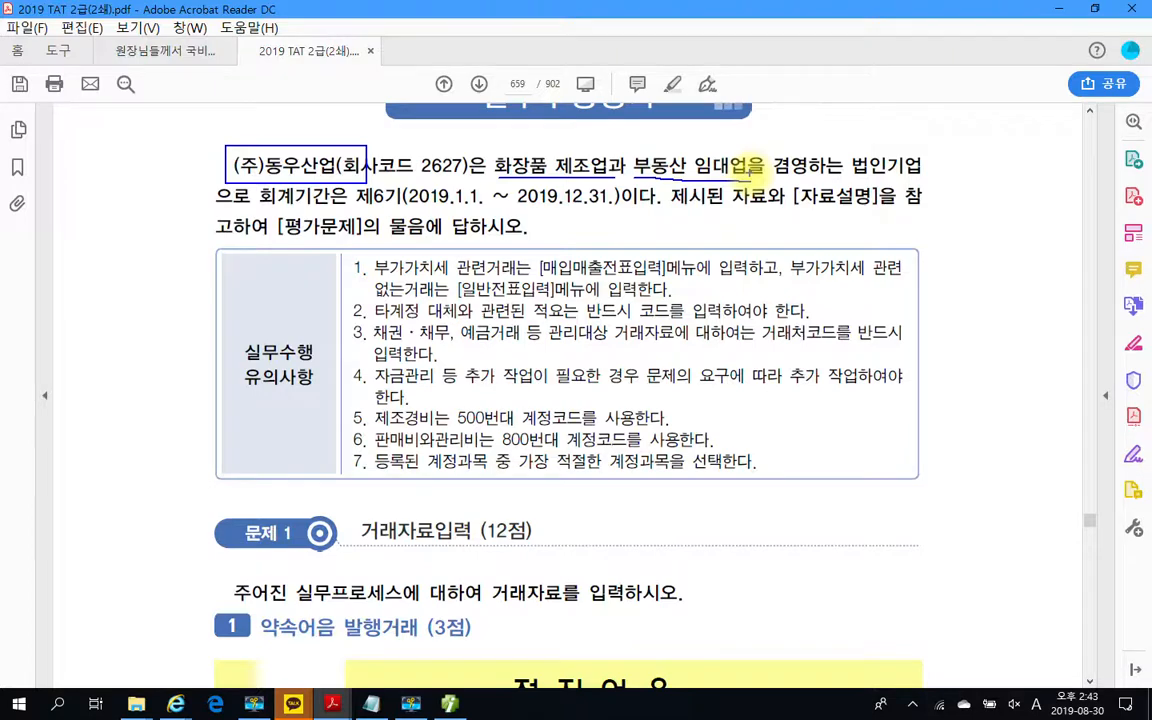
- Read question 1, 약속어음 발행거래, covering the 전자어음 addressed to (주)동양, the 4월 4일 자료설명 and the 평가문제
key(Escape)
scroll(398, 378, down, 5)
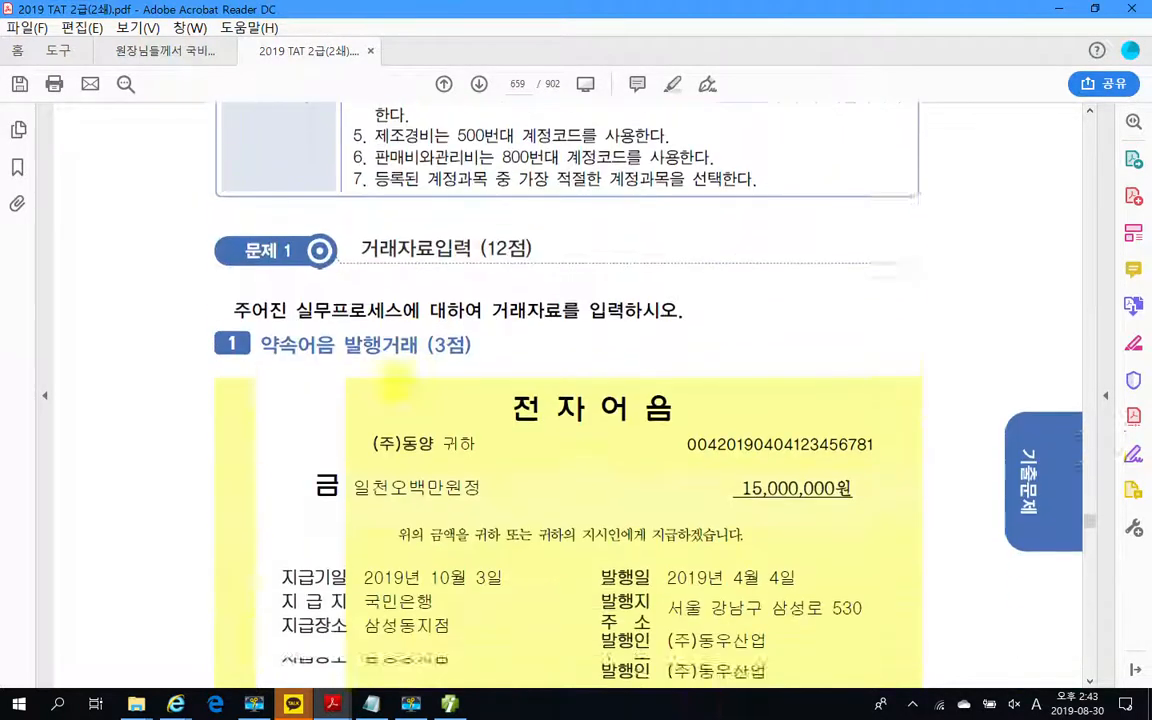
scroll(398, 378, up, 1)
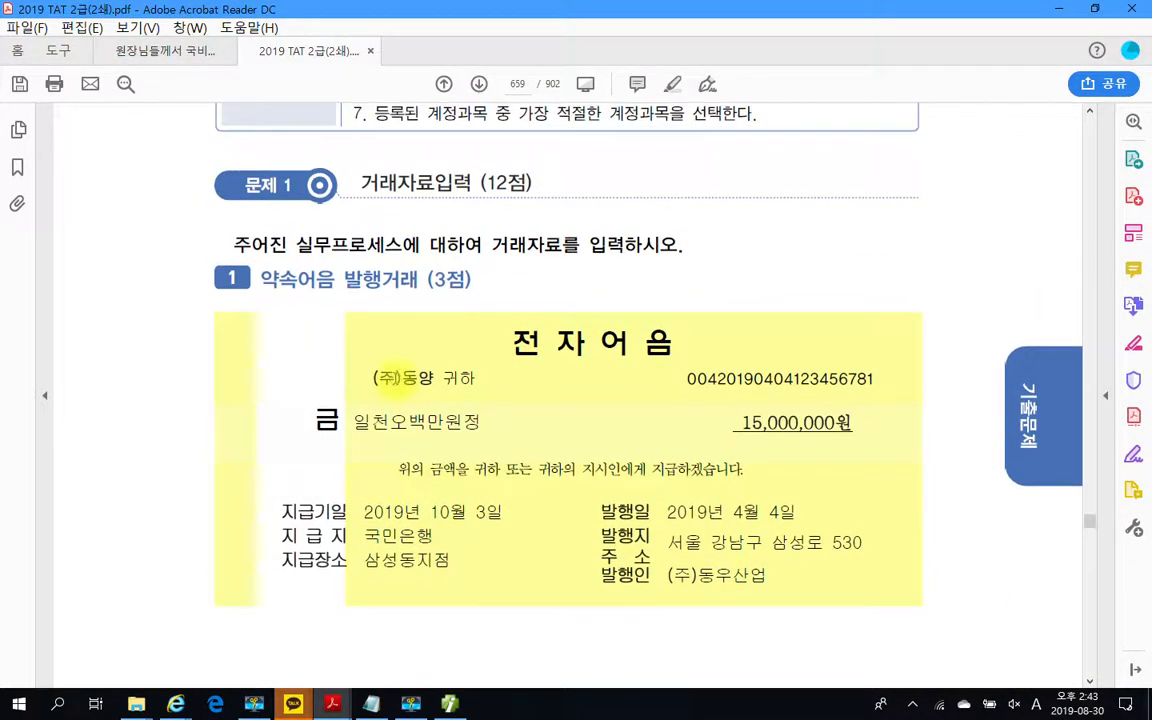
scroll(397, 378, down, 1)
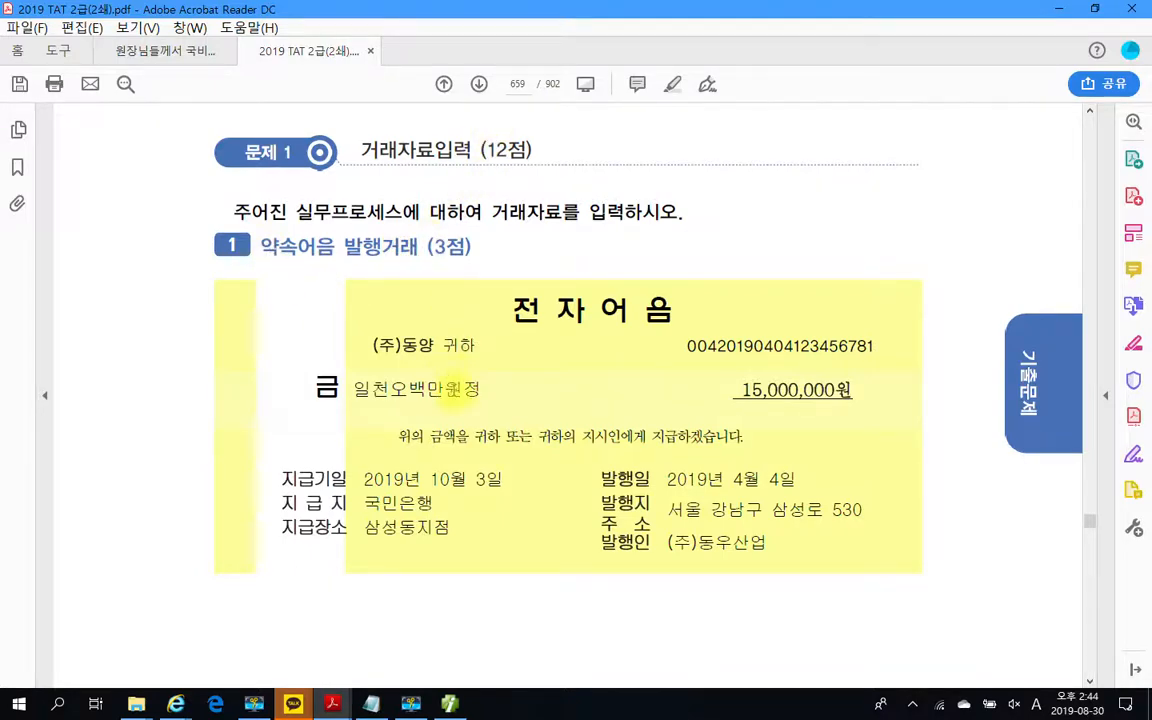
scroll(455, 390, down, 3)
scroll(457, 390, down, 10)
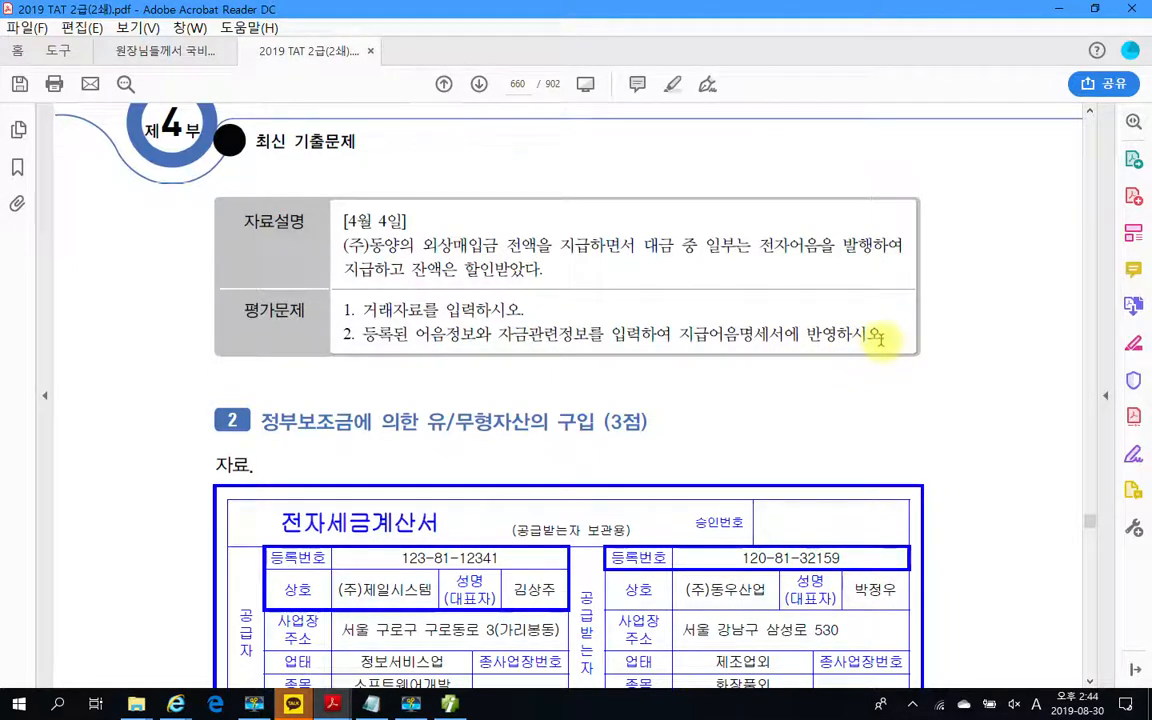
drag(492, 334, 413, 334)
click(383, 322)
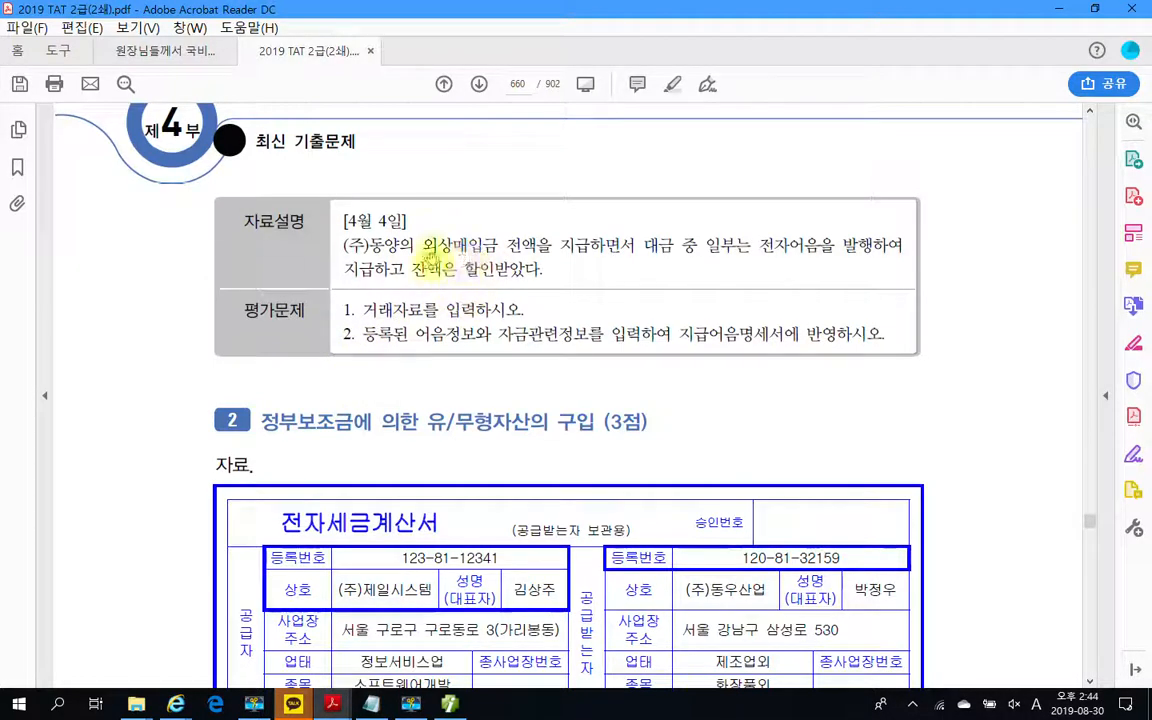
- Highlight the phrase 외상매입금 전액을 지급하면서 in the 4월 4일 자료설명
drag(421, 244, 636, 245)
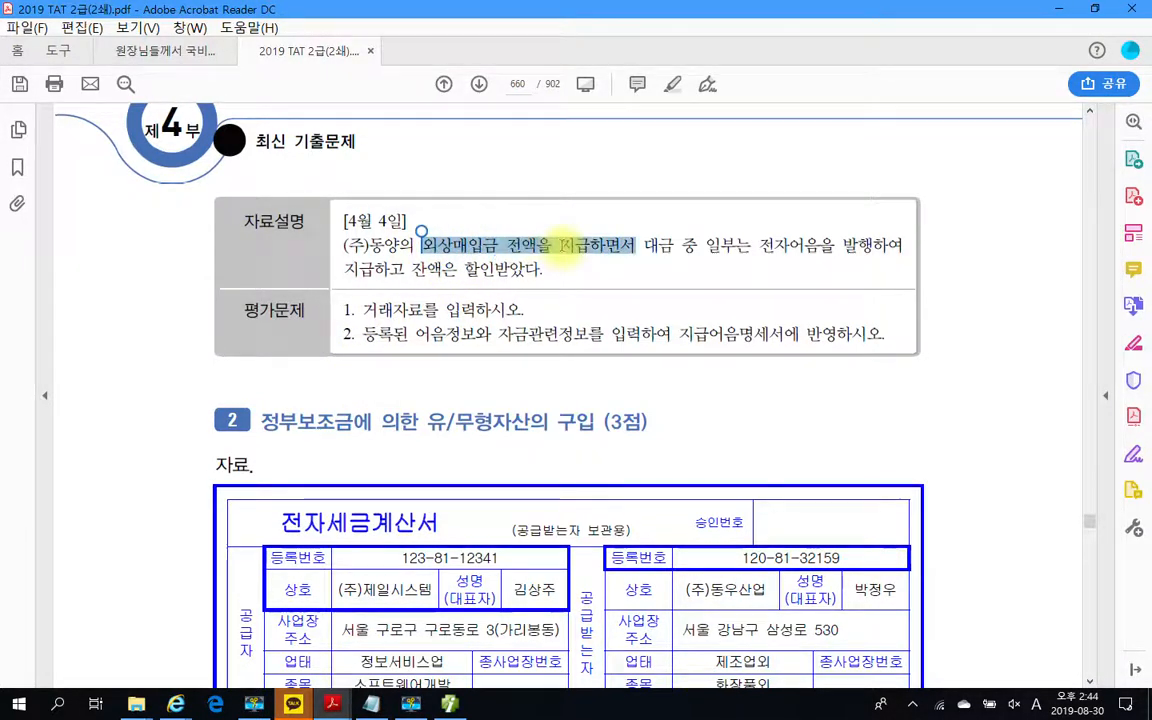
right_click(563, 252)
click(604, 292)
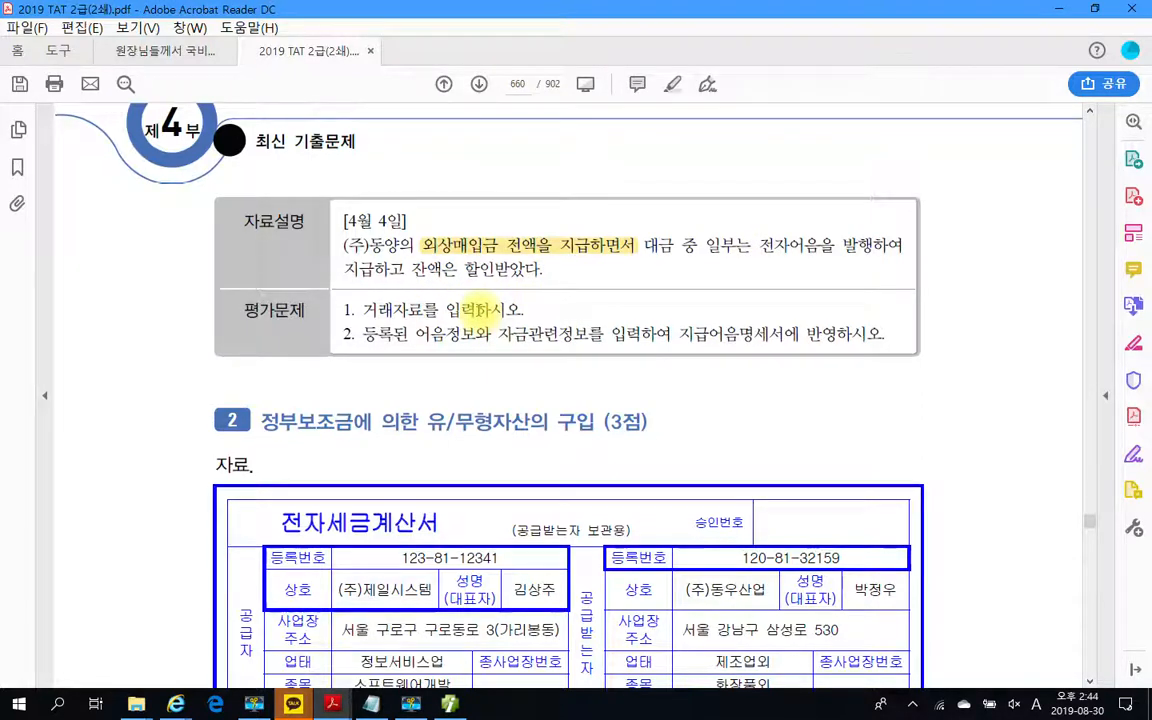
- Recheck the amount and dates on the 전자어음 against the 자료설명 of question 1
scroll(478, 311, up, 2)
scroll(480, 314, up, 15)
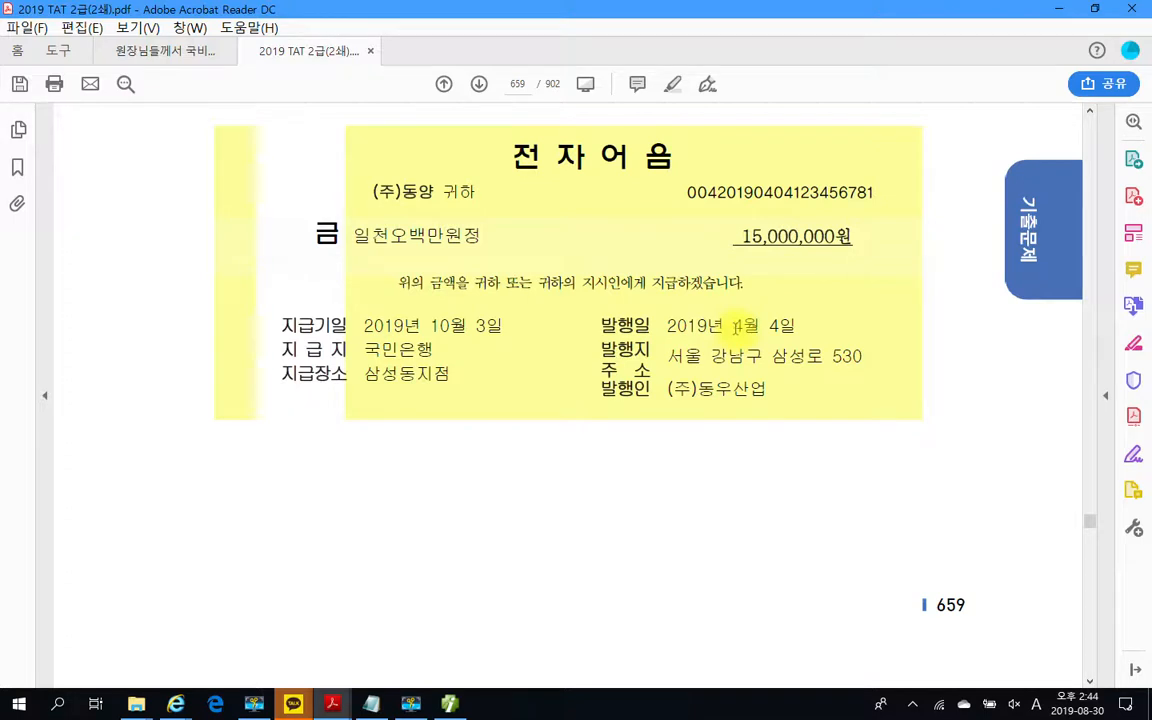
scroll(736, 328, down, 10)
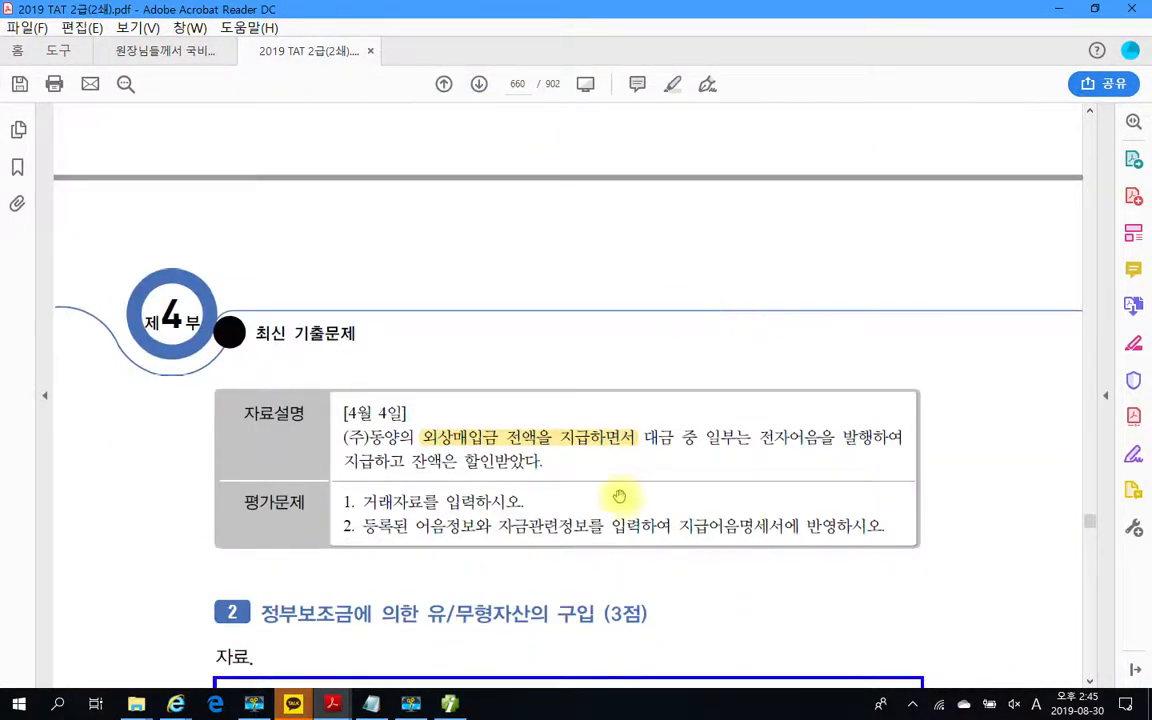
- Switch to Smart A and open the 거래처원장 ledger from the 회계 module
click(449, 704)
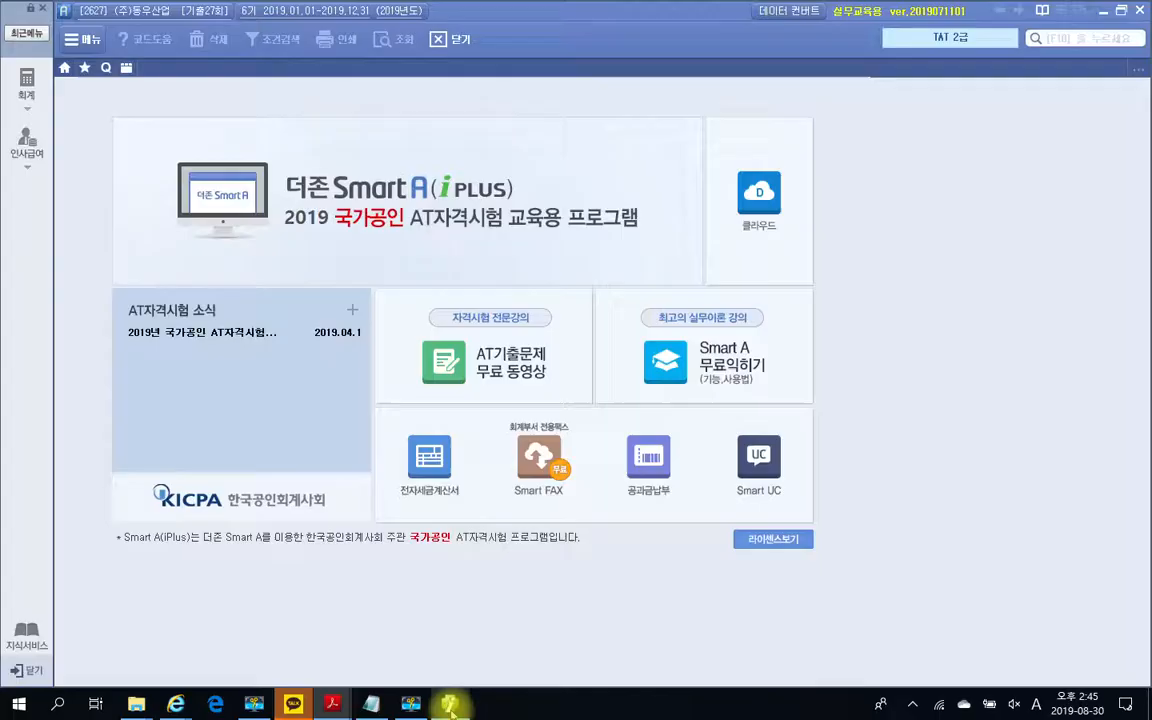
click(27, 85)
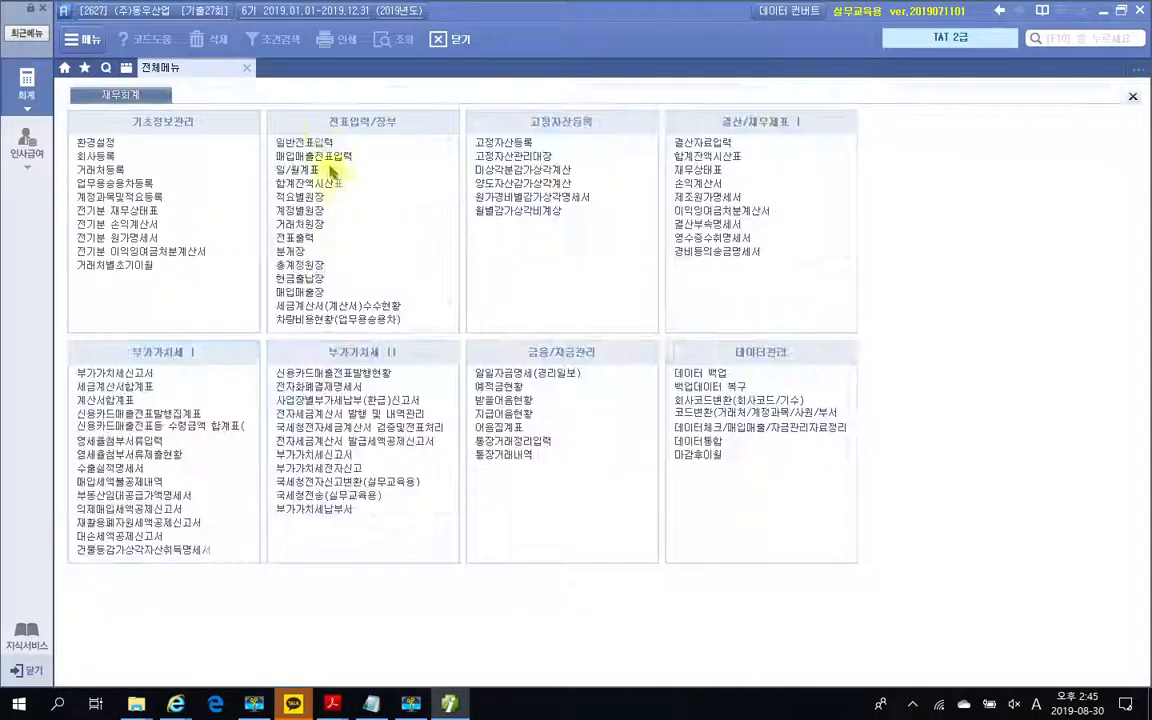
click(310, 227)
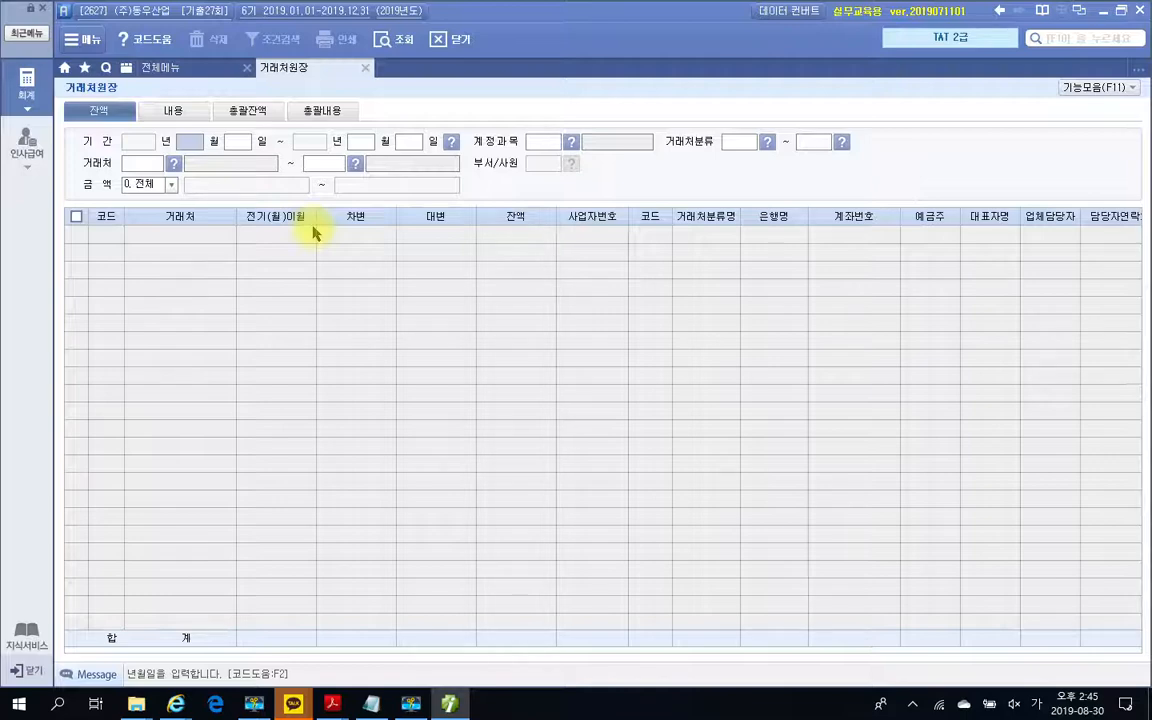
- Query the 거래처원장 balances of account 251 외상매입금 for all 거래처 from April 4 to April 4, 2019
text(0404)
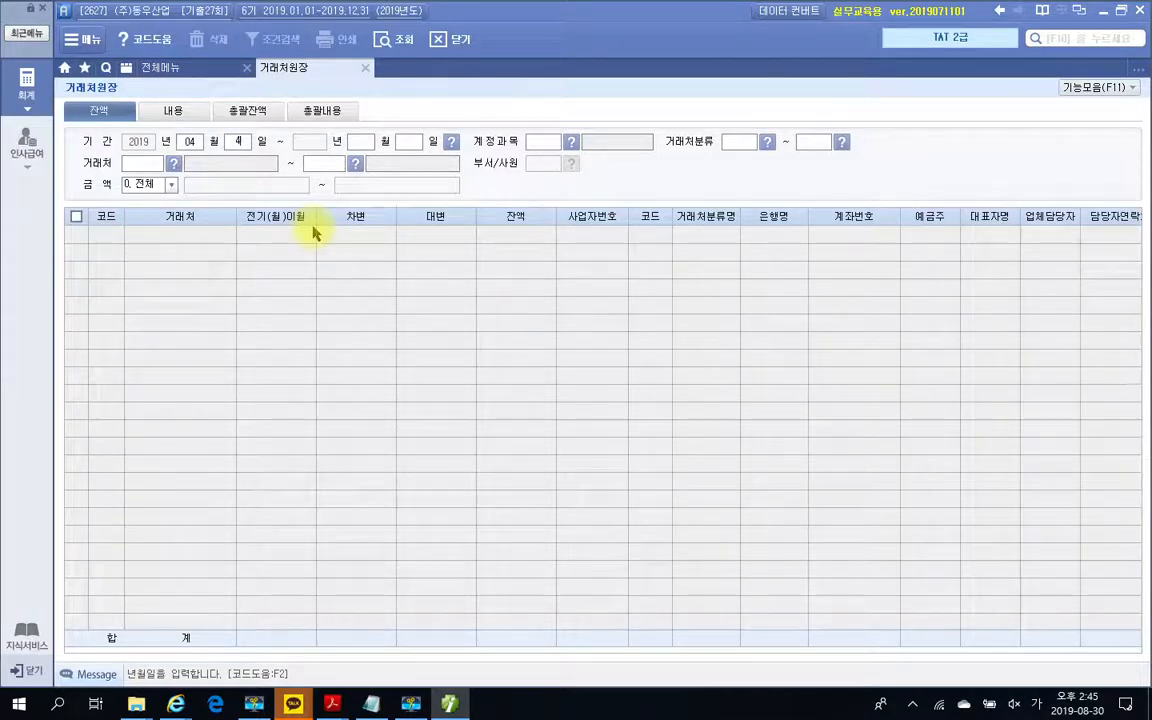
text(0404251)
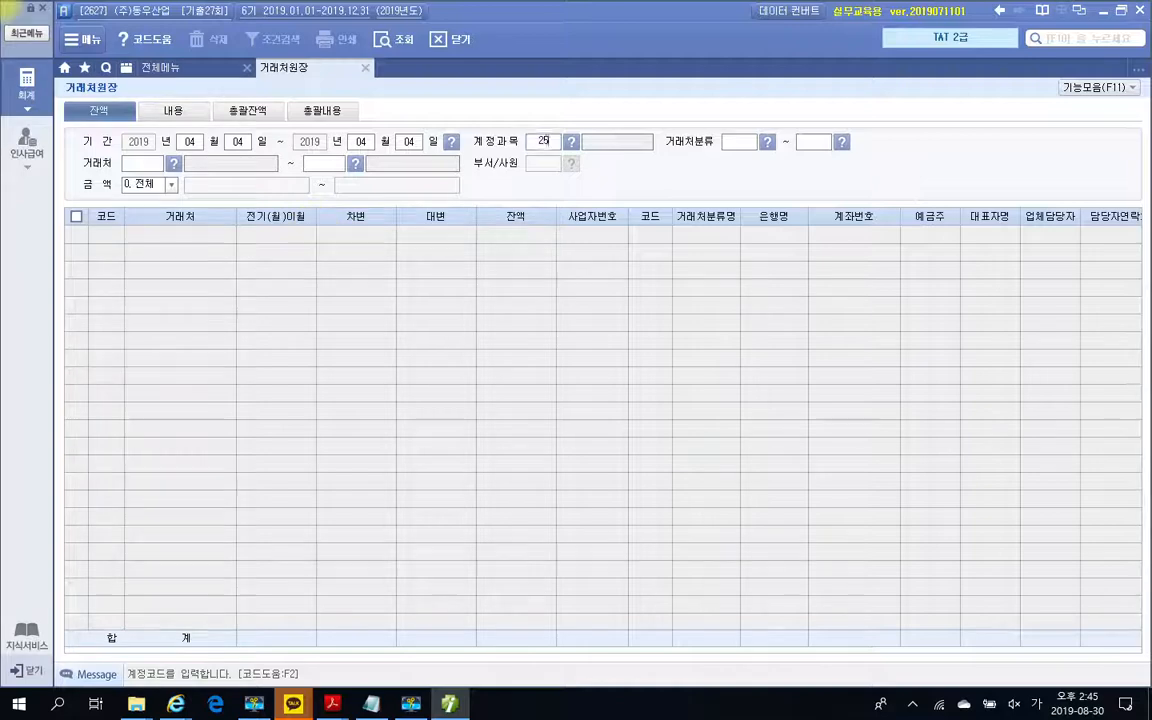
key(Return)
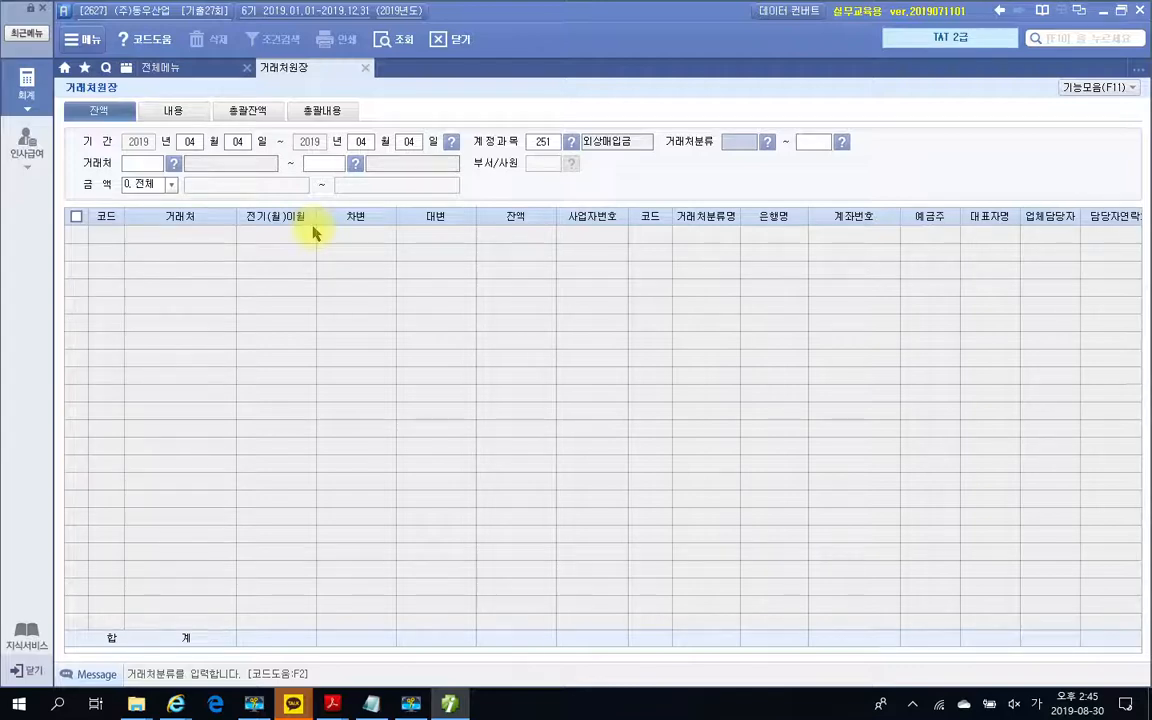
key(Return)
key(Return)
key(Return)
key(Return)
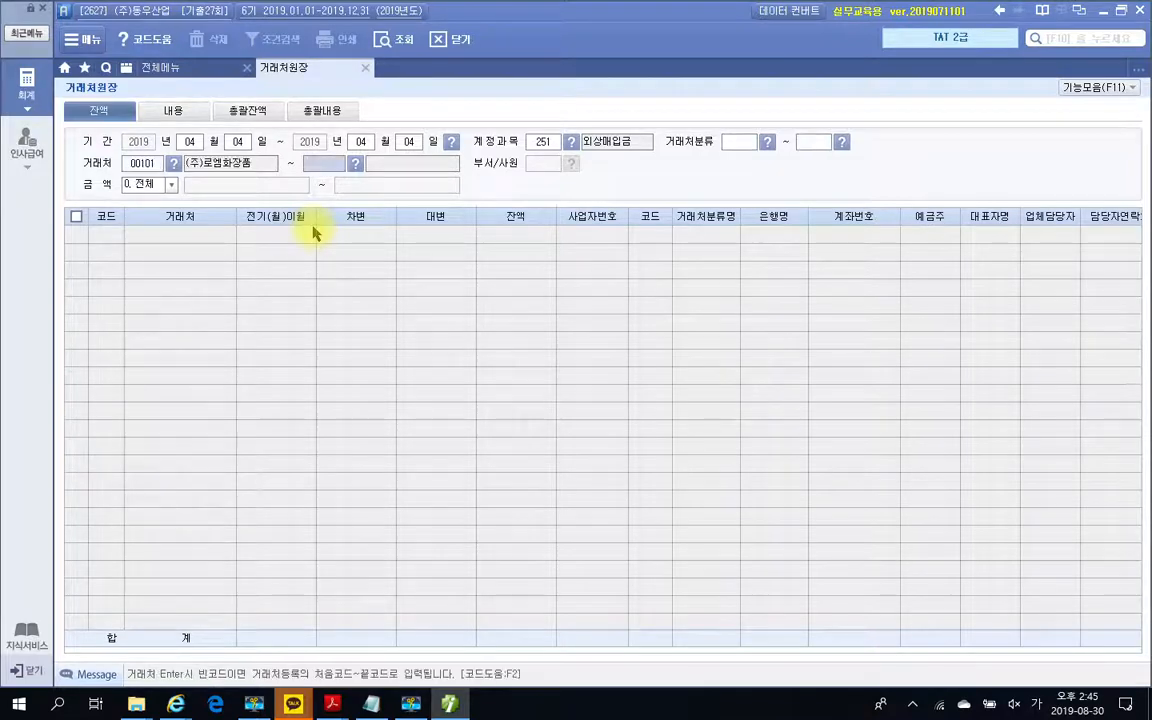
key(Return)
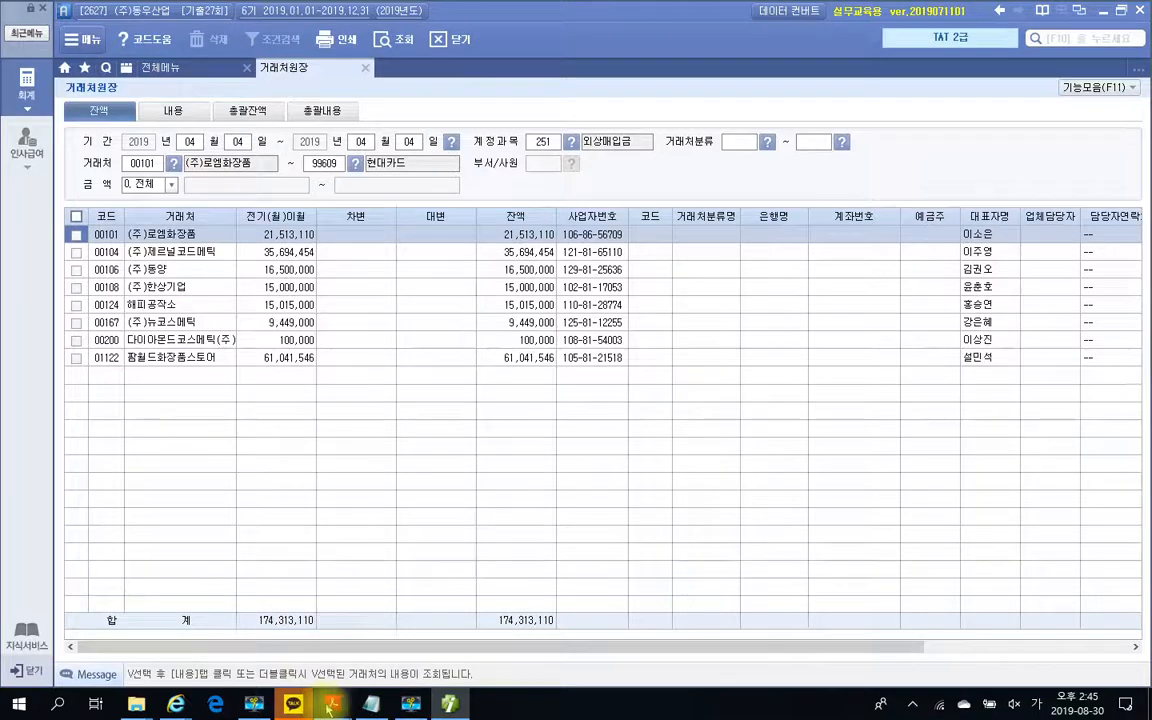
- Check the supplier named in the exam PDF, then select (주)동양 in Smart A's 거래처원장 and box its 잔액
mouse_move(329, 705)
click(365, 640)
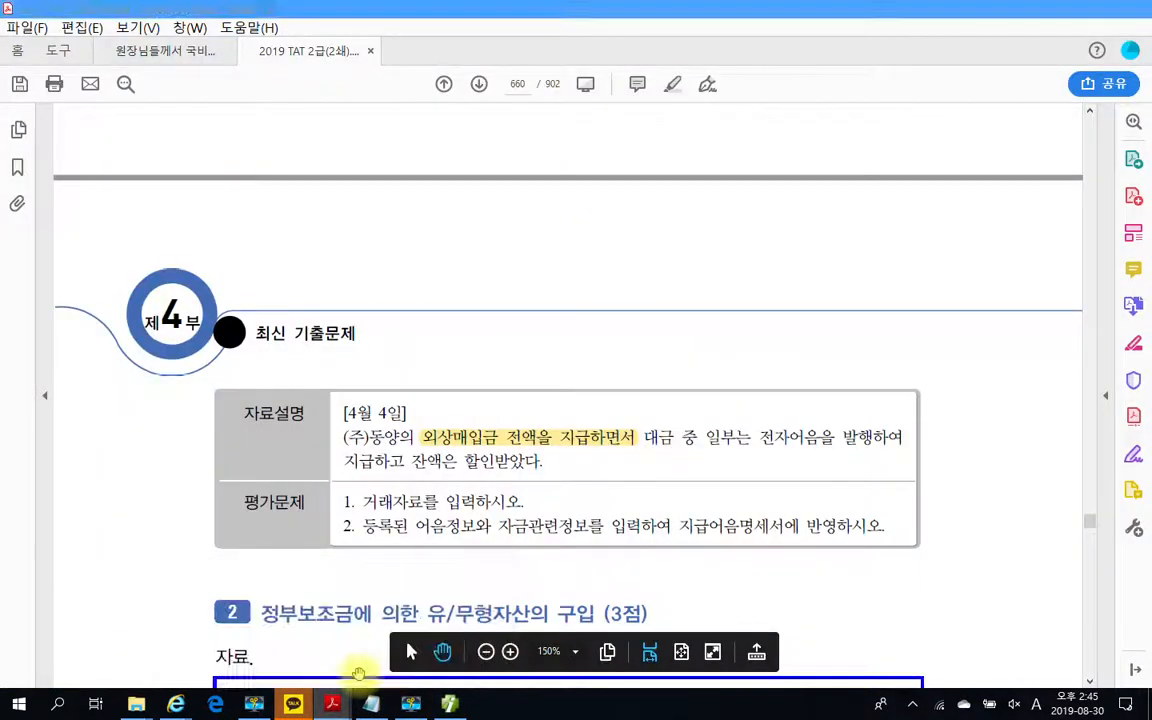
key(alt+Tab)
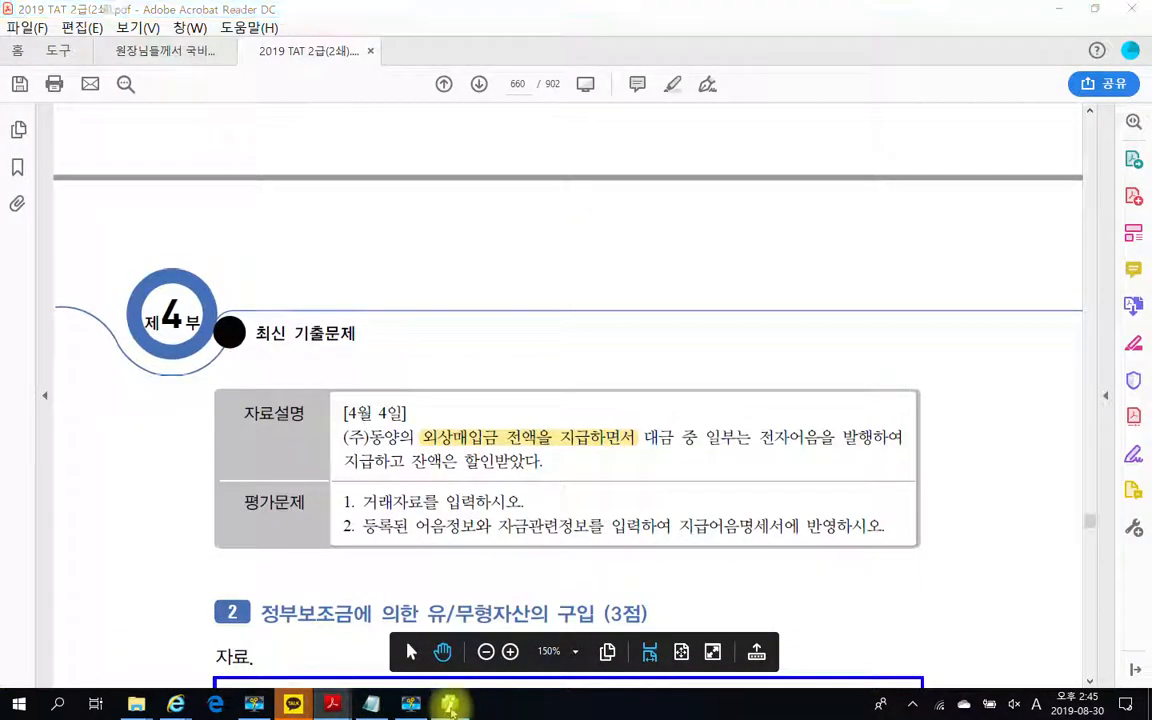
click(152, 268)
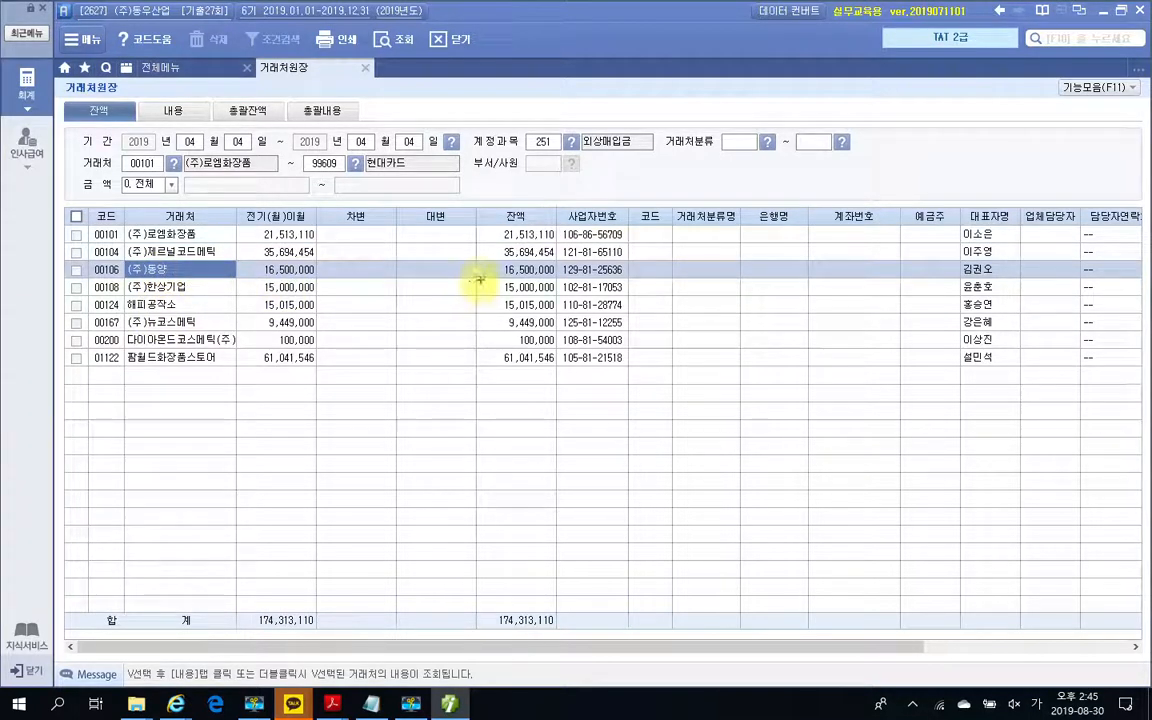
drag(483, 256, 567, 281)
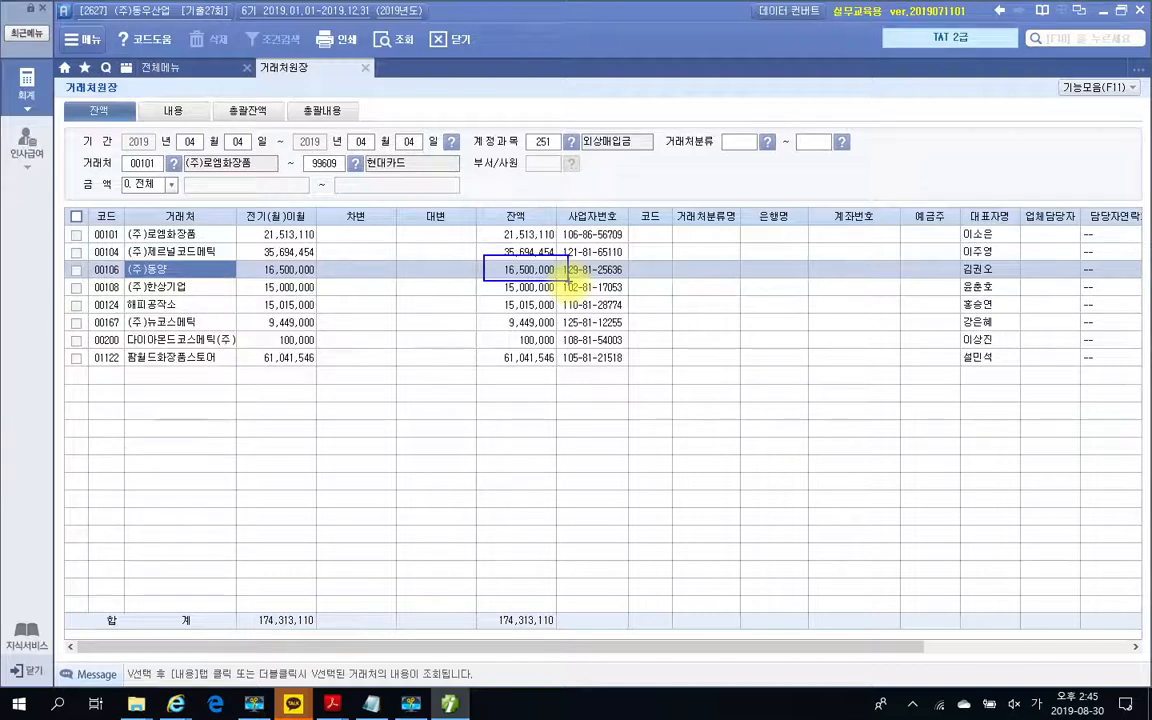
key(Escape)
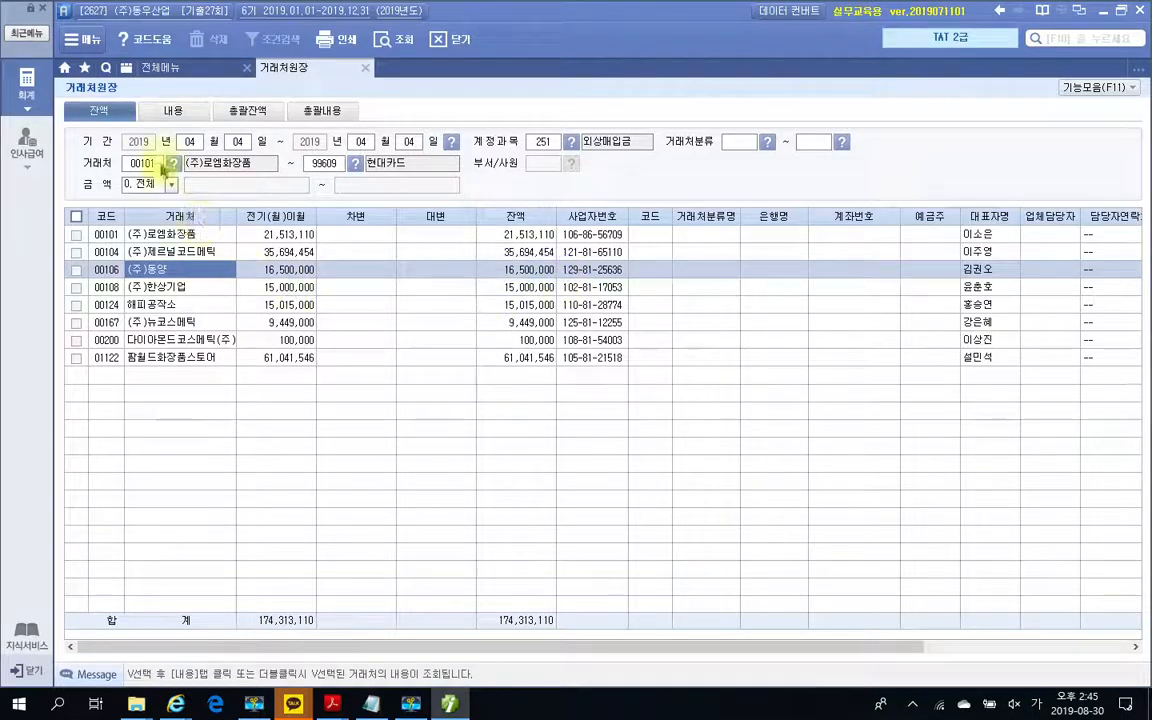
- Open 일반전표입력 and set the voucher date to April 4
click(126, 67)
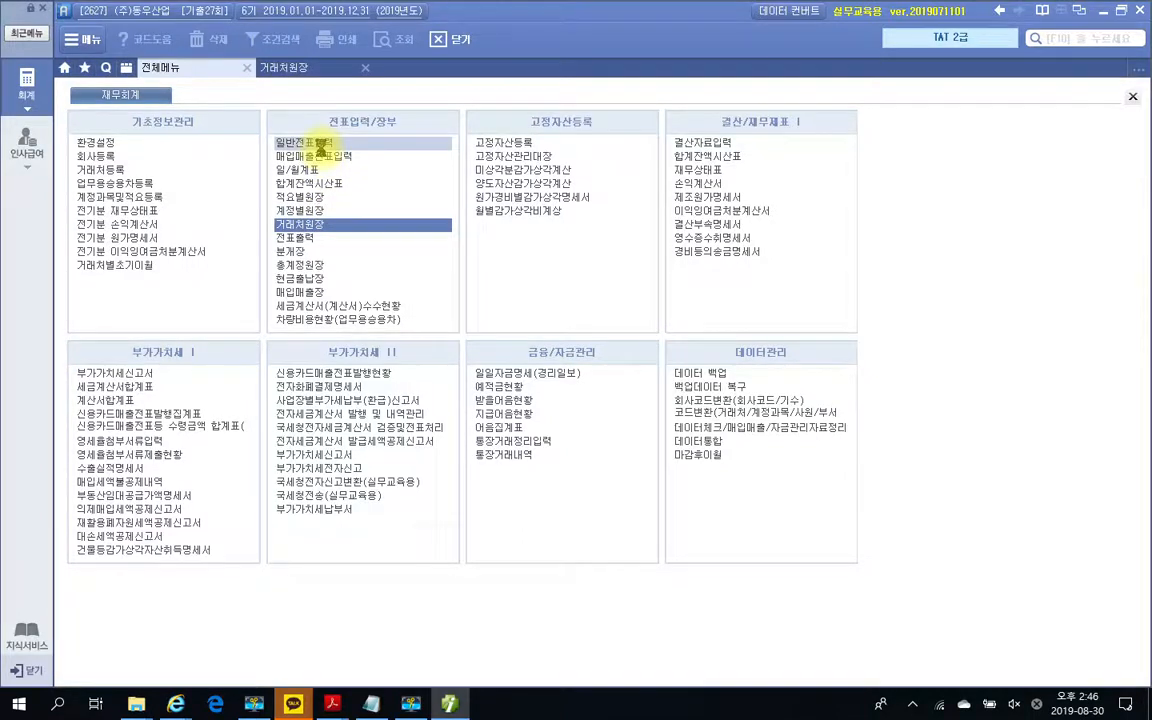
click(320, 143)
text(4)
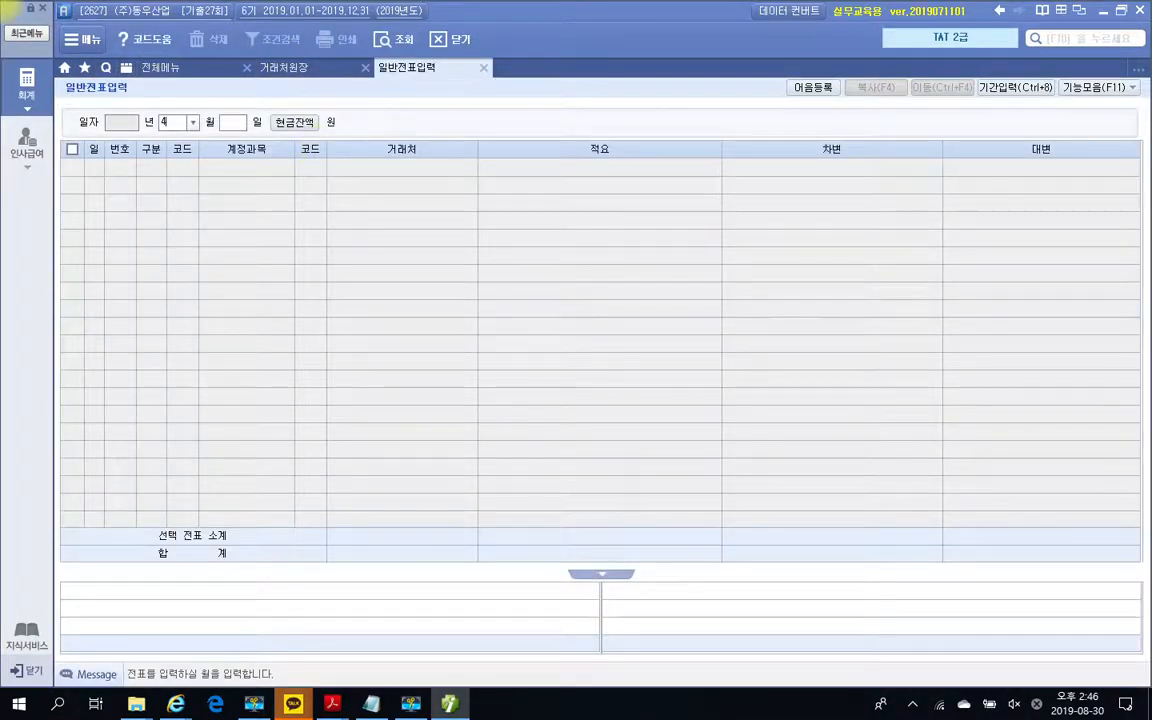
key(Return)
text(4)
key(Return)
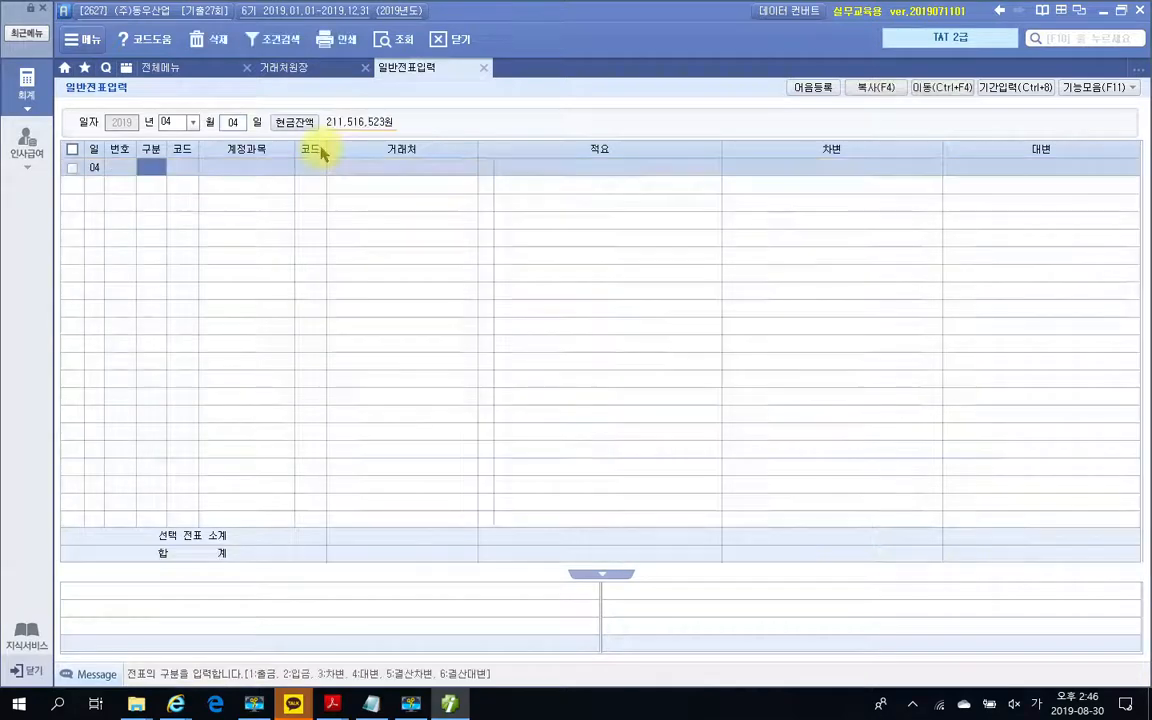
- Start a 차변 line with account 251 외상매입금 and 거래처 (주)동양, leaving the 적요 blank
text(3)
key(Return)
text(251)
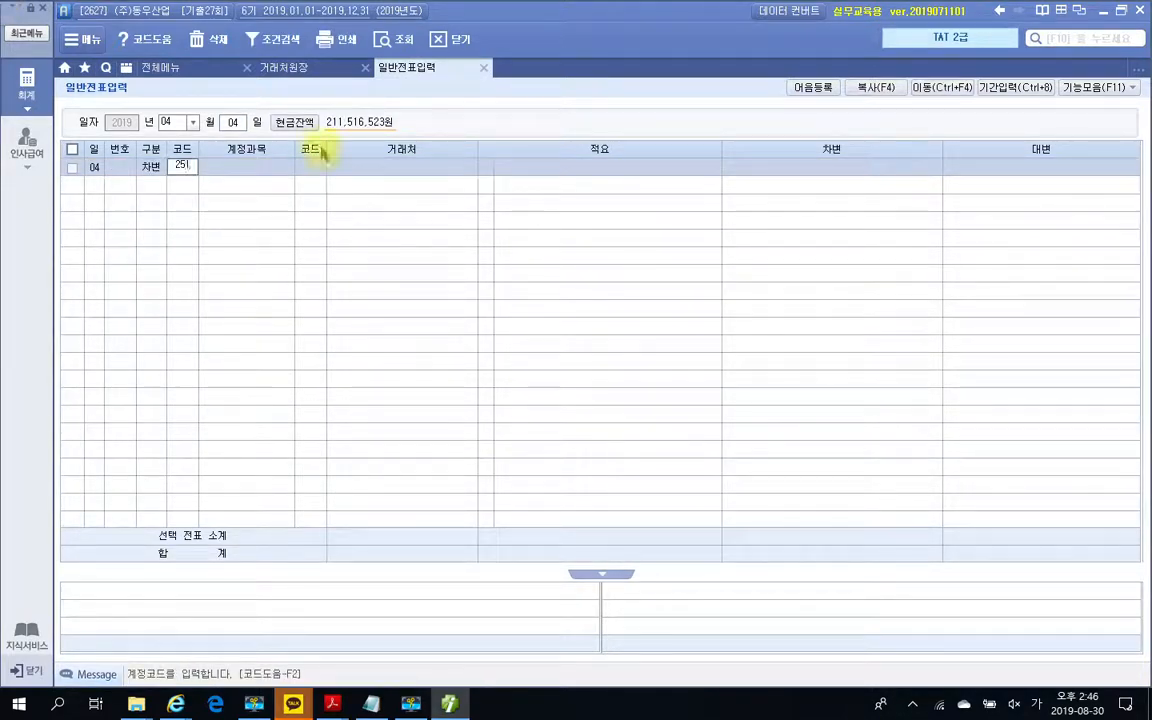
key(Return)
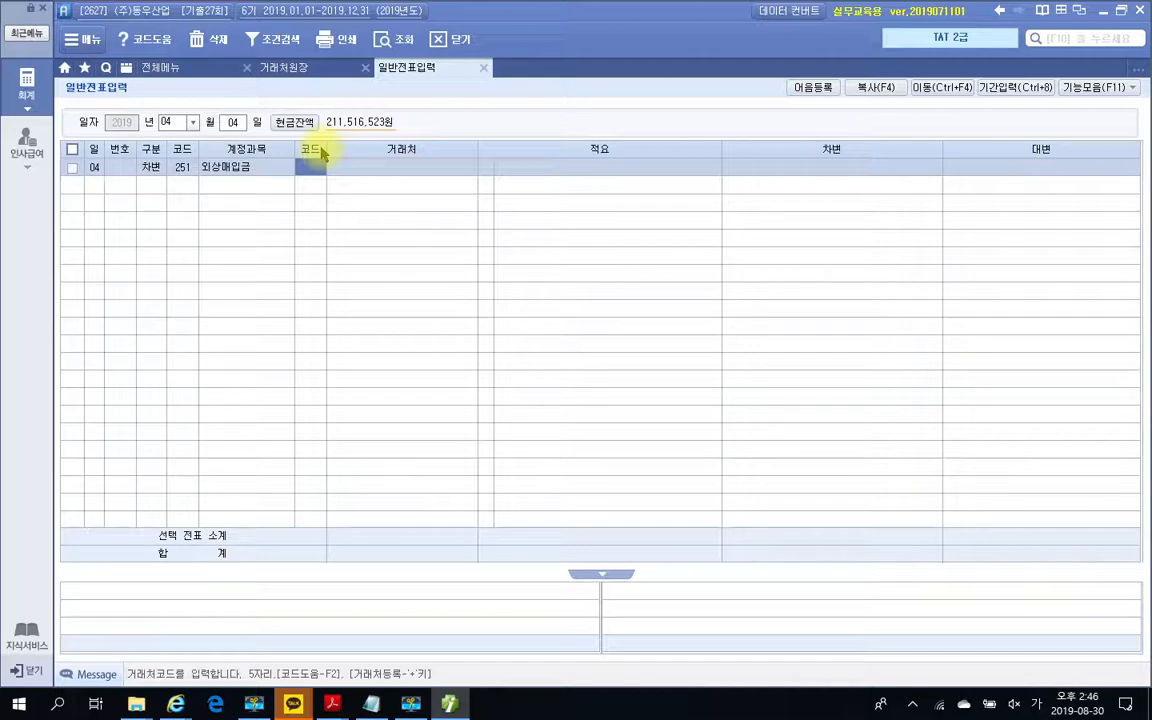
text(동ㅇ)
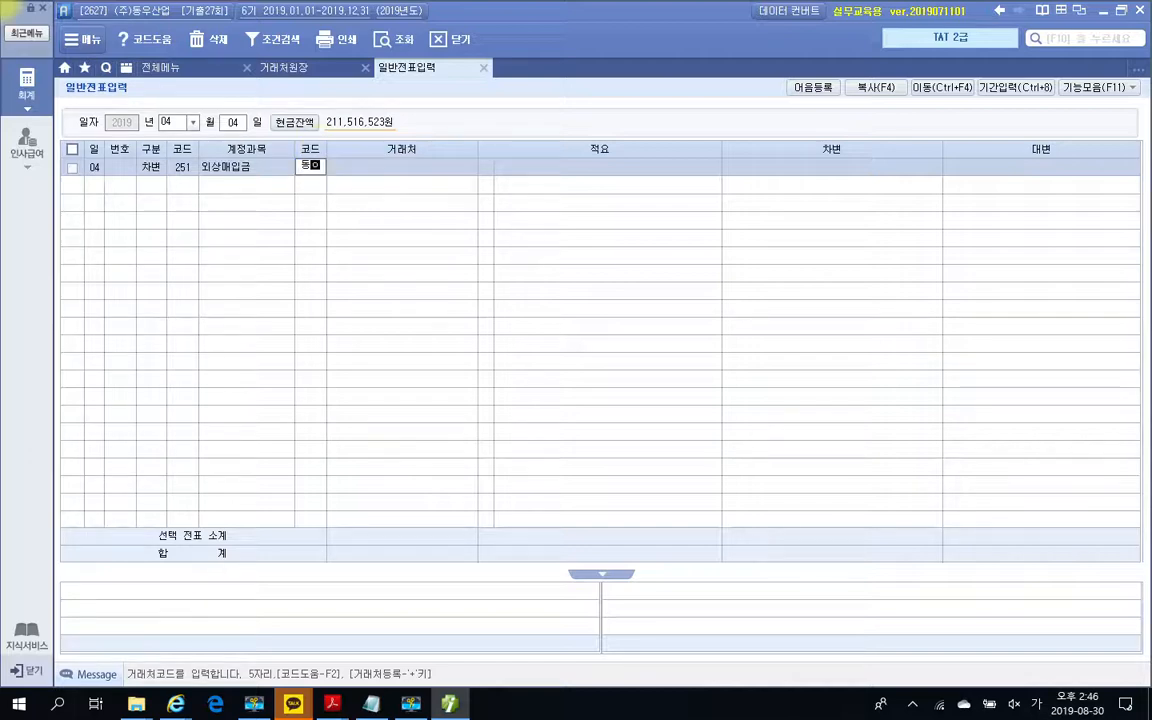
key(Return)
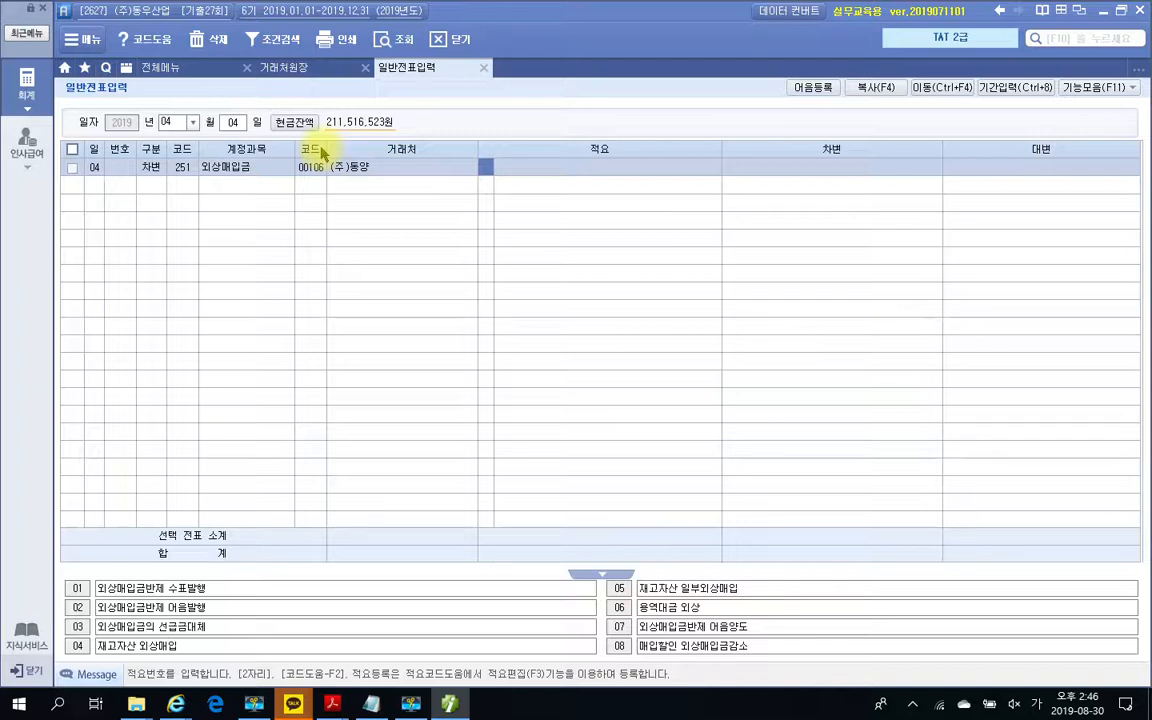
key(Return)
key(Return)
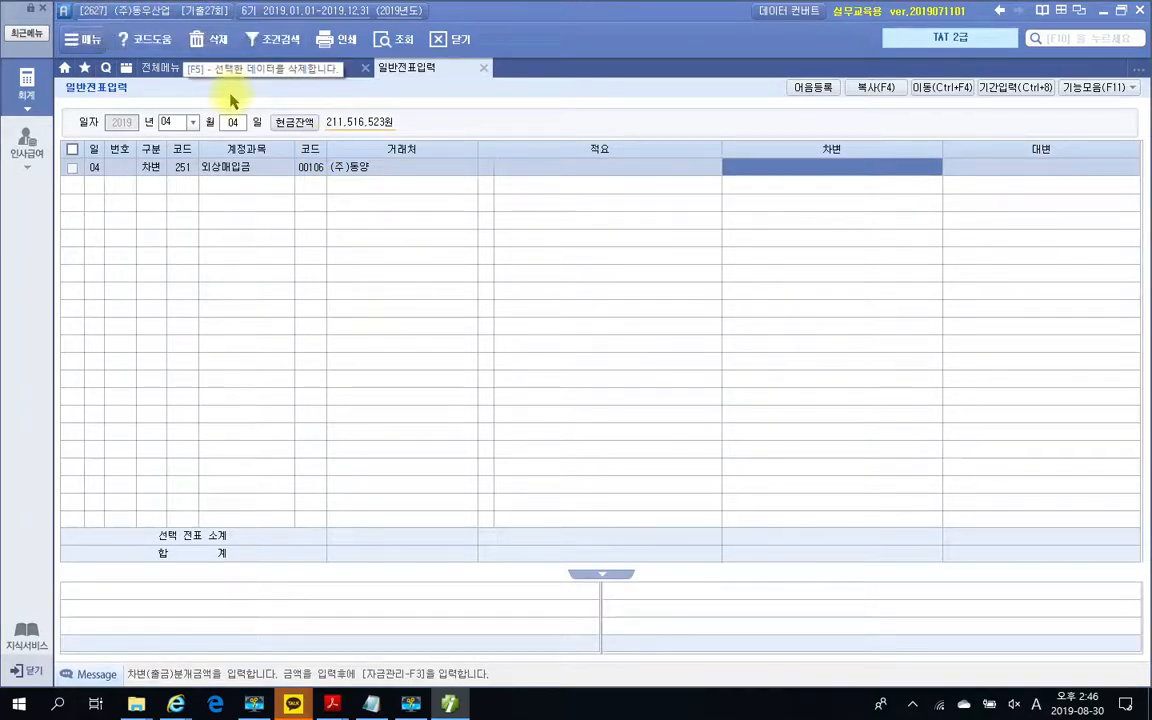
- Recheck the (주)동양 balance in 거래처원장 and enter 16,500,000 as the 차변 amount of the 외상매입금 line
click(286, 72)
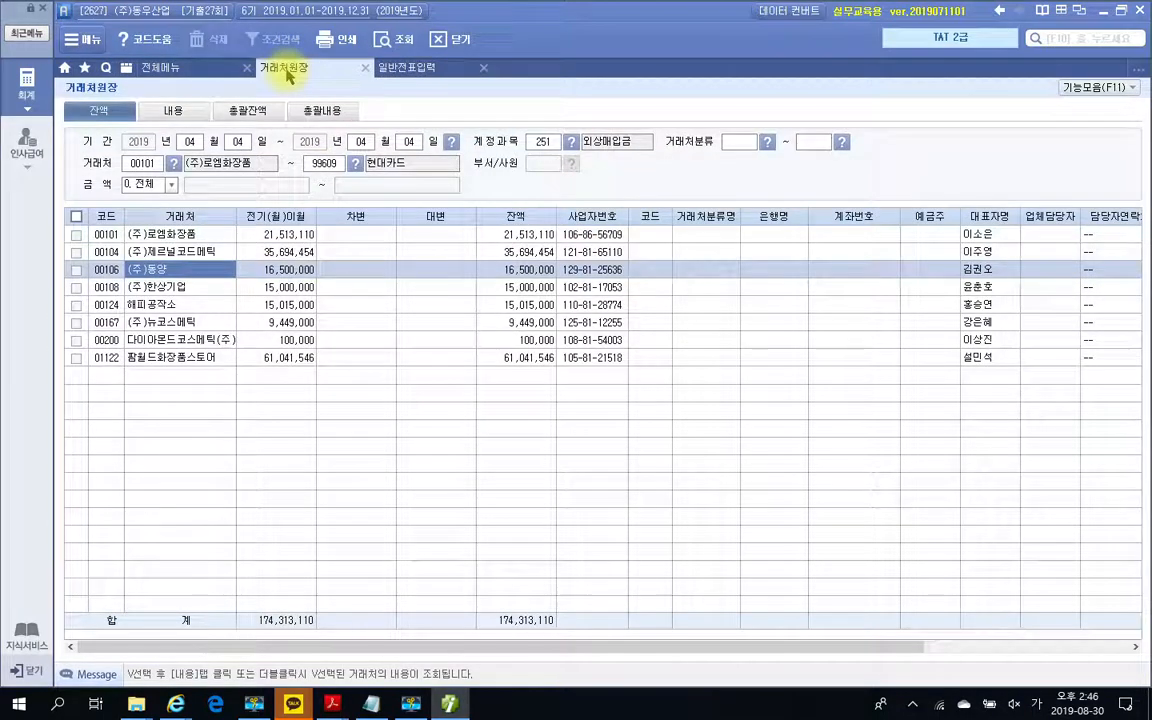
click(430, 74)
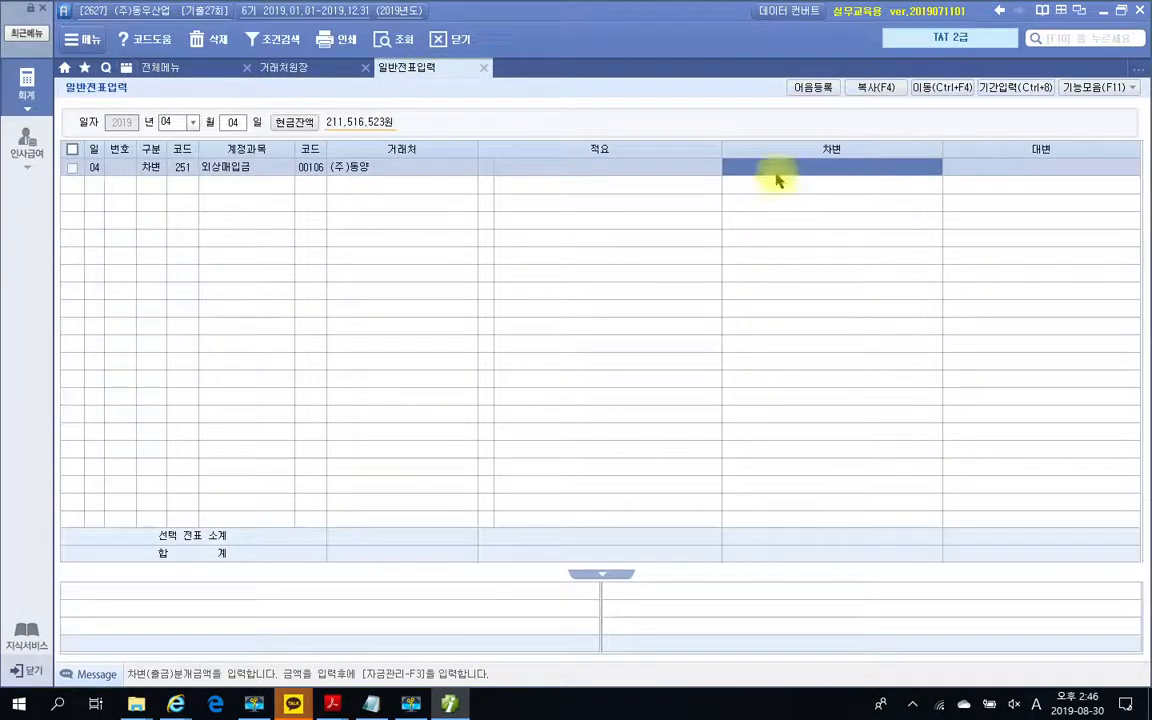
text(16,50)
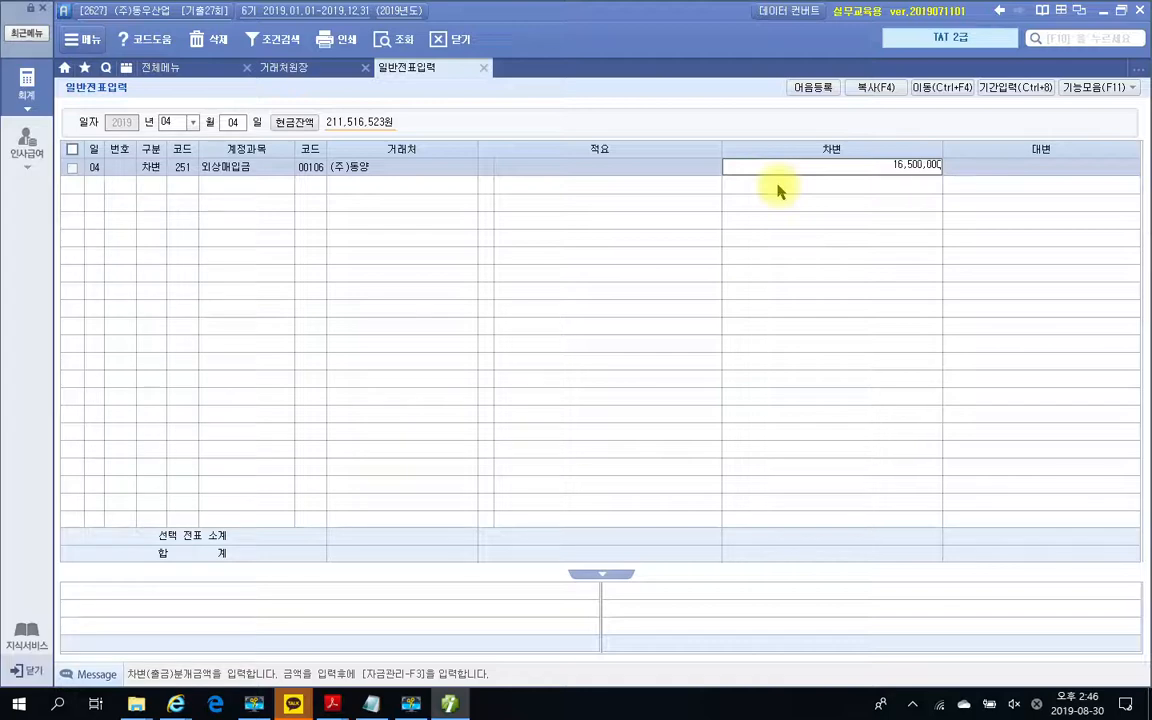
text(0,000)
key(Return)
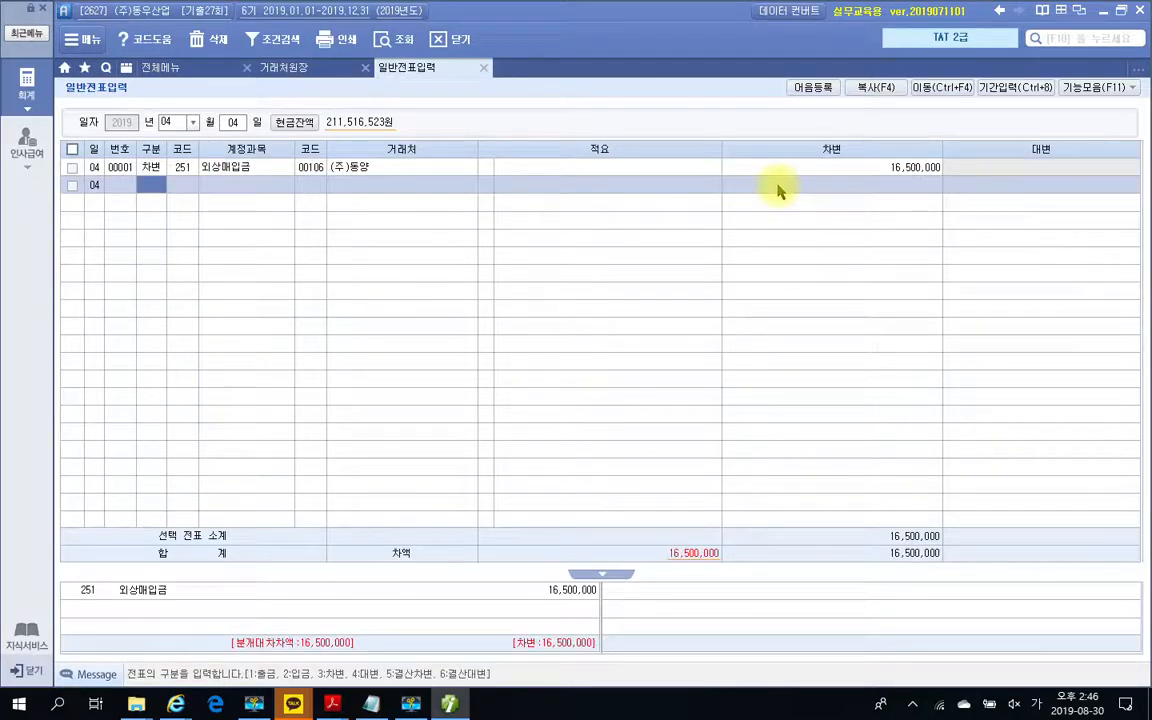
- Add a 대변 line with account 252 지급어음 and 거래처 (주)동양, leaving the 적요 blank
text(4)
key(Return)
text(252)
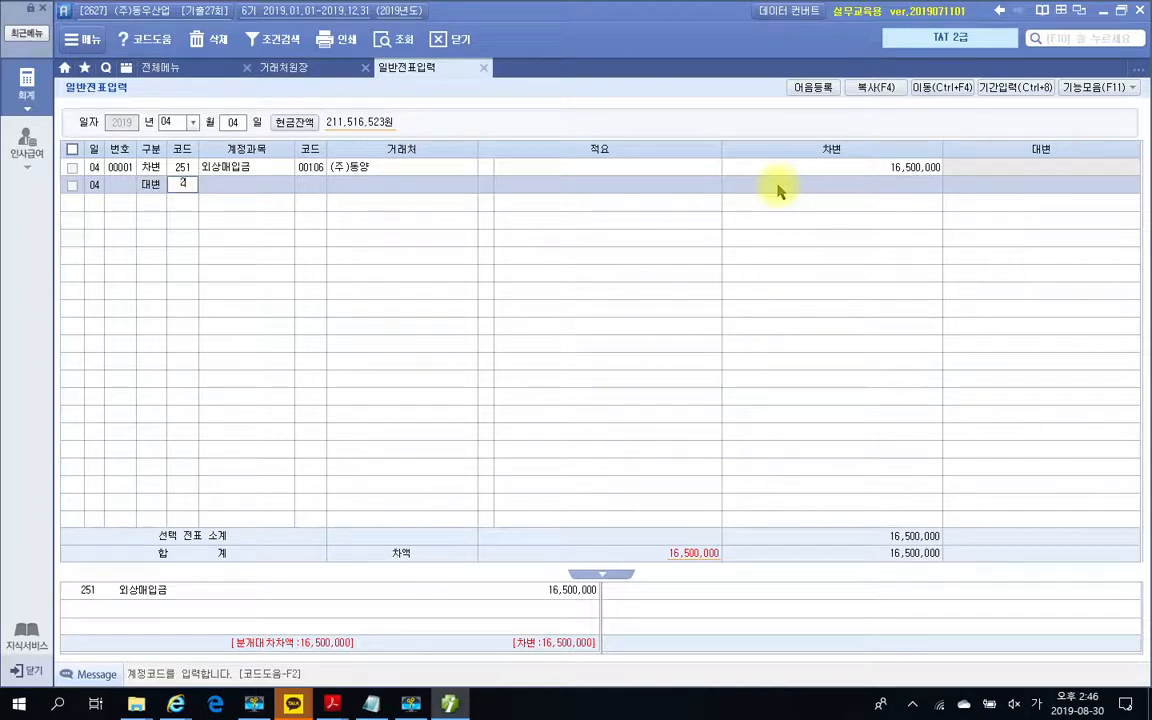
key(Return)
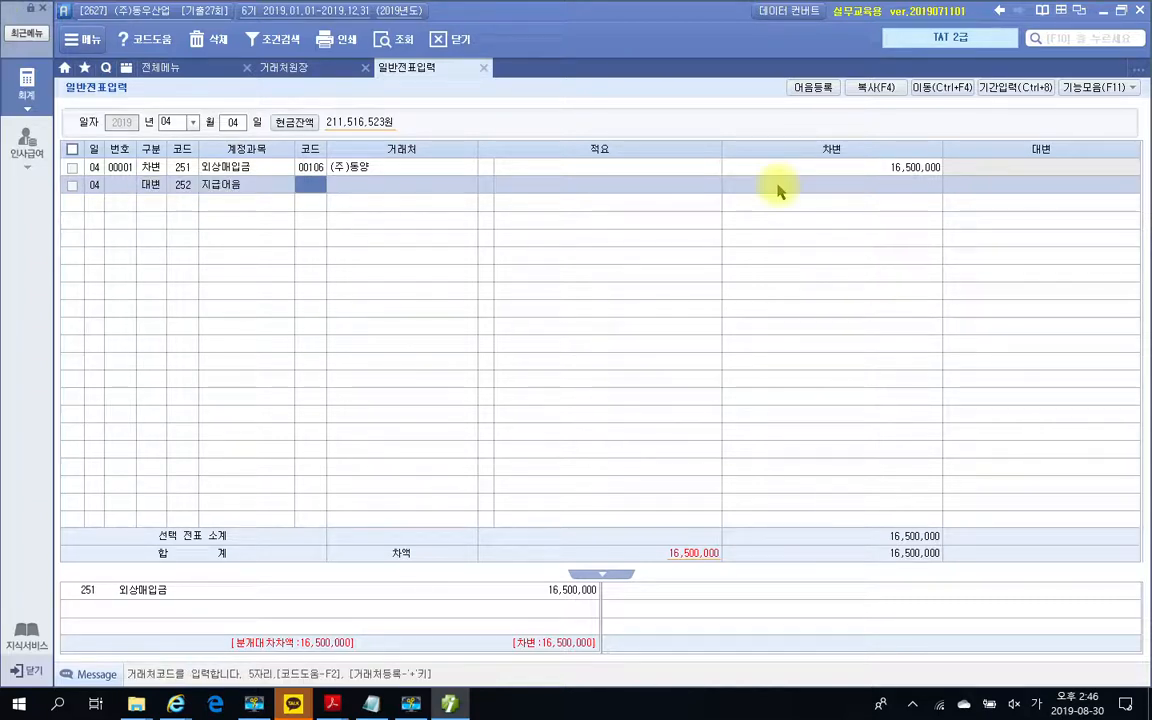
text(10)
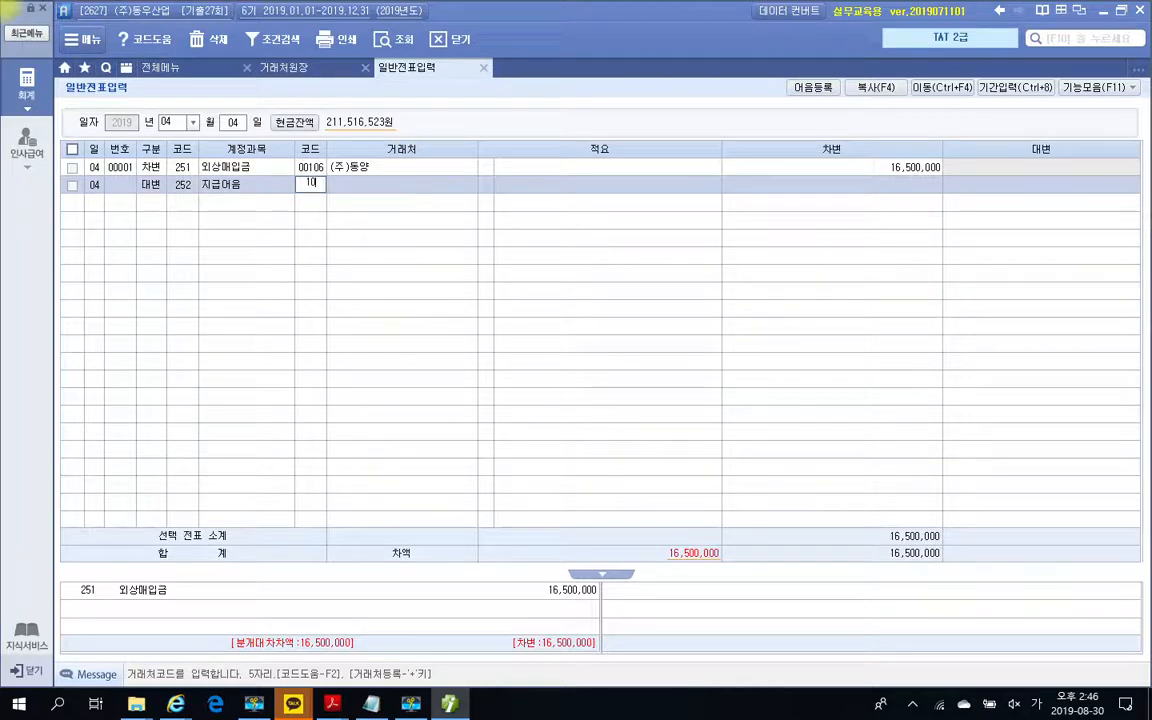
key(Return)
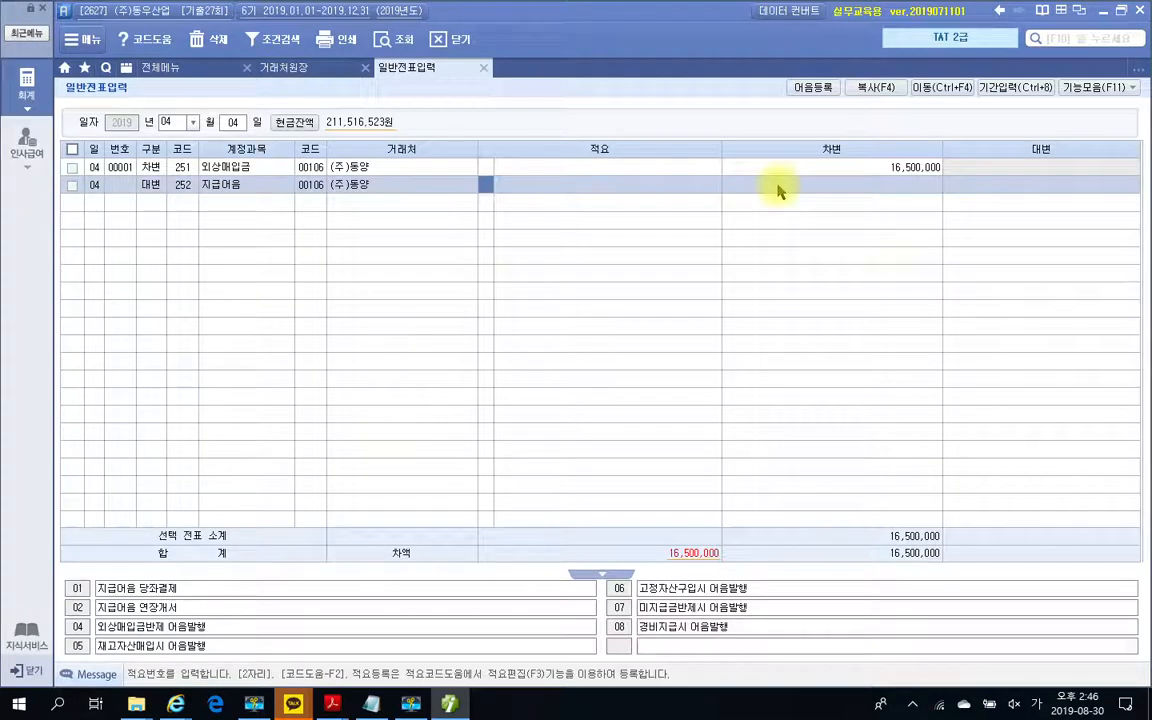
key(Return)
key(Return)
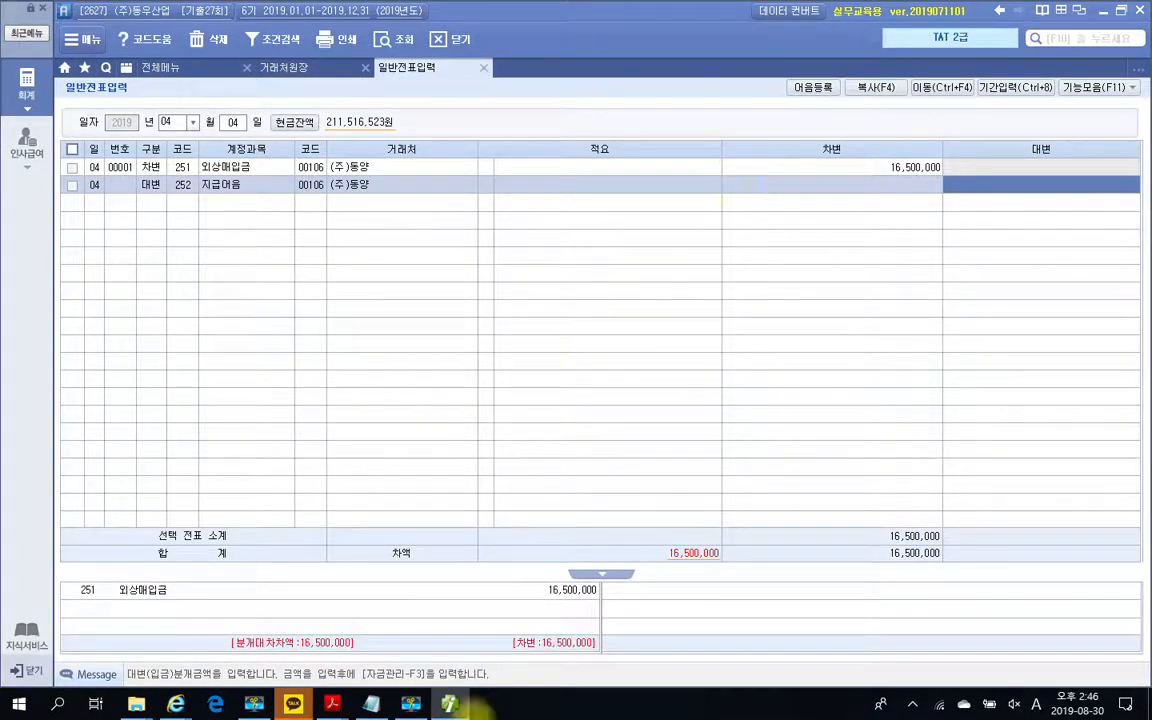
- Check the 전자어음 amount in the exam PDF and enter 15,000,000 as the 대변 amount of the 지급어음 line
click(332, 703)
click(364, 678)
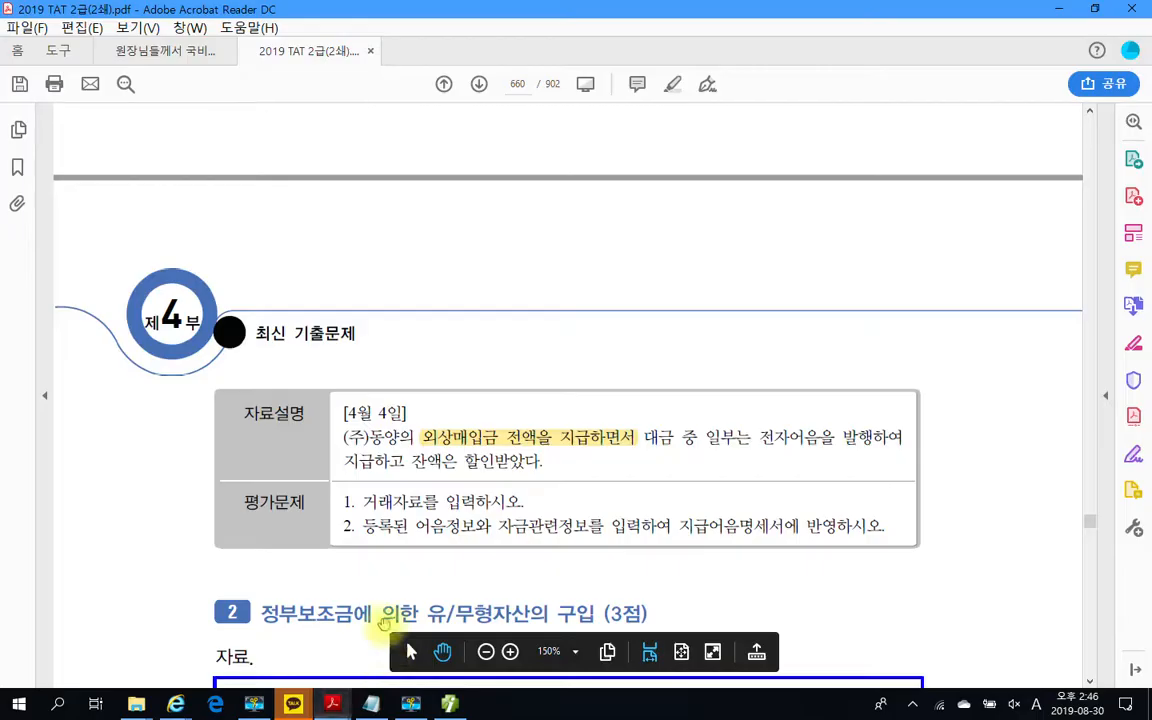
scroll(411, 470, up, 5)
scroll(411, 470, up, 2)
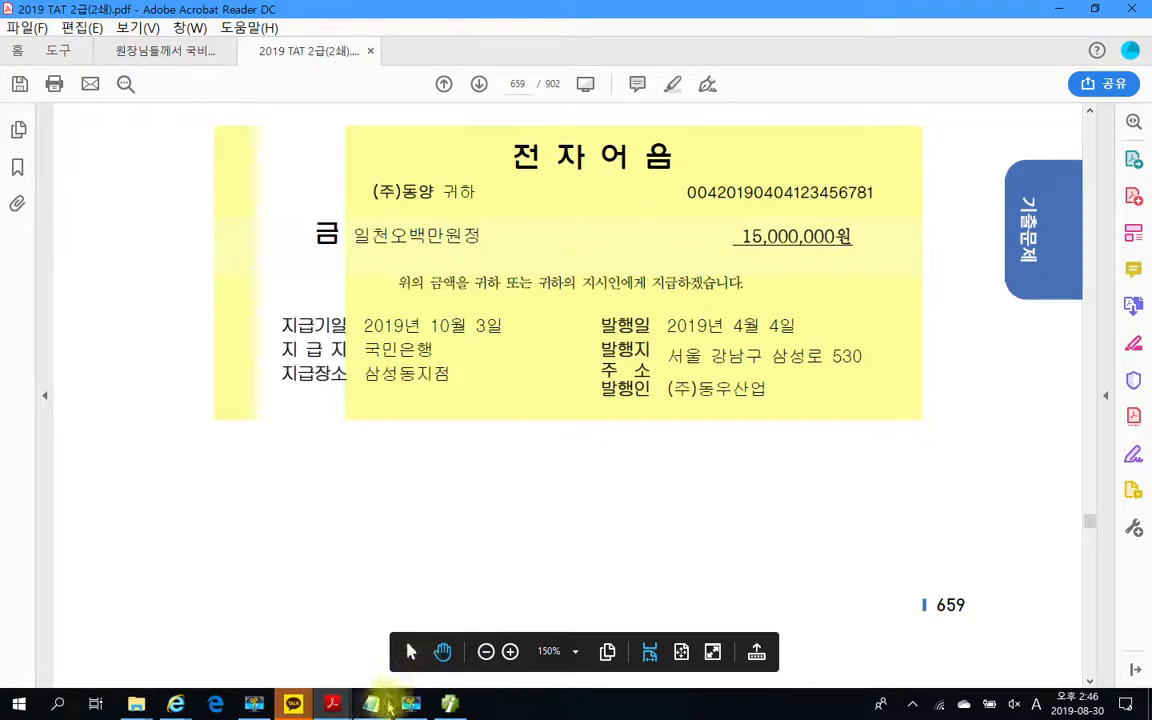
click(451, 706)
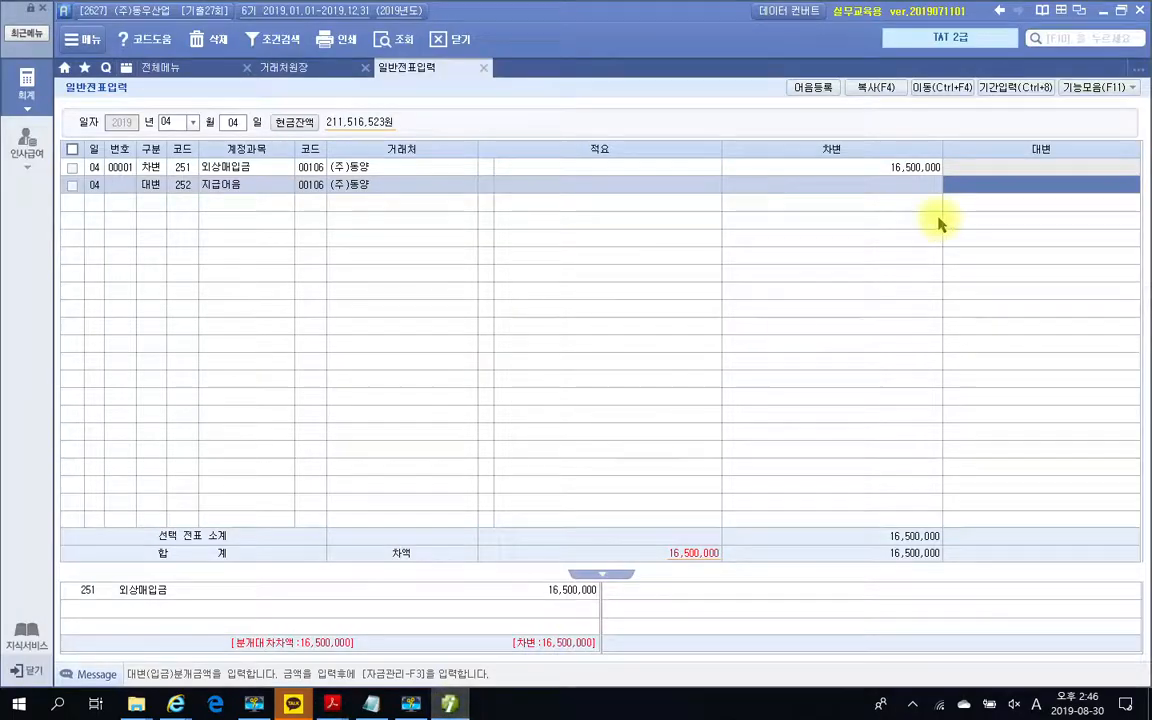
text(150000,000)
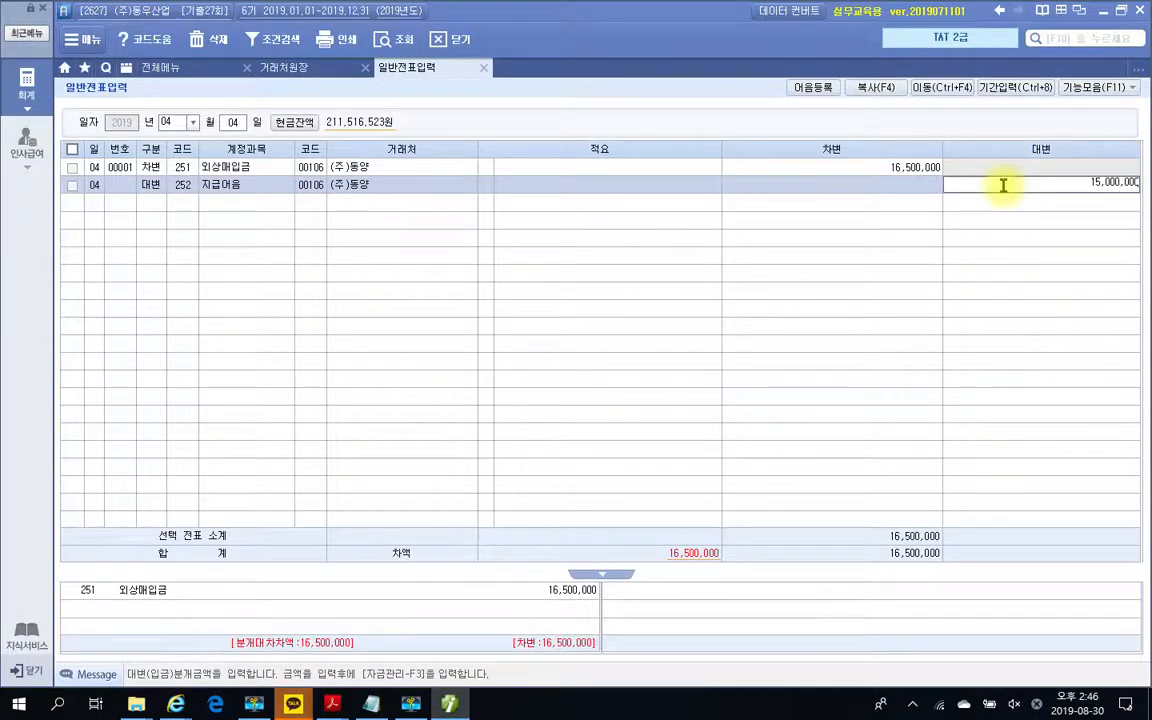
key(Return)
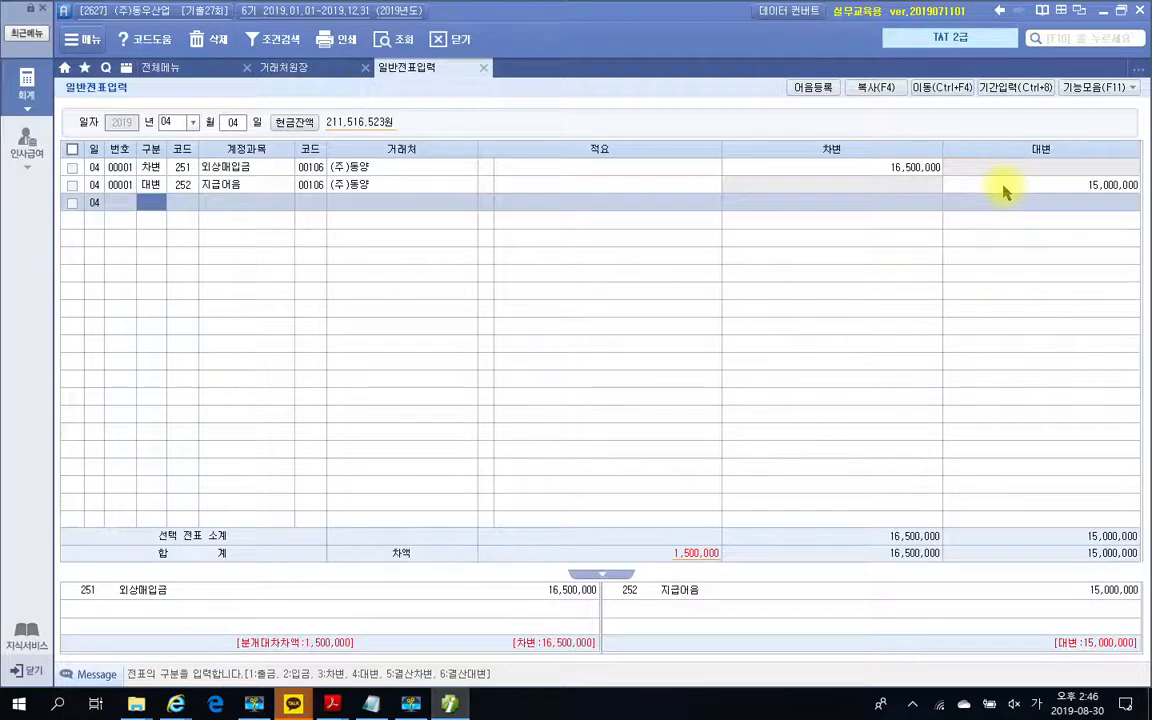
- Start another 대변 line, look up the 매입할인 code related to 원재료 in 계정과목및적요등록, and return to 일반전표입력
text(4)
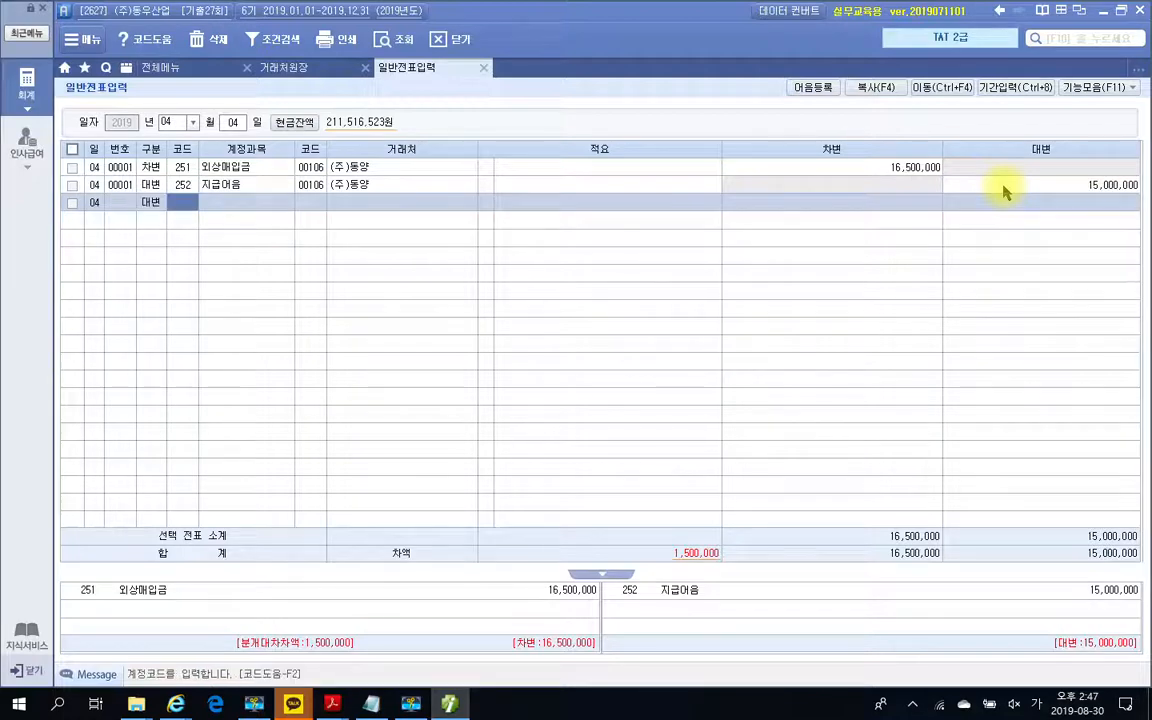
text(매출)
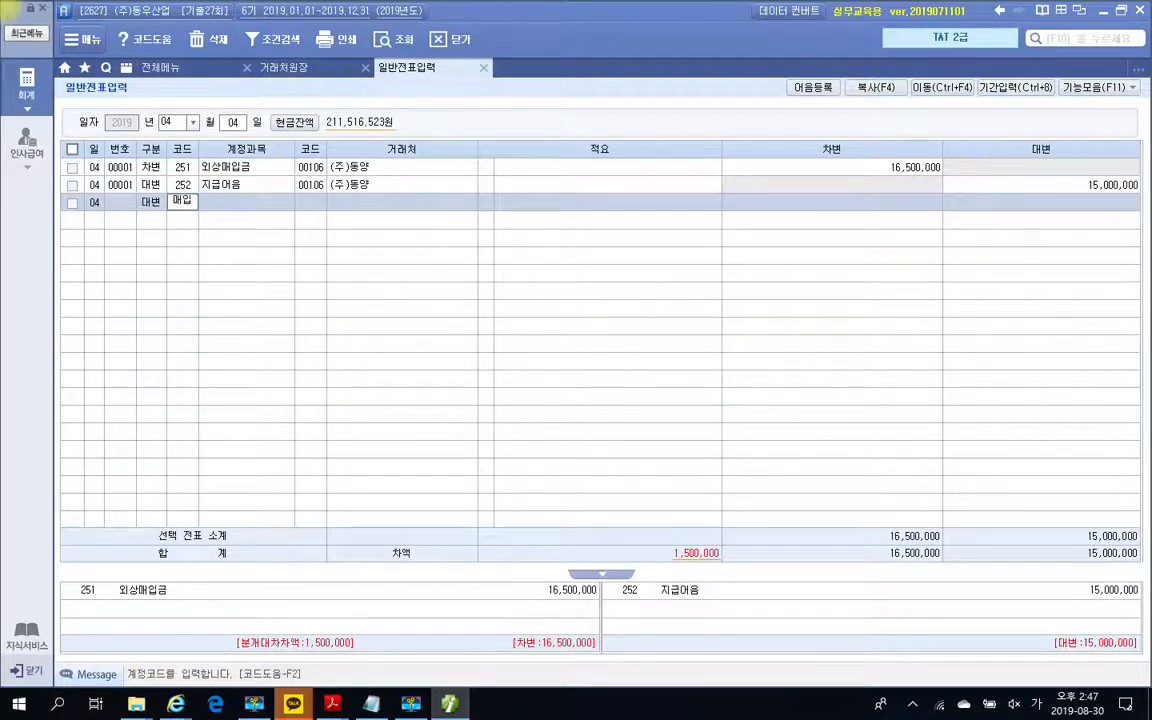
key(Return)
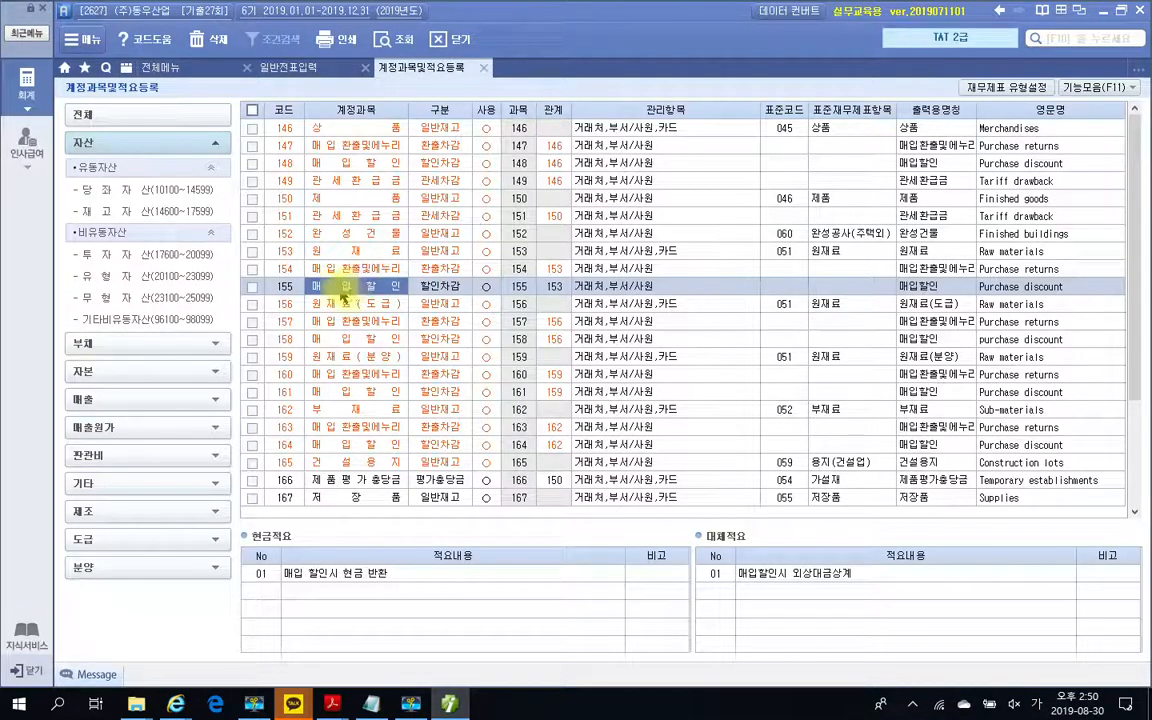
click(343, 254)
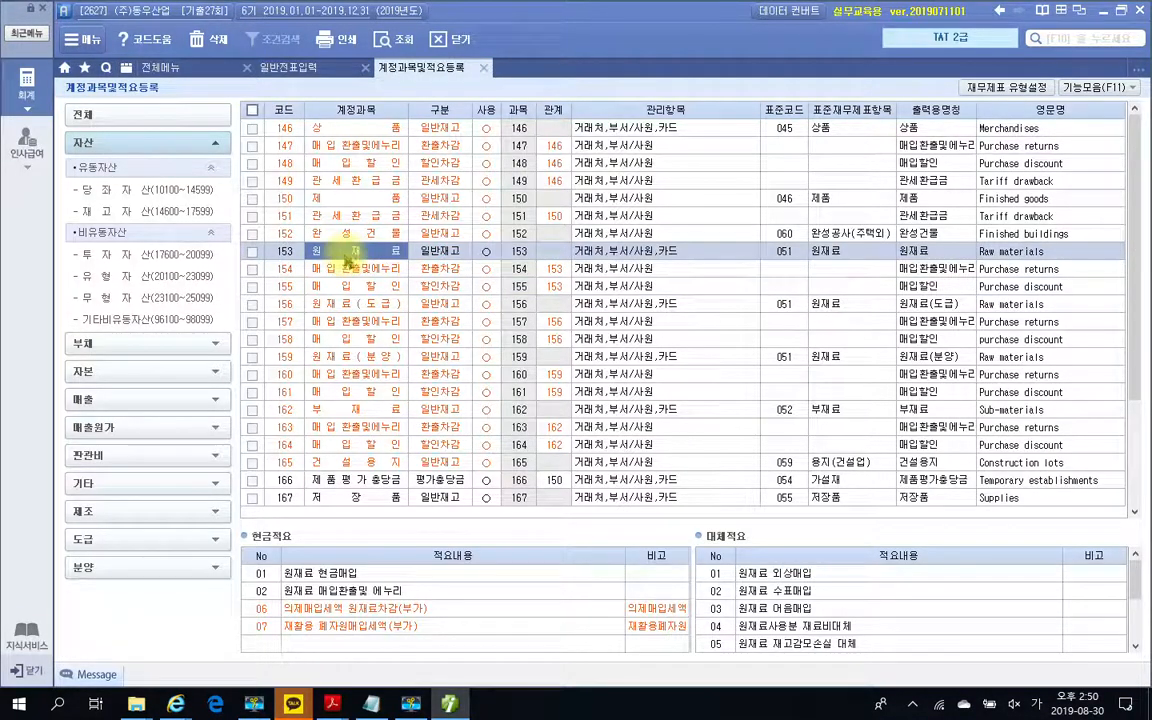
click(365, 288)
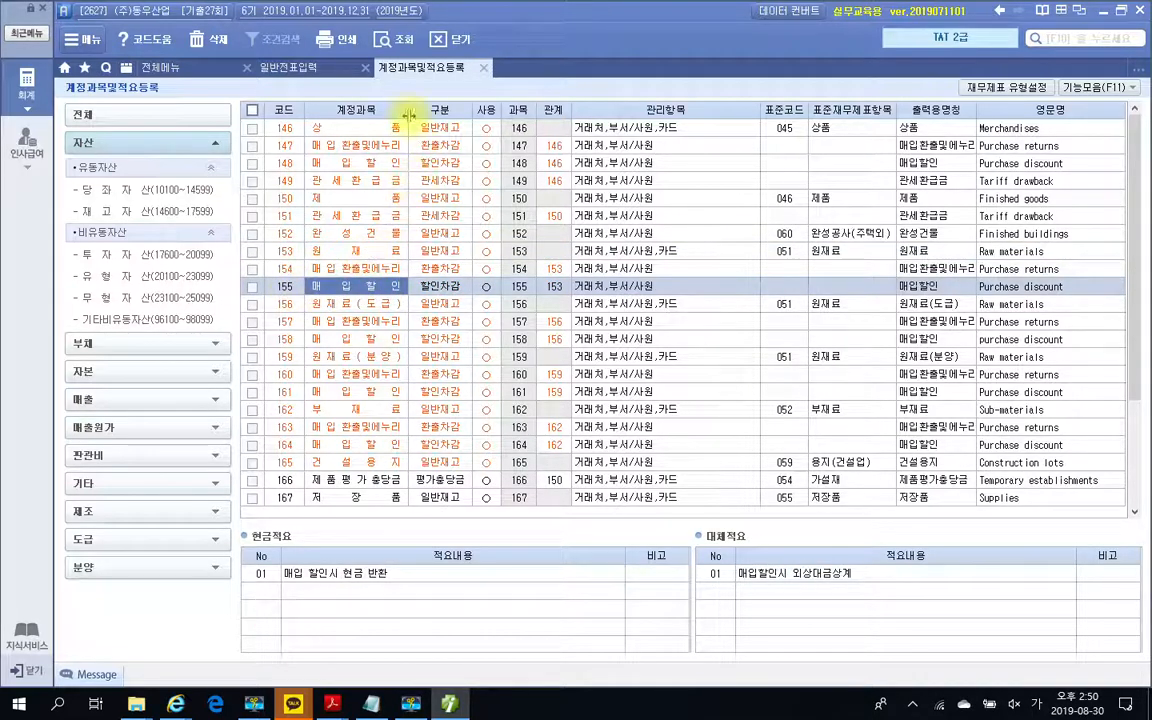
click(288, 67)
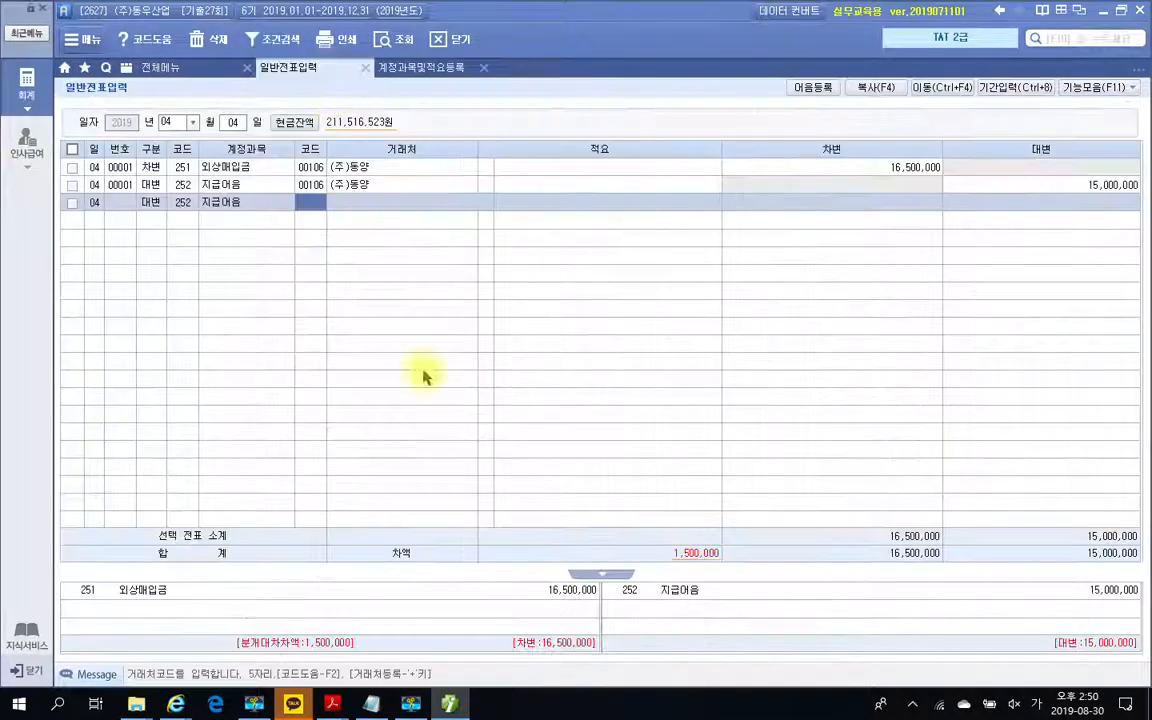
- Set the third line's account to 155 매입할인, leave 거래처 and 적요 blank, and enter 1,500,000 as its 대변 amount
click(184, 204)
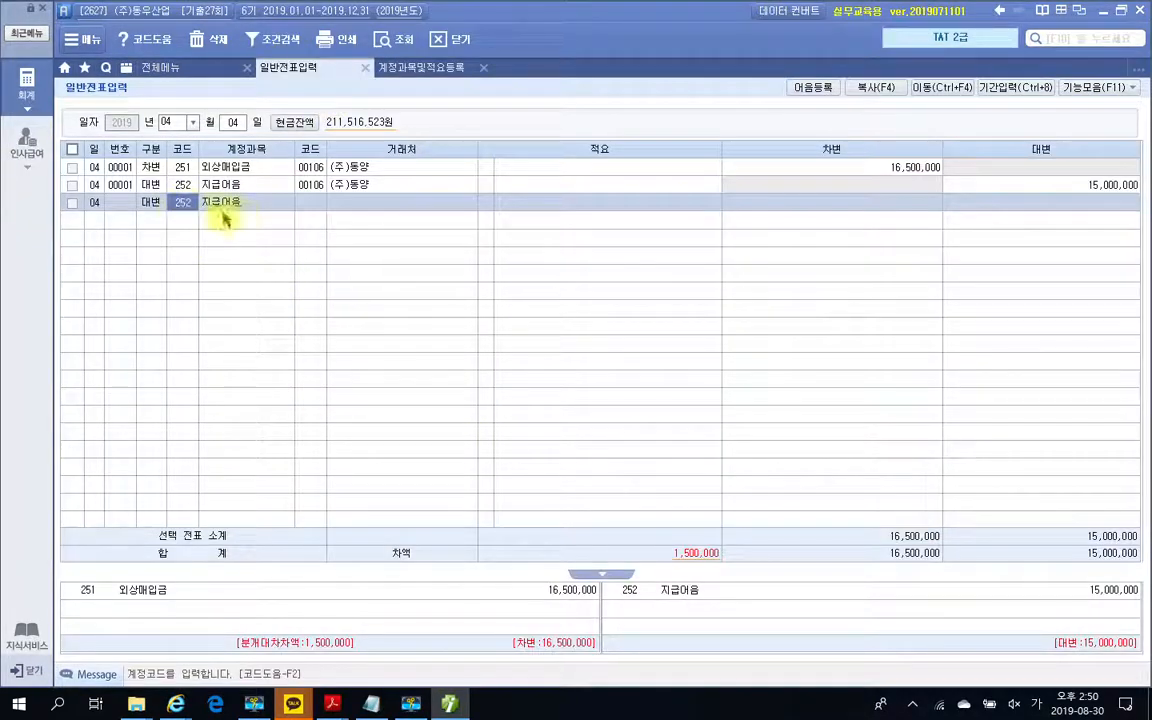
text(155)
key(Return)
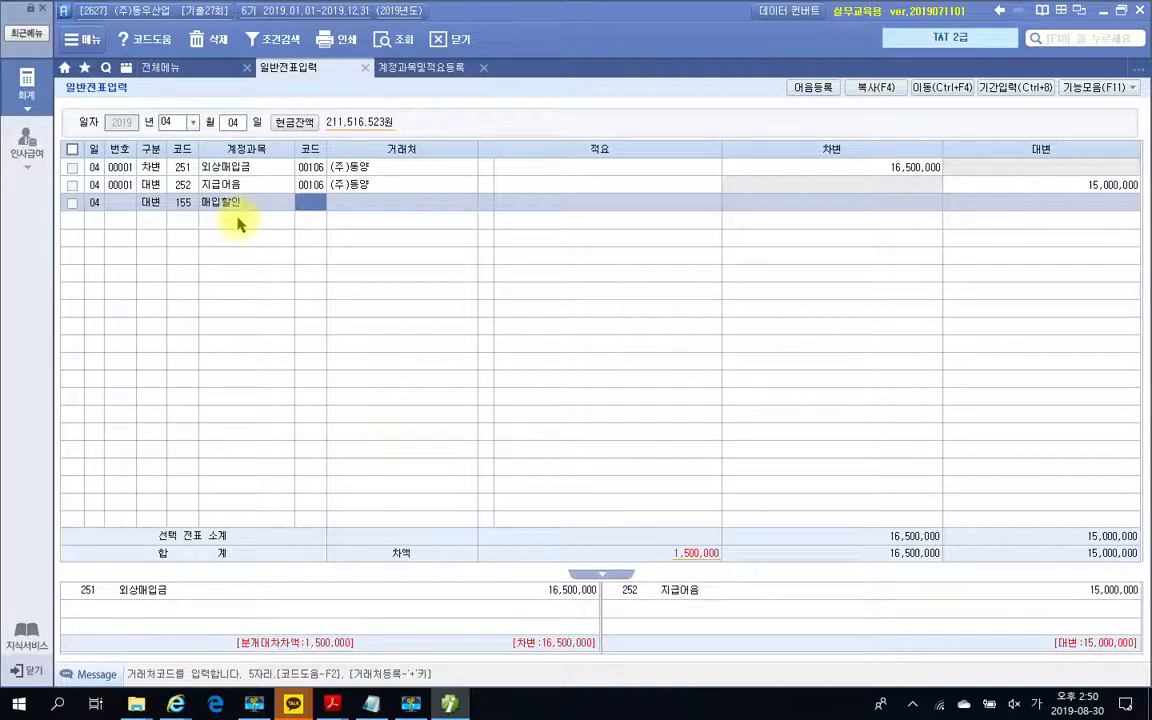
key(Return)
key(Return)
key(Return)
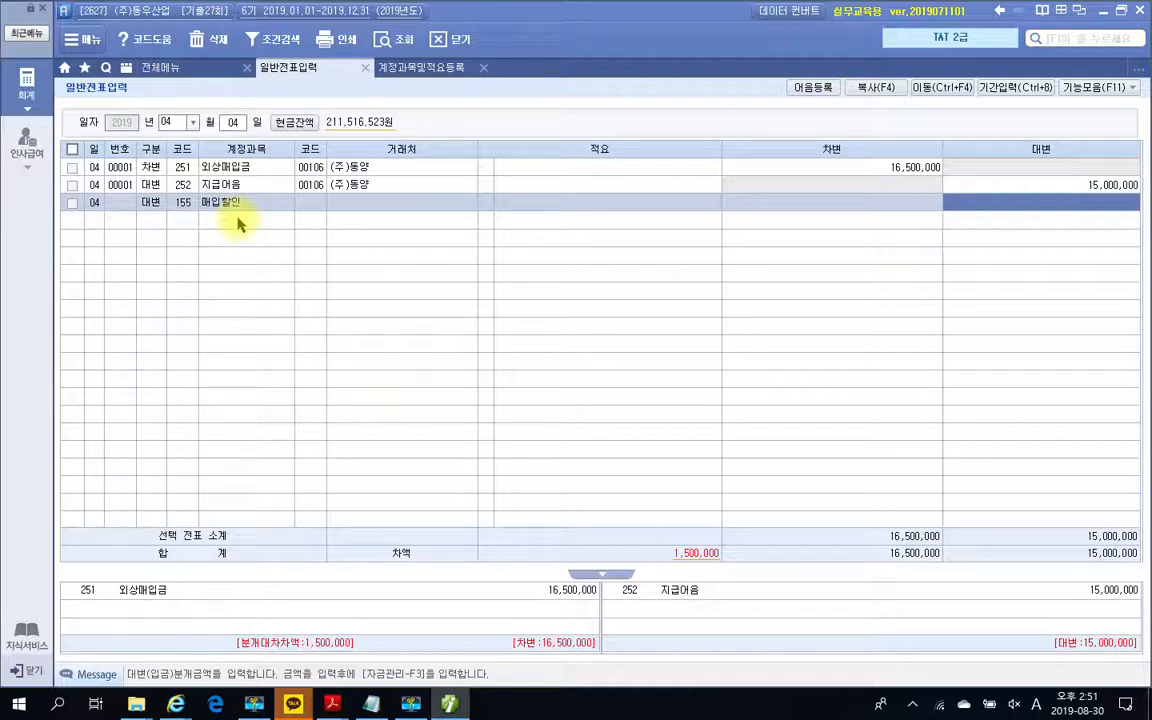
text(1,500)
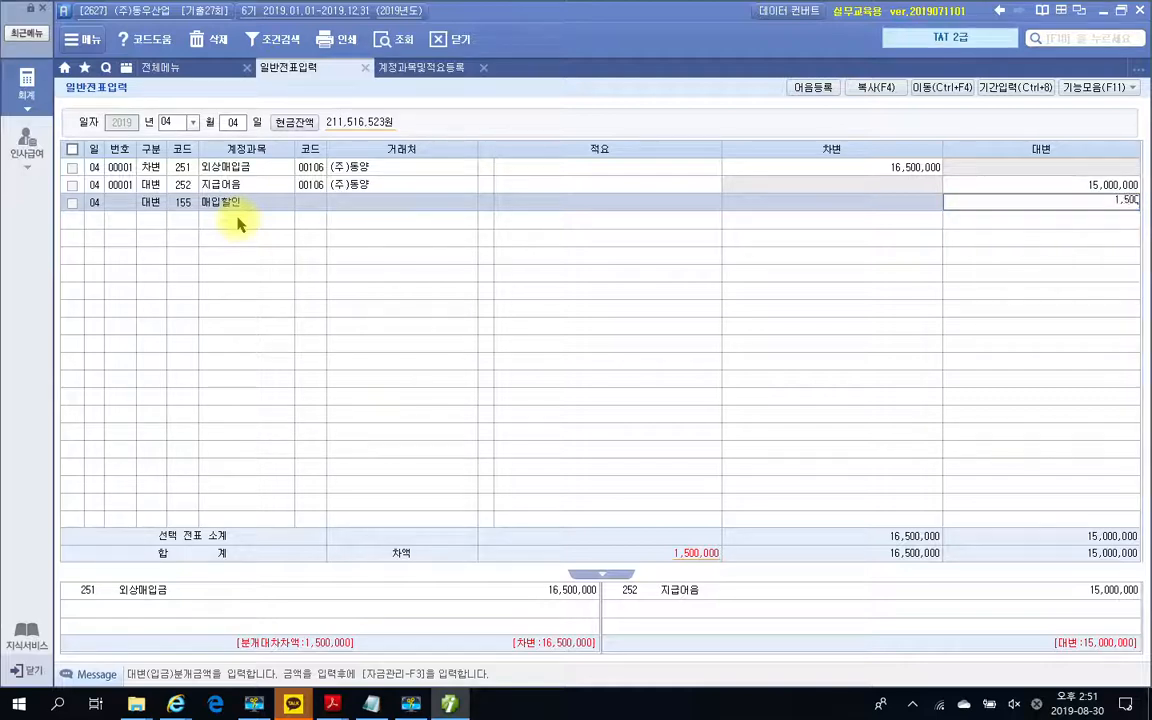
text(,000)
key(Return)
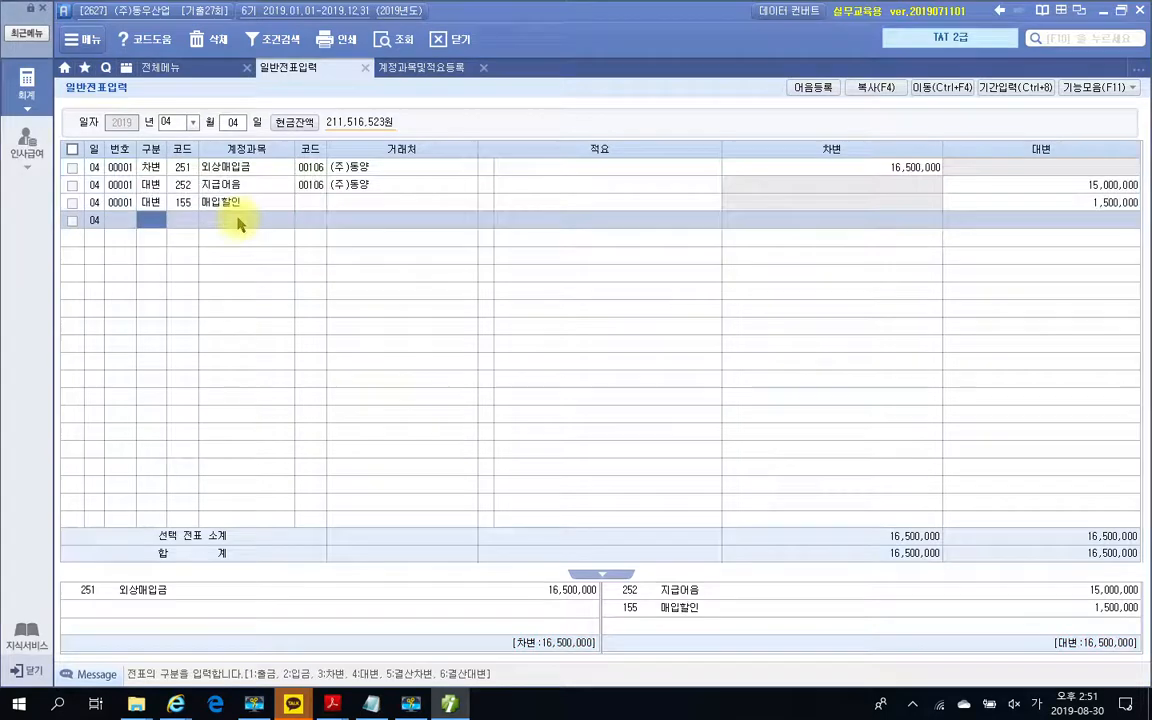
- Reread question 1's 평가문제 in the exam PDF for the required 어음 and 자금관련 entries, then return to Smart A
key(Up)
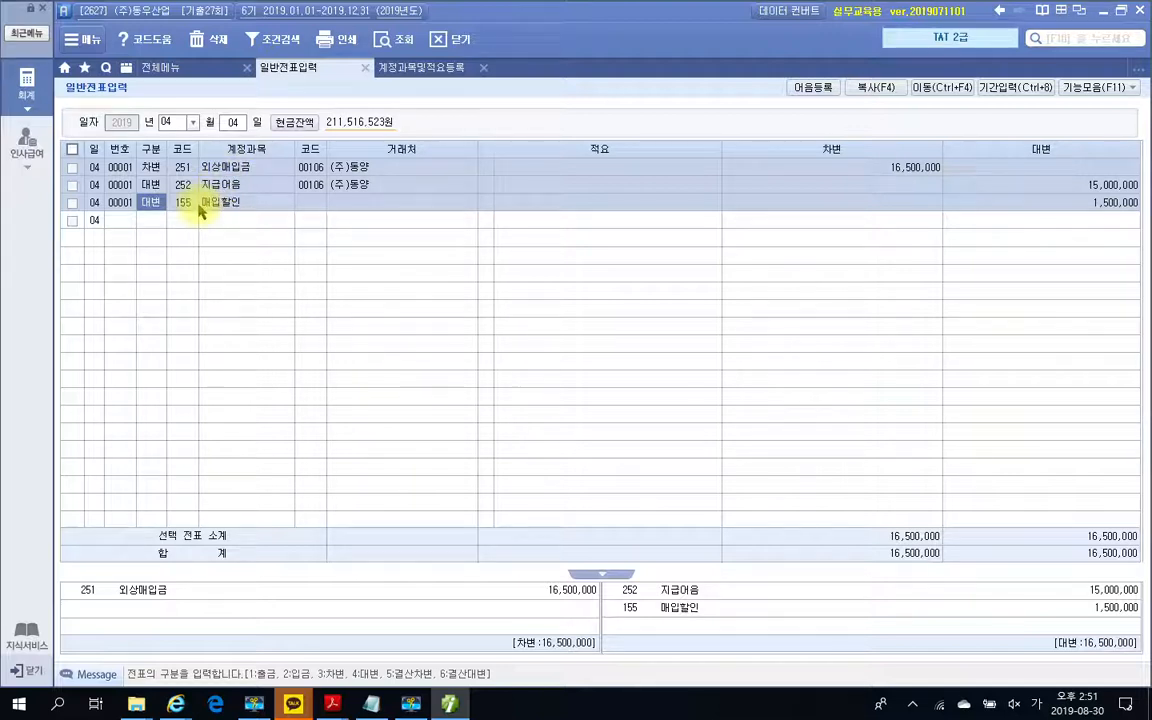
click(450, 703)
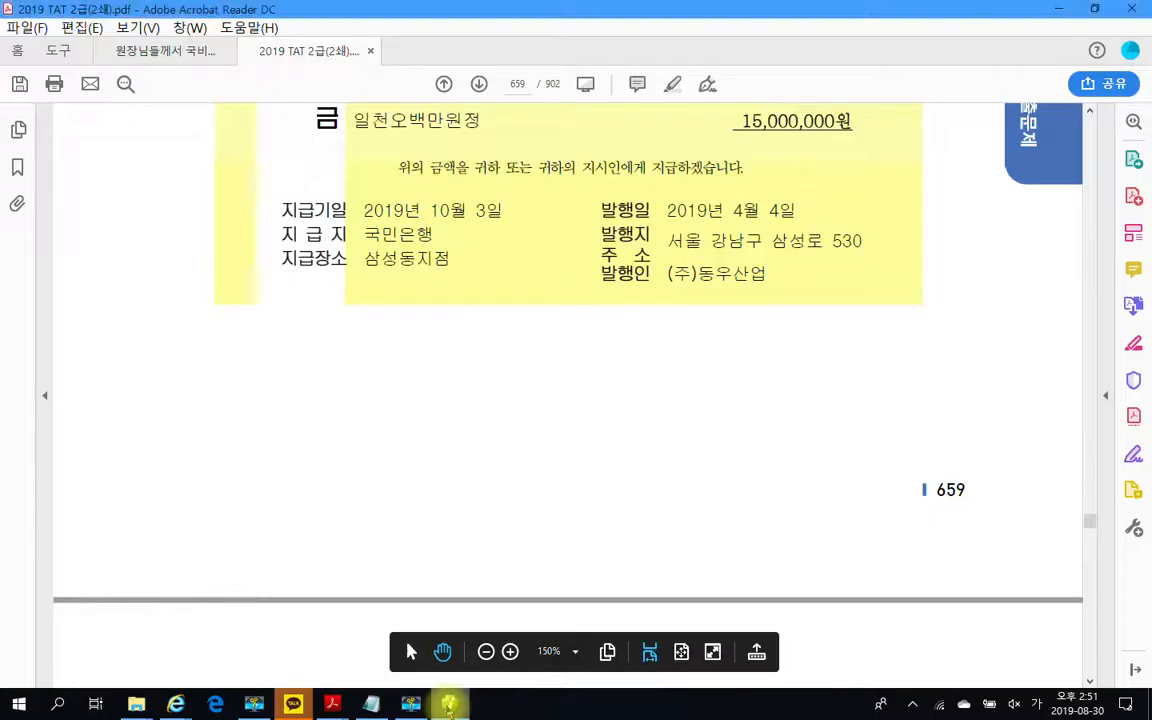
scroll(635, 488, down, 10)
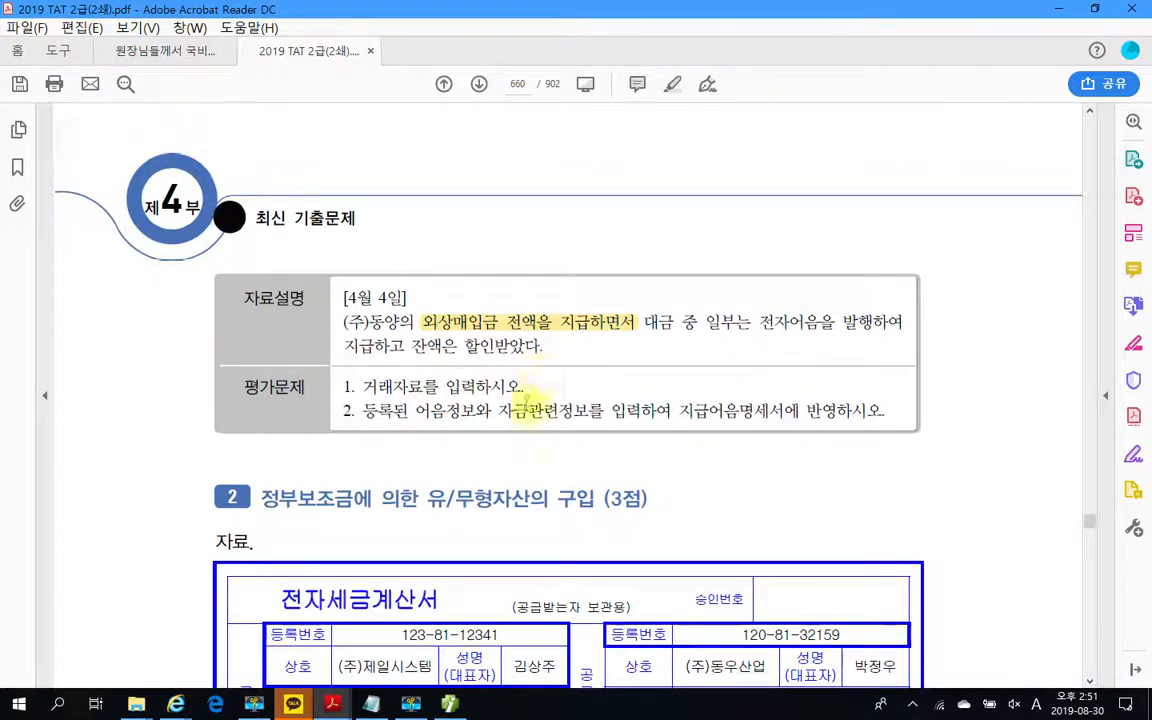
scroll(533, 414, down, 3)
scroll(533, 414, down, 1)
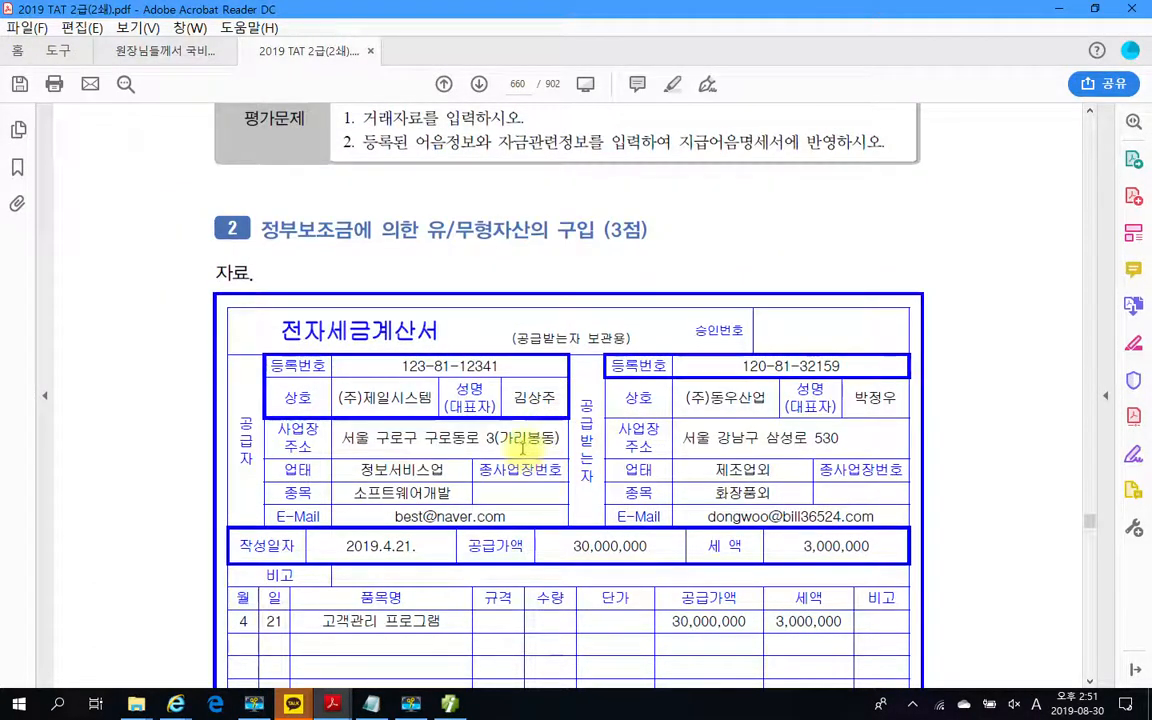
scroll(526, 432, up, 3)
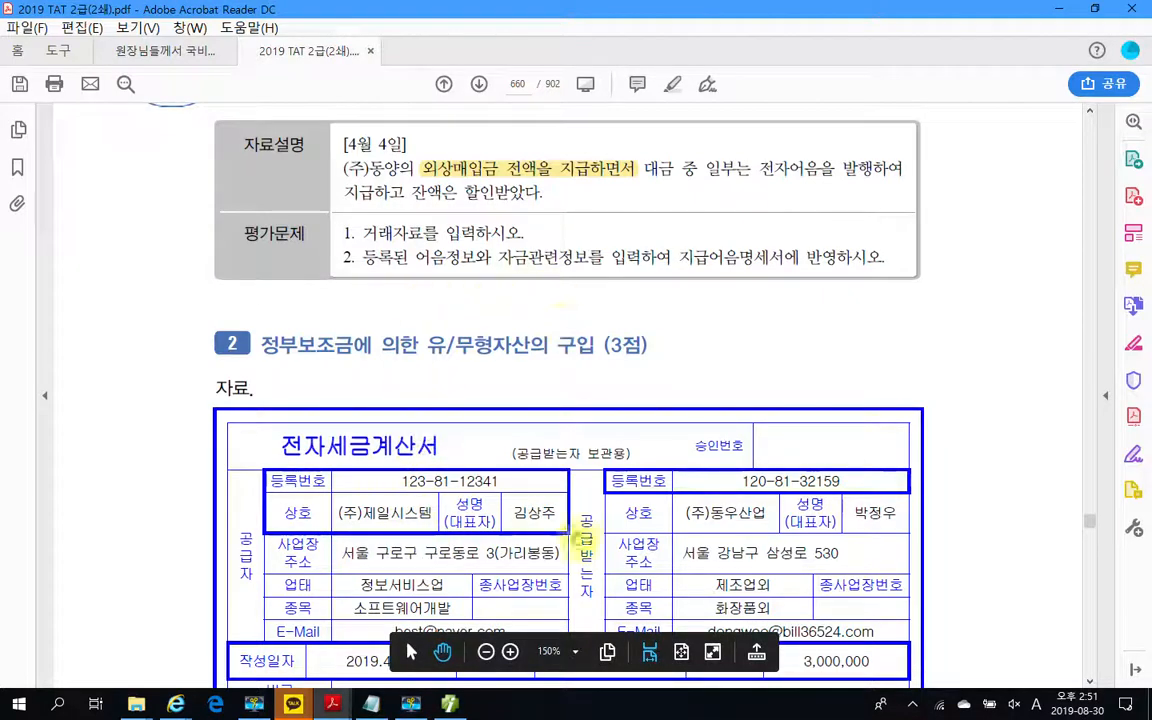
click(451, 705)
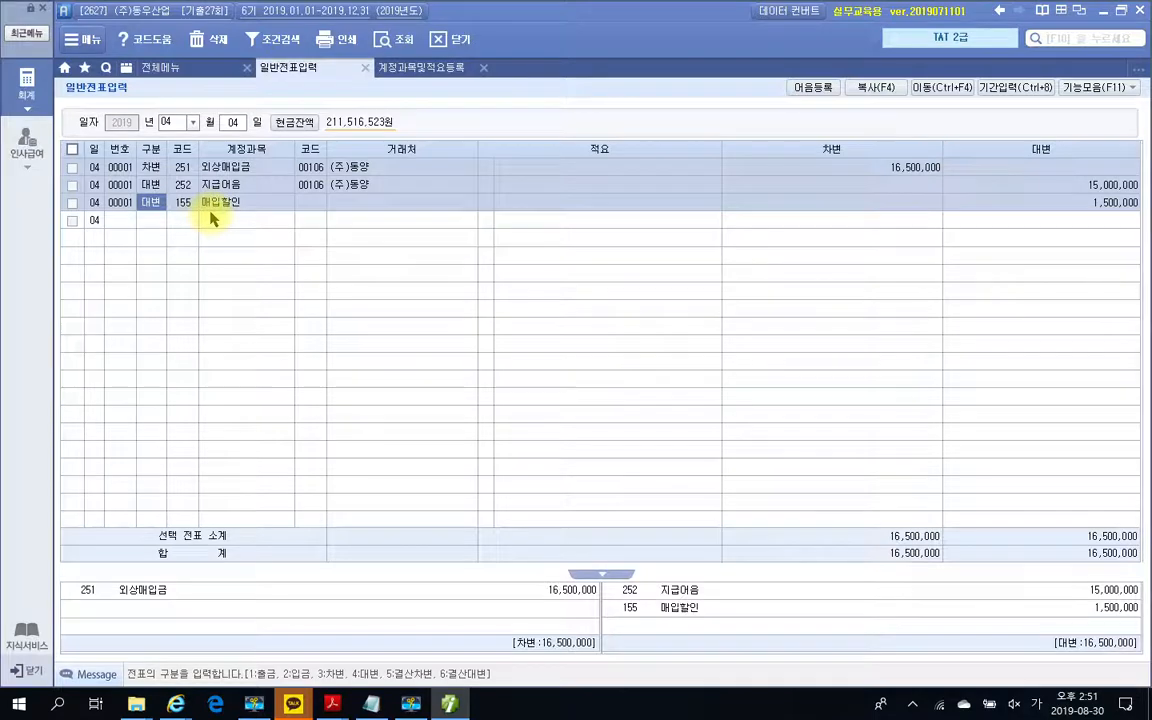
key(Up)
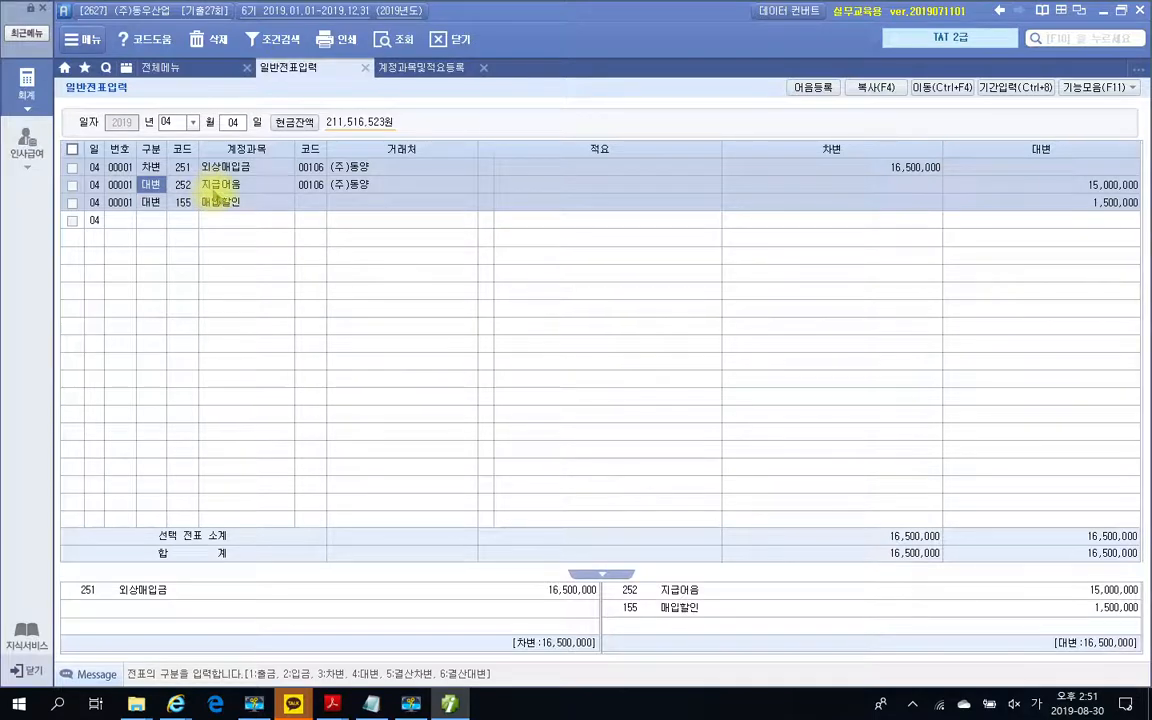
key(F3)
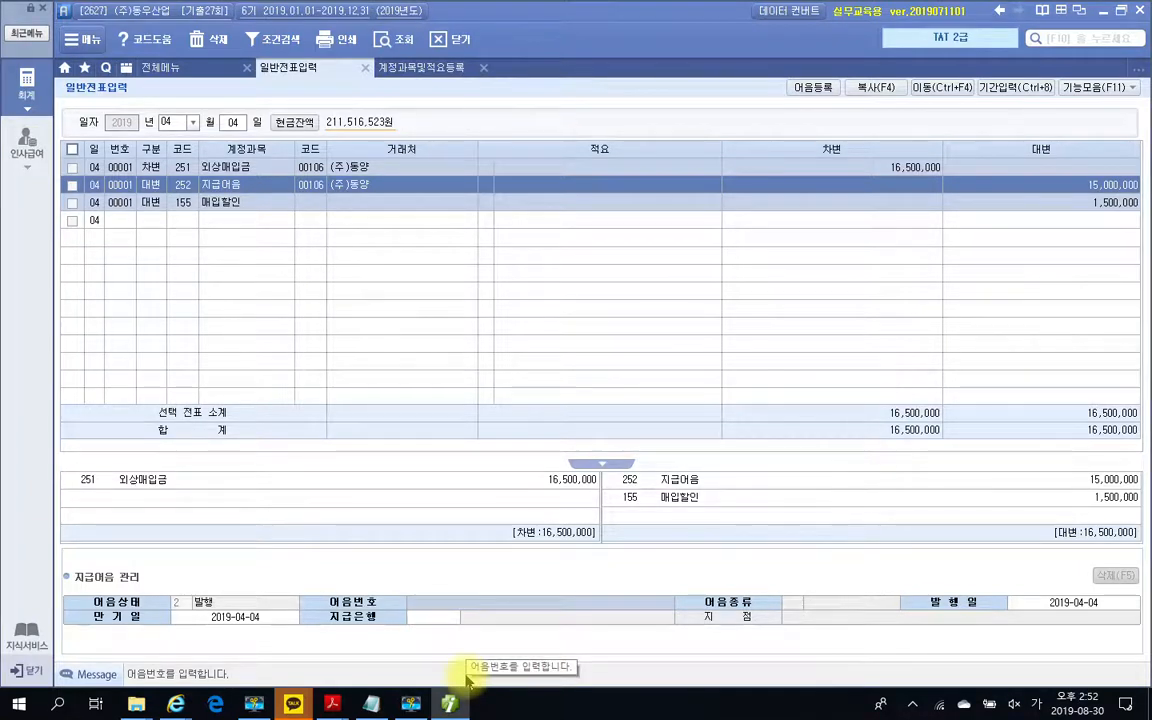
text(00420190404)
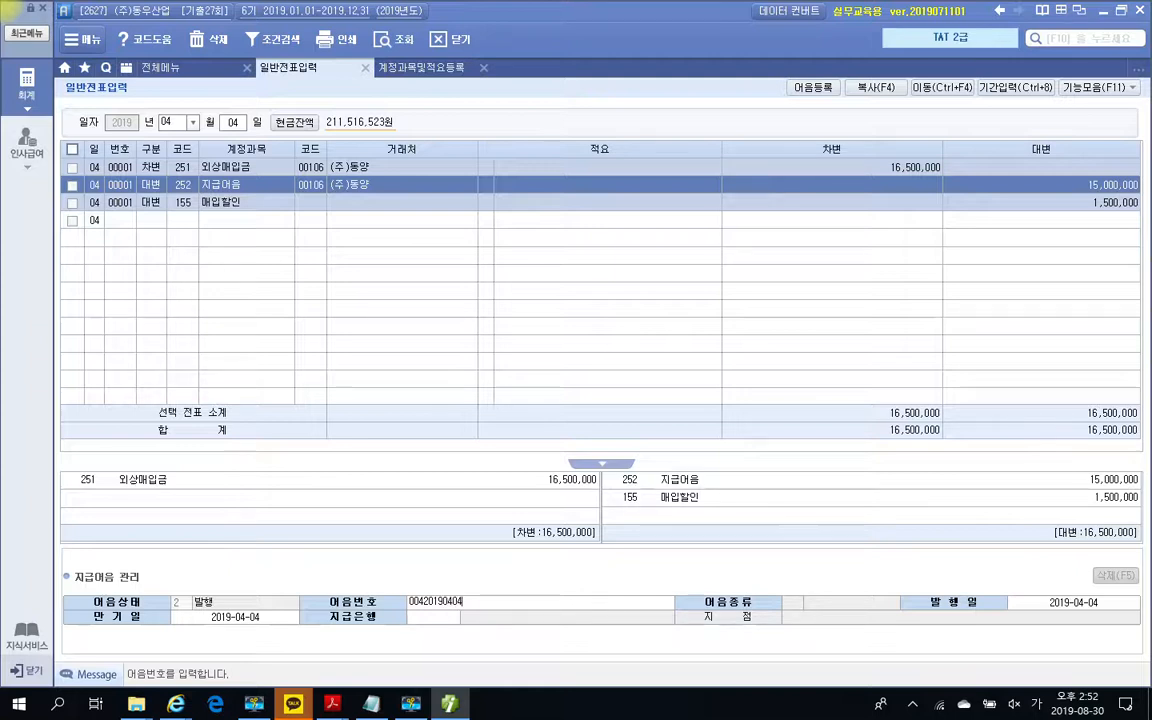
text(3456781)
key(Return)
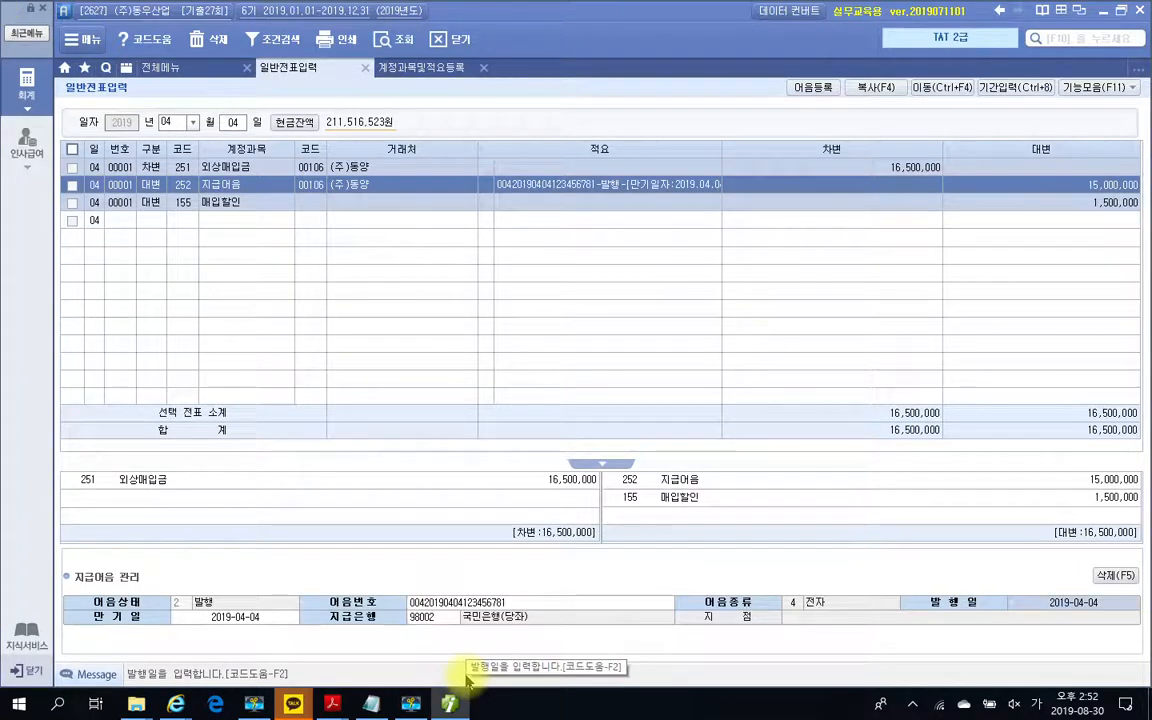
- Accept the 발행일, set the note's 만기일 to 2019-10-03, and accept the 지급은행 to finish the 지급어음 관리 entry
key(Return)
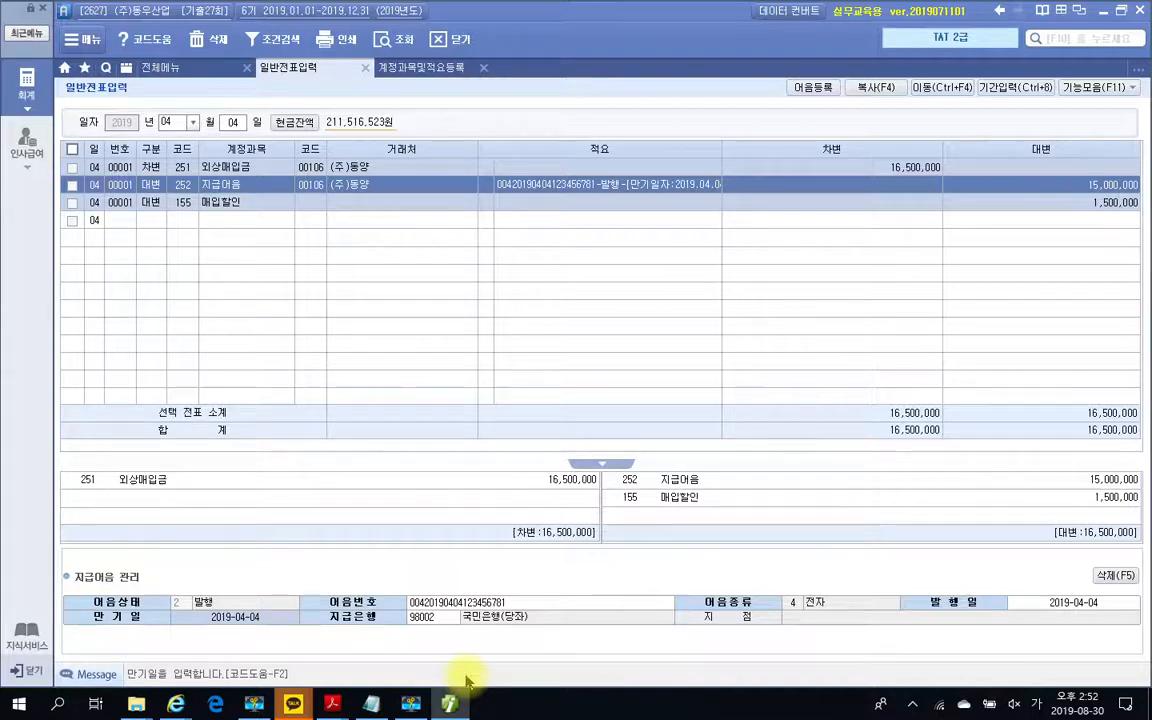
text(20)
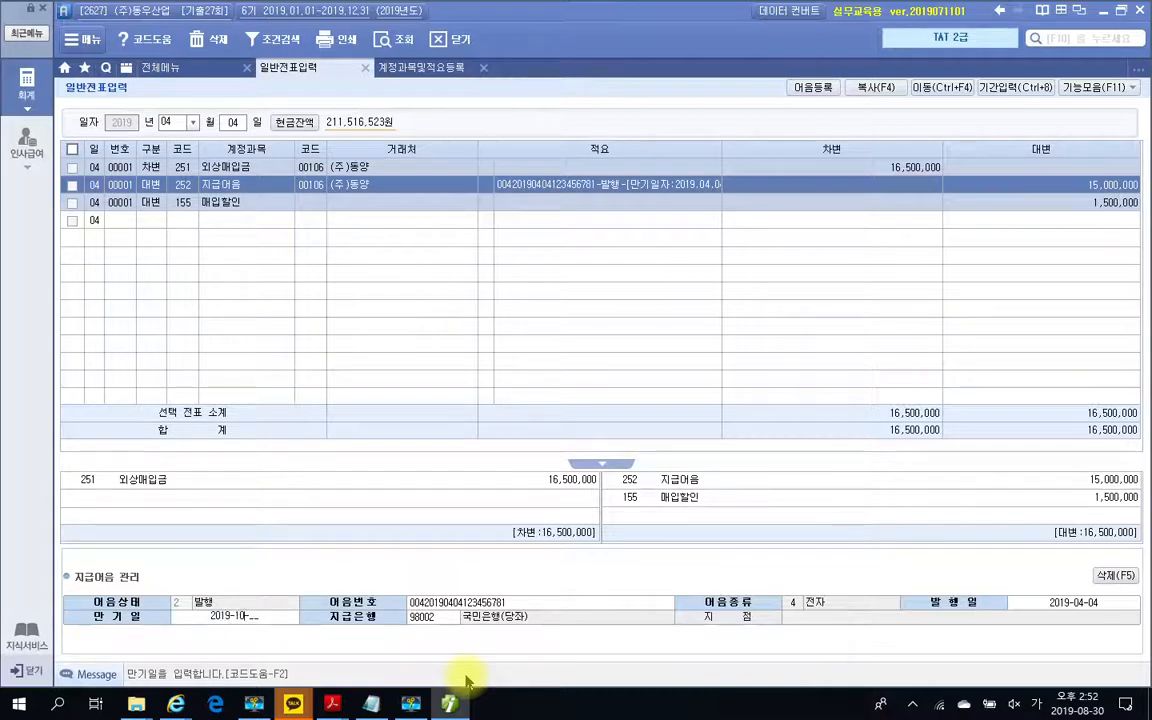
key(Return)
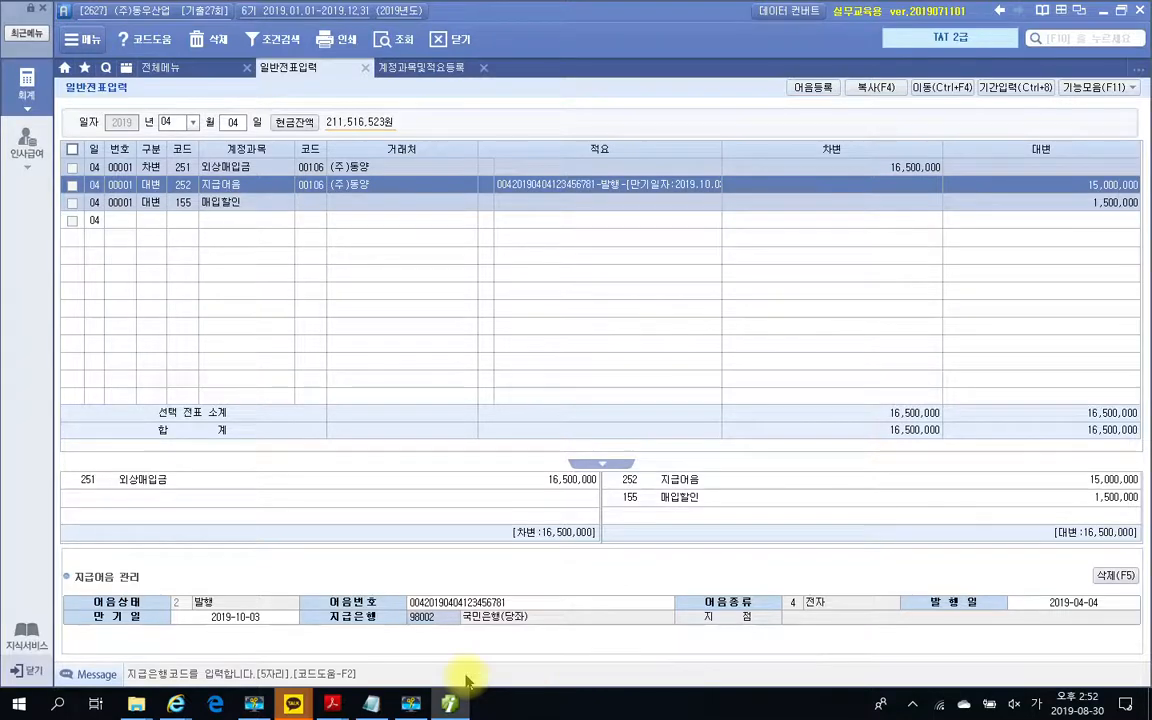
key(Return)
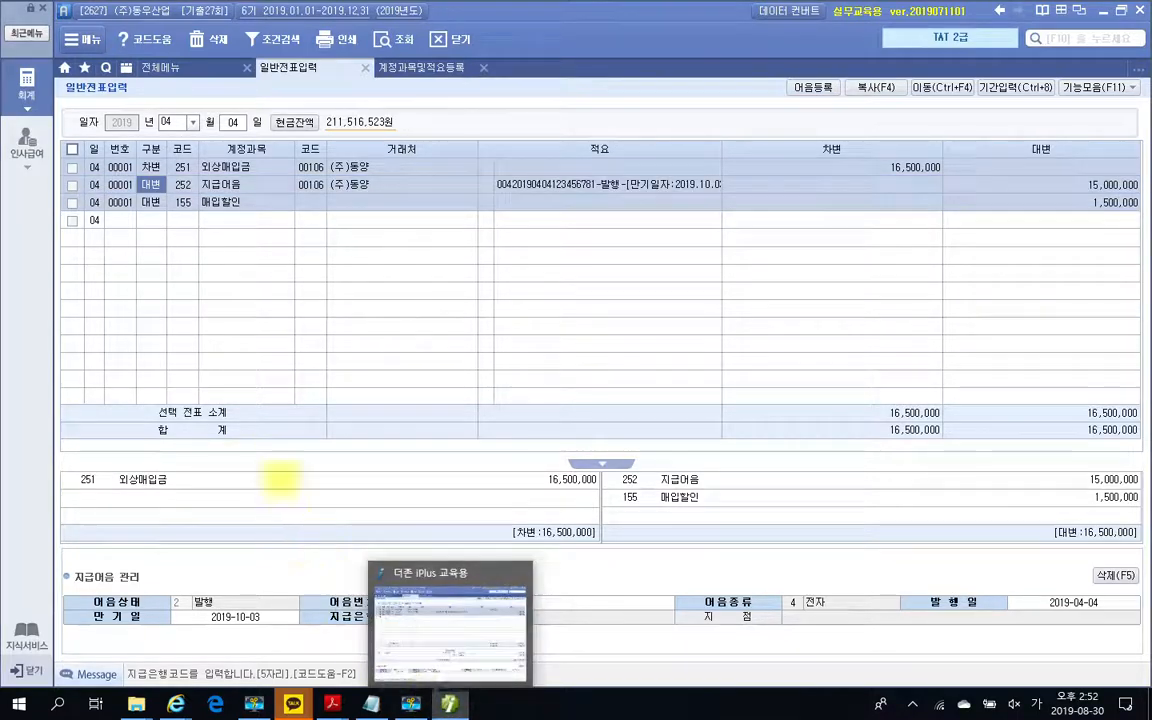
- Switch to the exam PDF and read question 2's 전자세금계산서 for the program purchase, including its date, supplier, 품목 and amounts
drag(137, 194, 283, 222)
key(Escape)
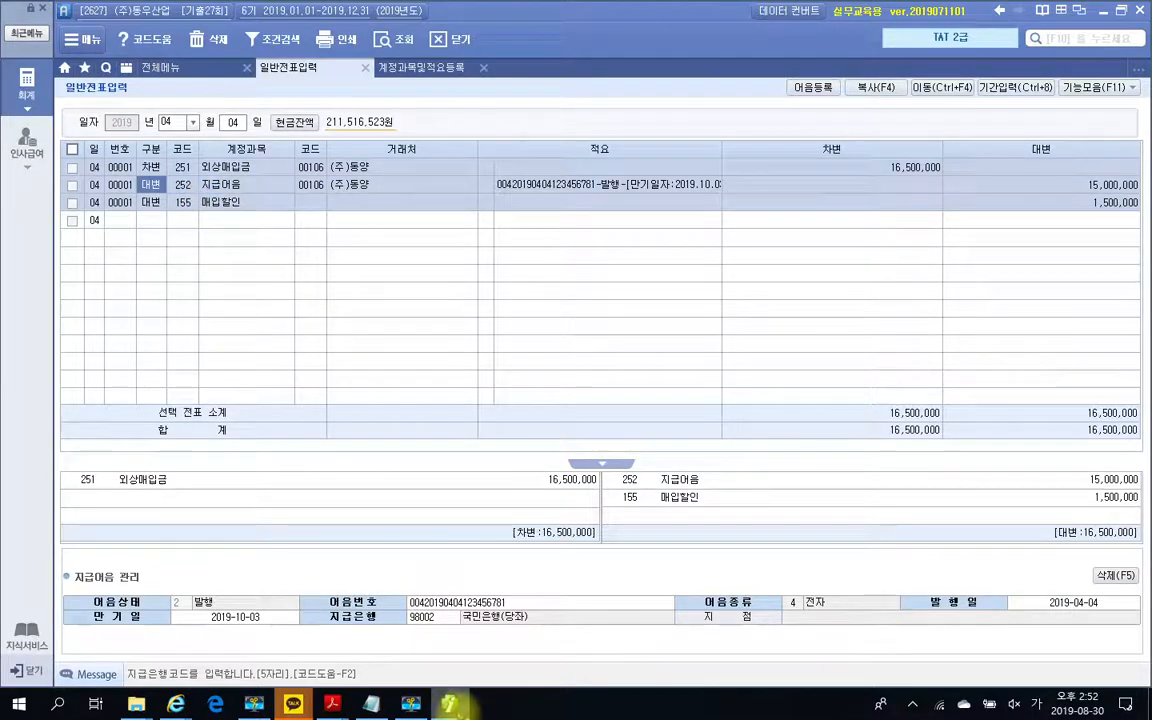
click(454, 707)
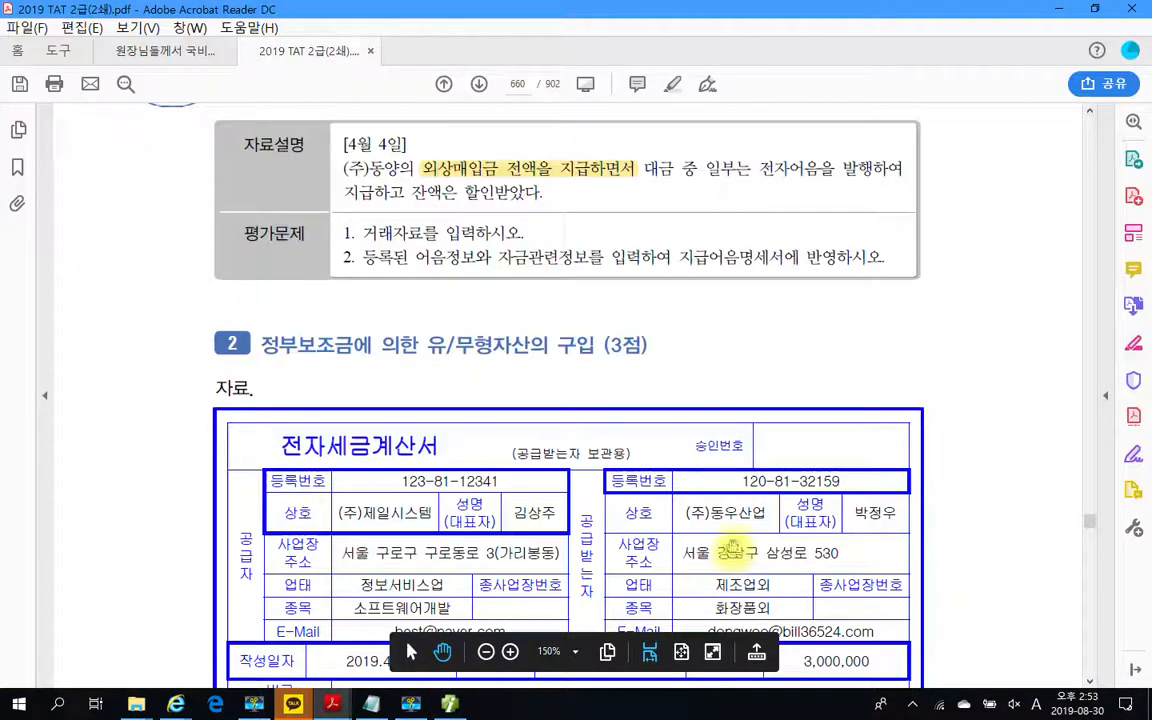
scroll(733, 545, down, 3)
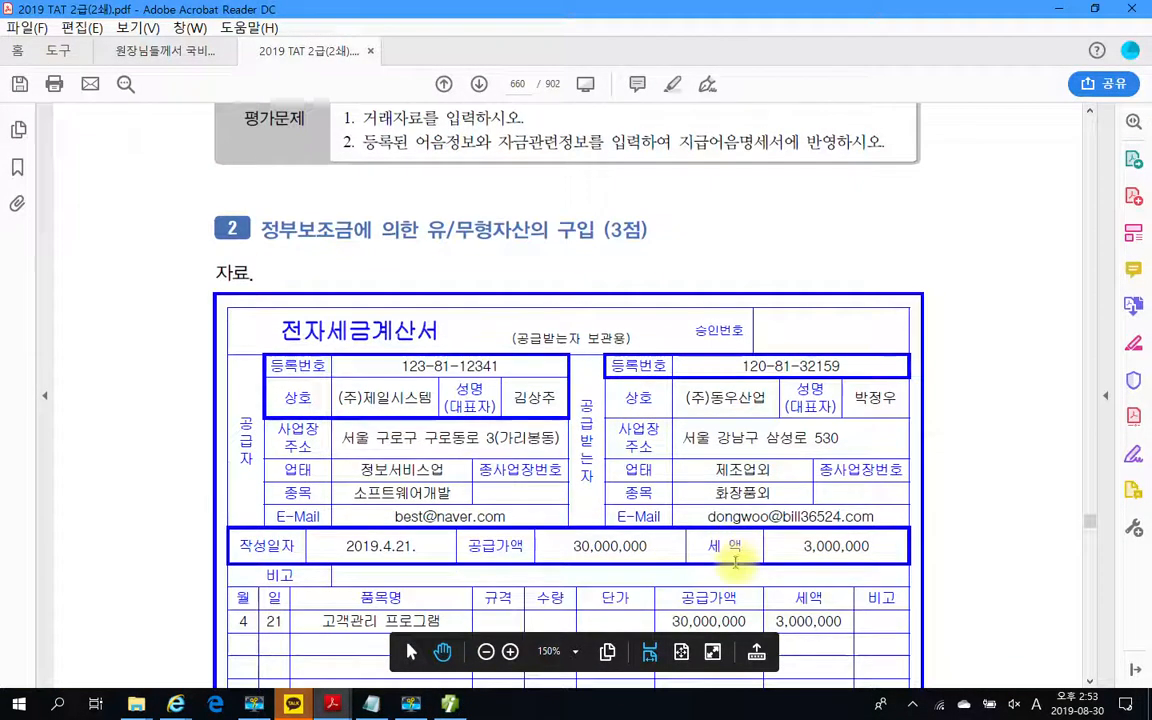
scroll(737, 563, down, 1)
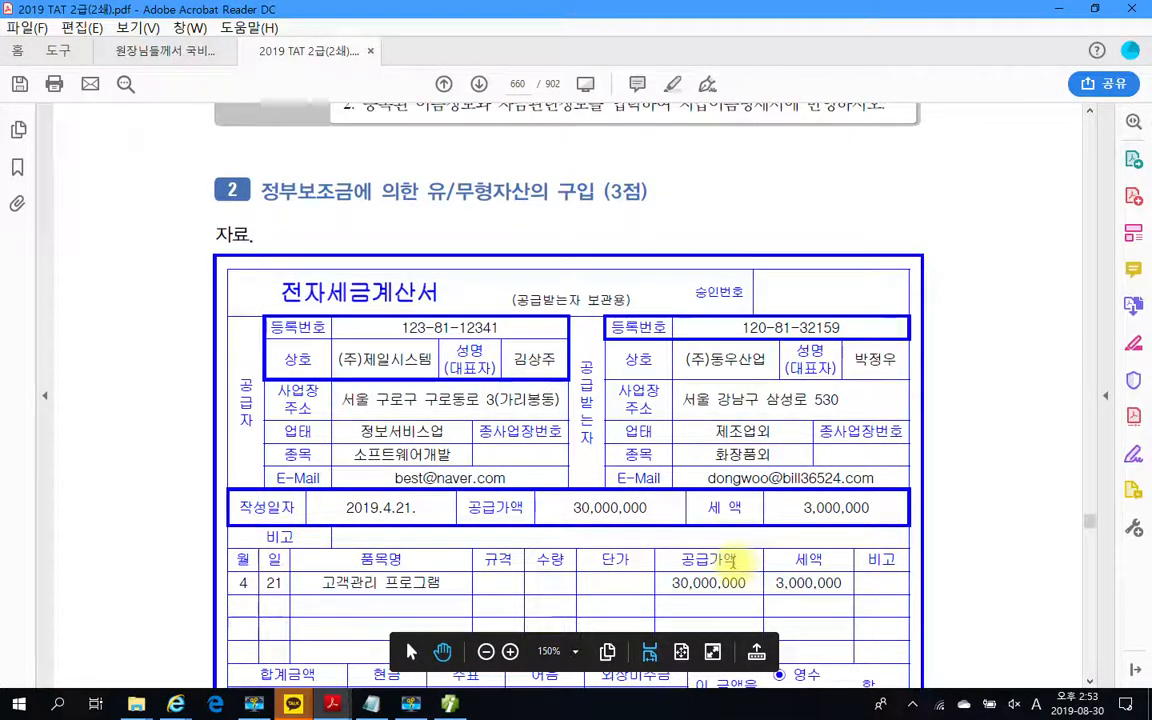
scroll(730, 562, down, 3)
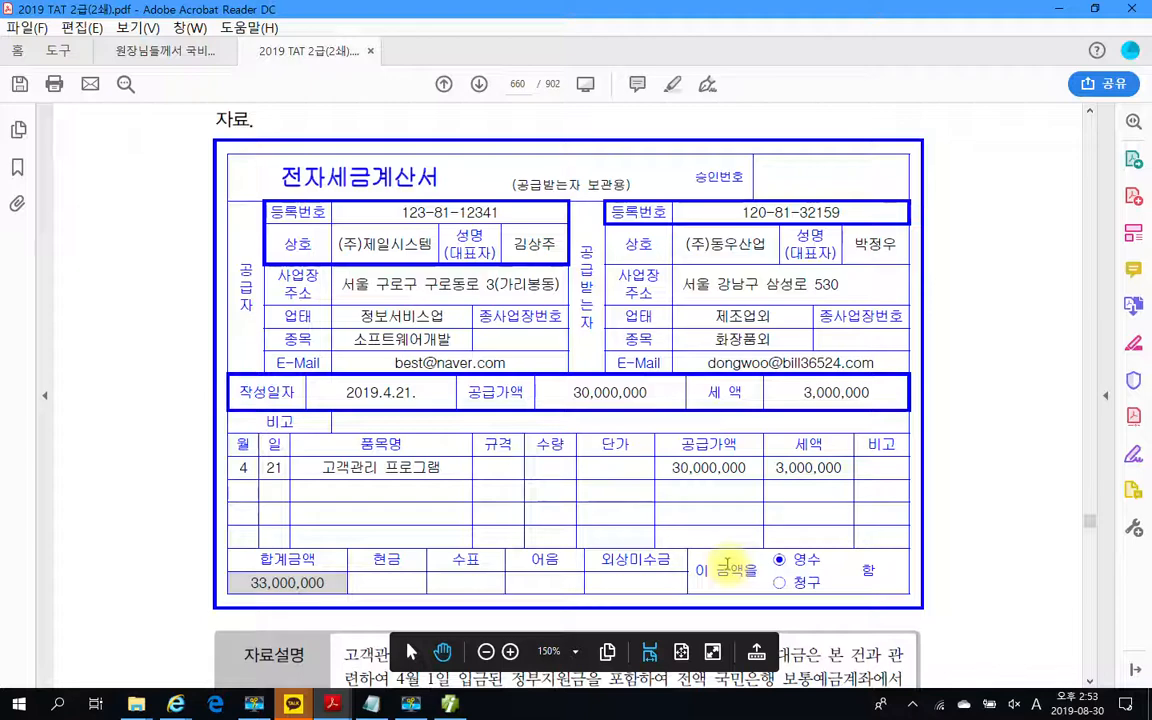
scroll(727, 565, up, 2)
scroll(709, 572, down, 2)
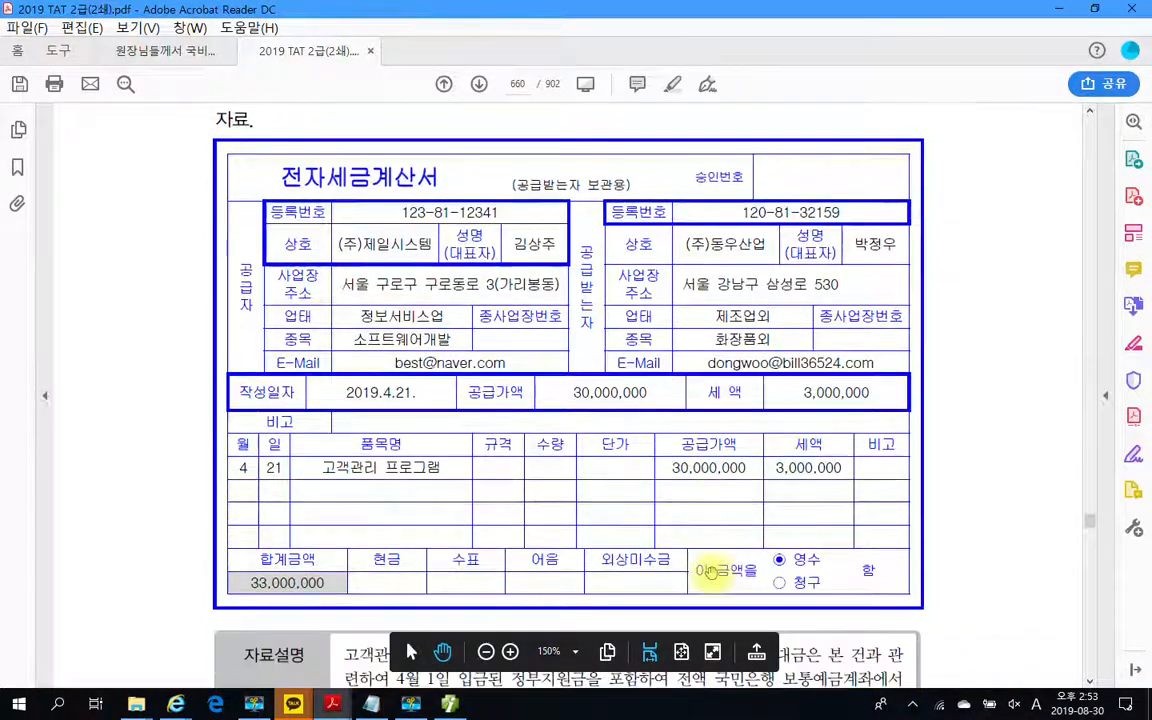
scroll(709, 572, down, 1)
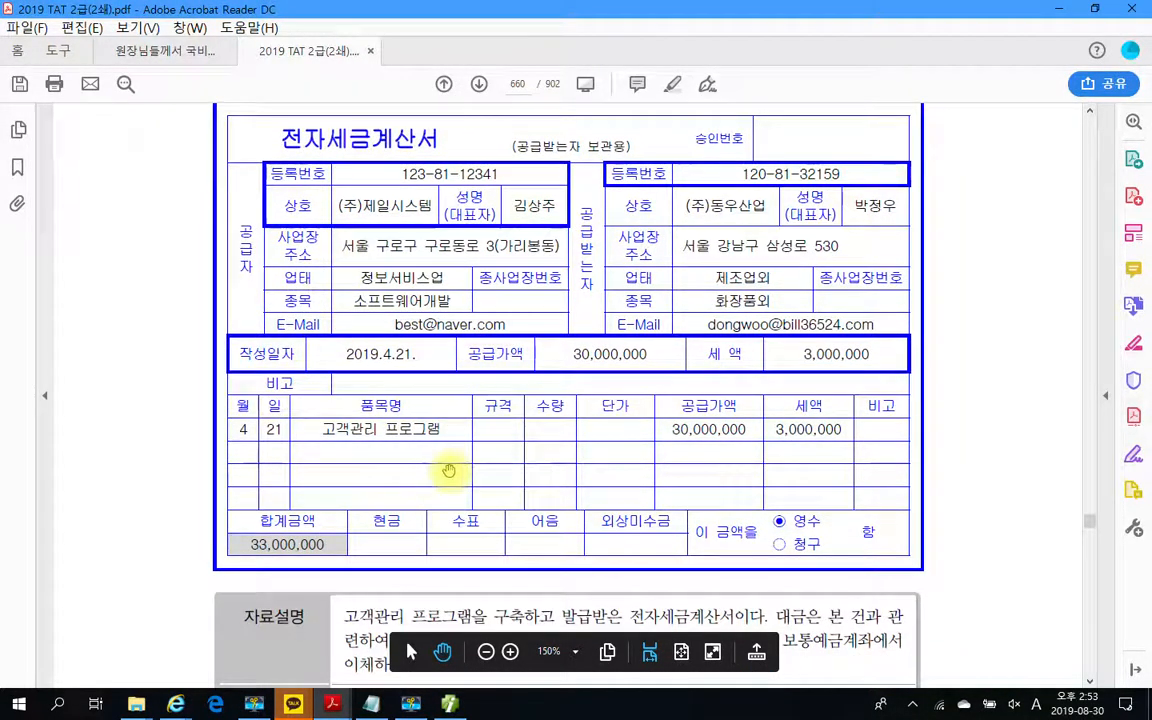
scroll(440, 470, up, 1)
scroll(440, 495, down, 2)
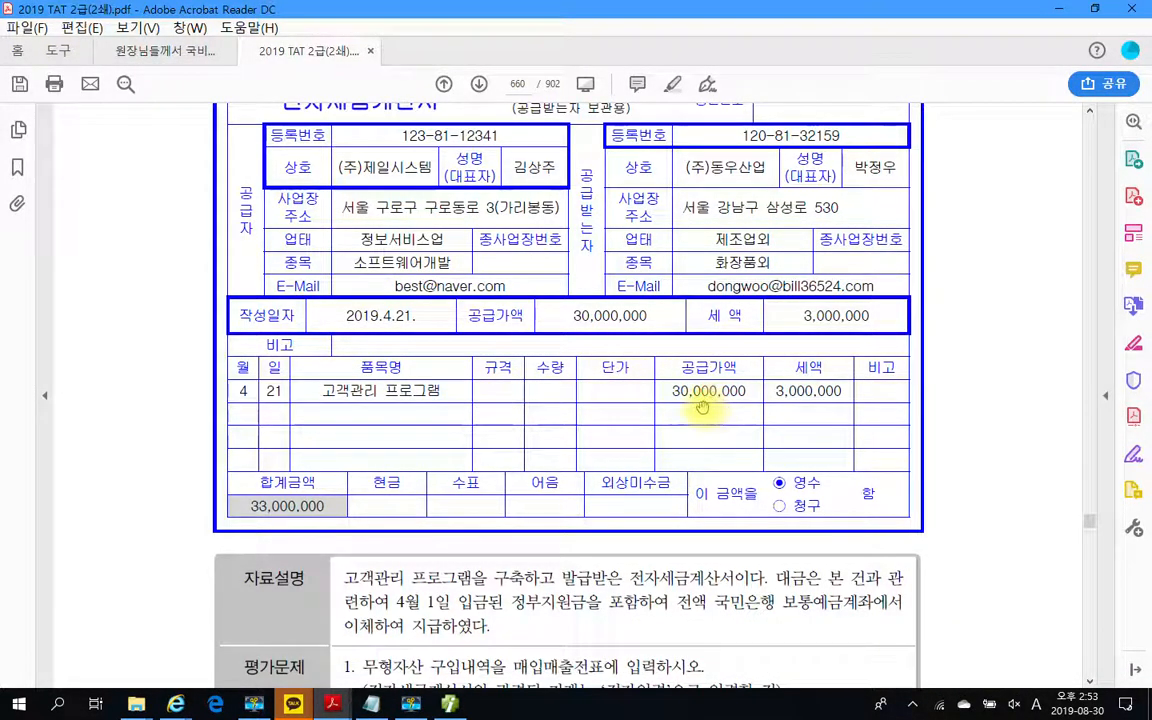
scroll(652, 483, down, 6)
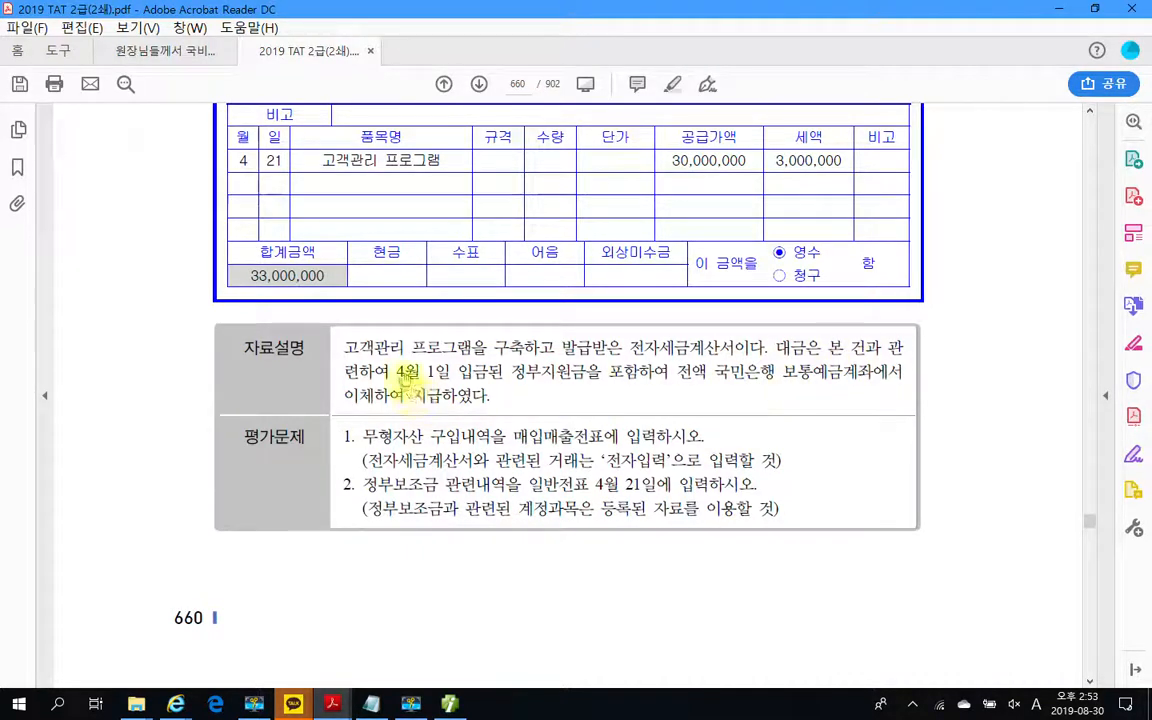
- Highlight the phrase "4월 1일 입금된" in question 2's 자료설명
drag(397, 371, 490, 374)
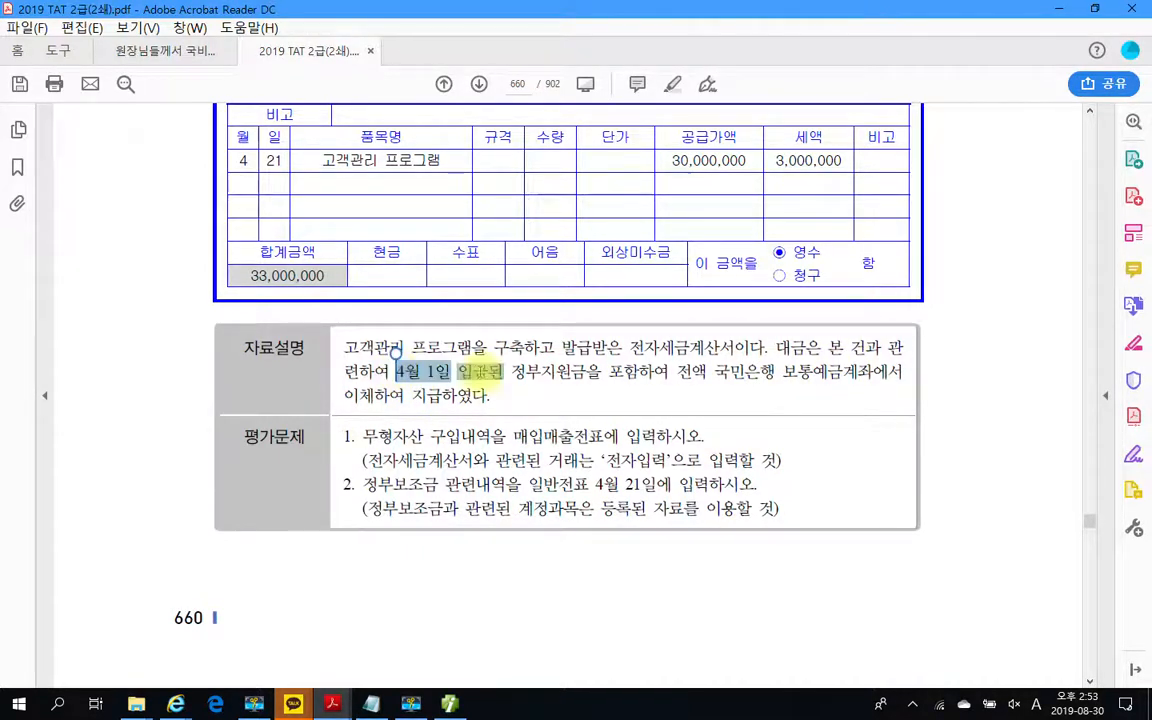
right_click(450, 342)
click(470, 362)
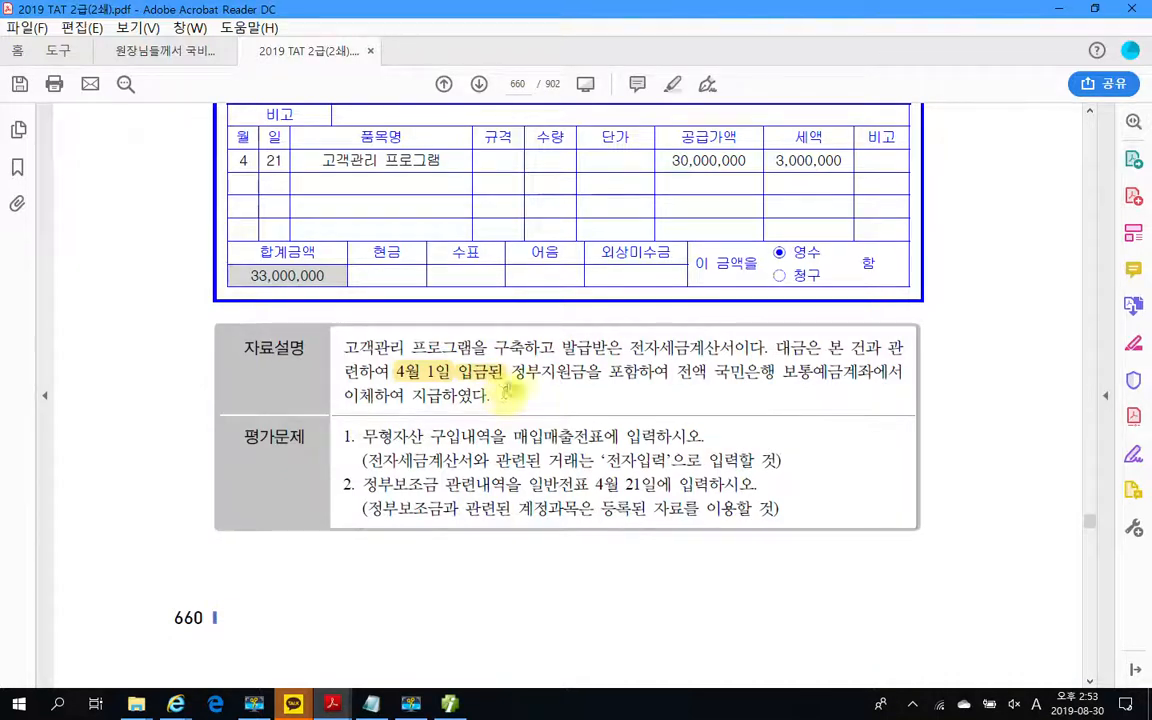
- Read question 2's 평가문제 for the required 매입매출전표 and 일반전표 entries and the rule on 정부보조금 accounts
scroll(370, 450, down, 1)
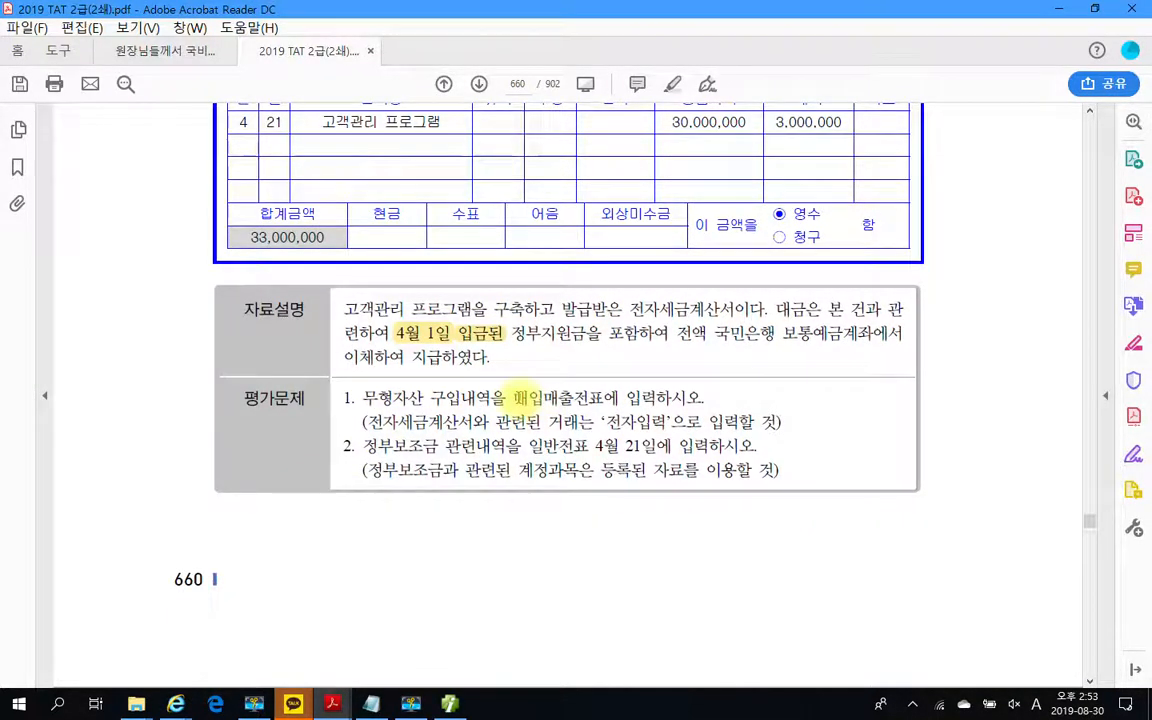
drag(527, 397, 705, 397)
click(517, 421)
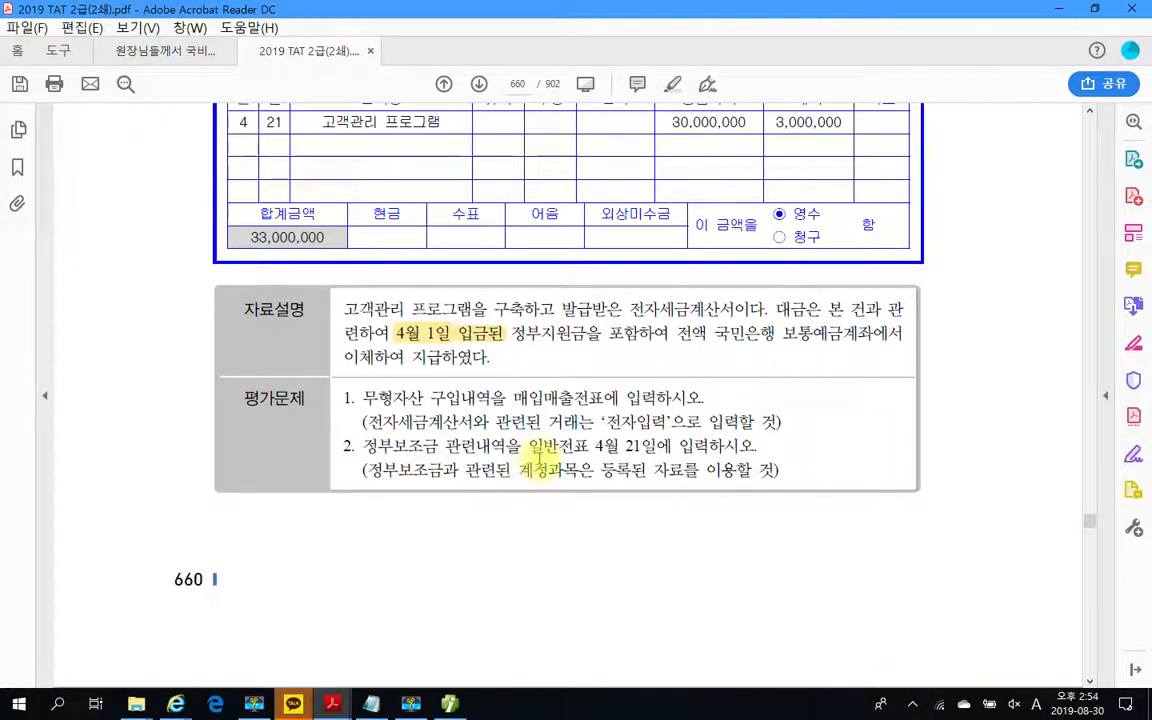
drag(590, 446, 642, 446)
click(615, 468)
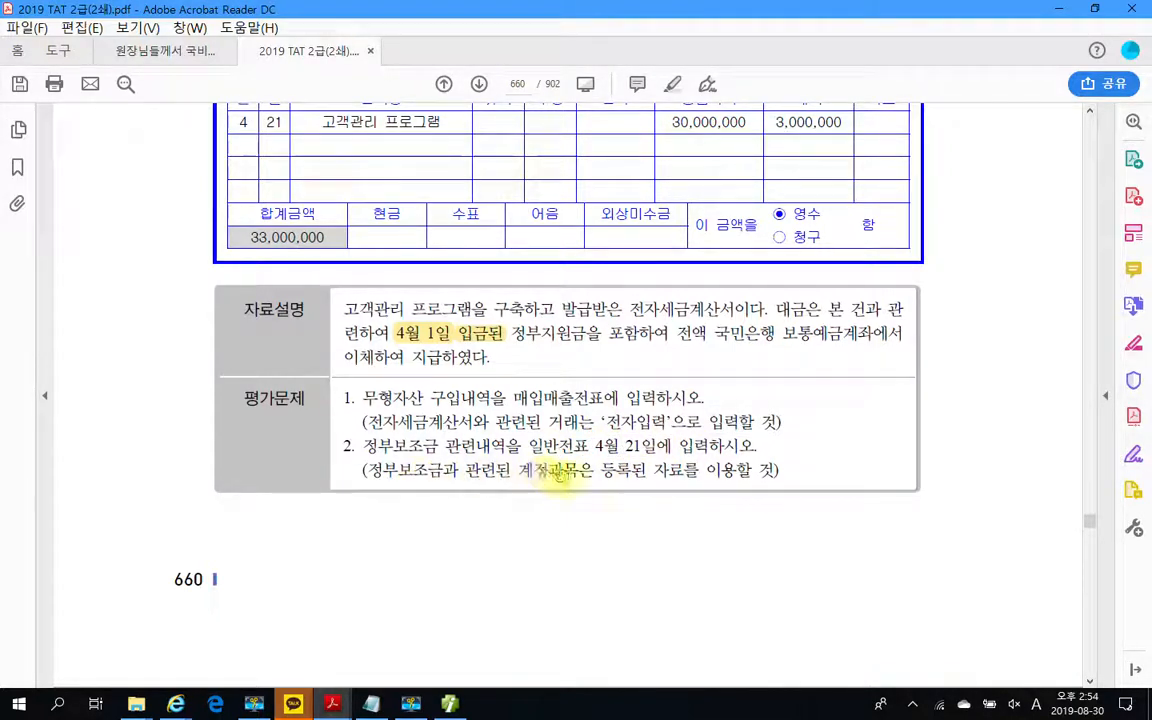
drag(600, 470, 750, 470)
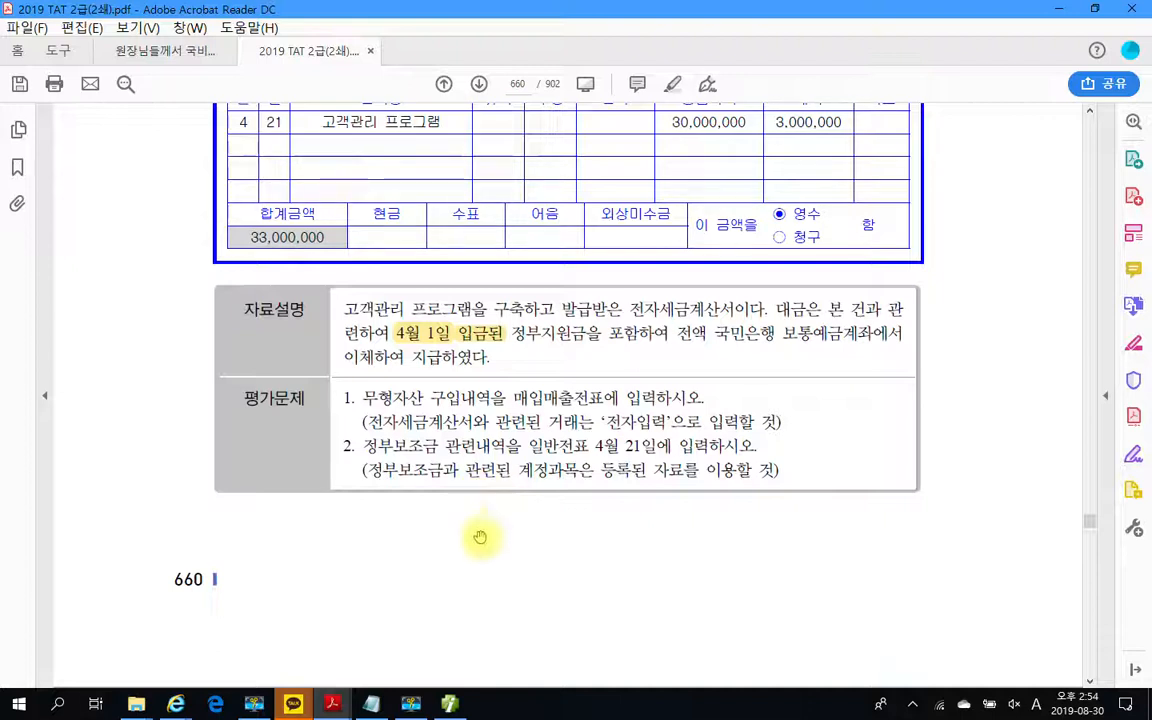
scroll(478, 530, up, 2)
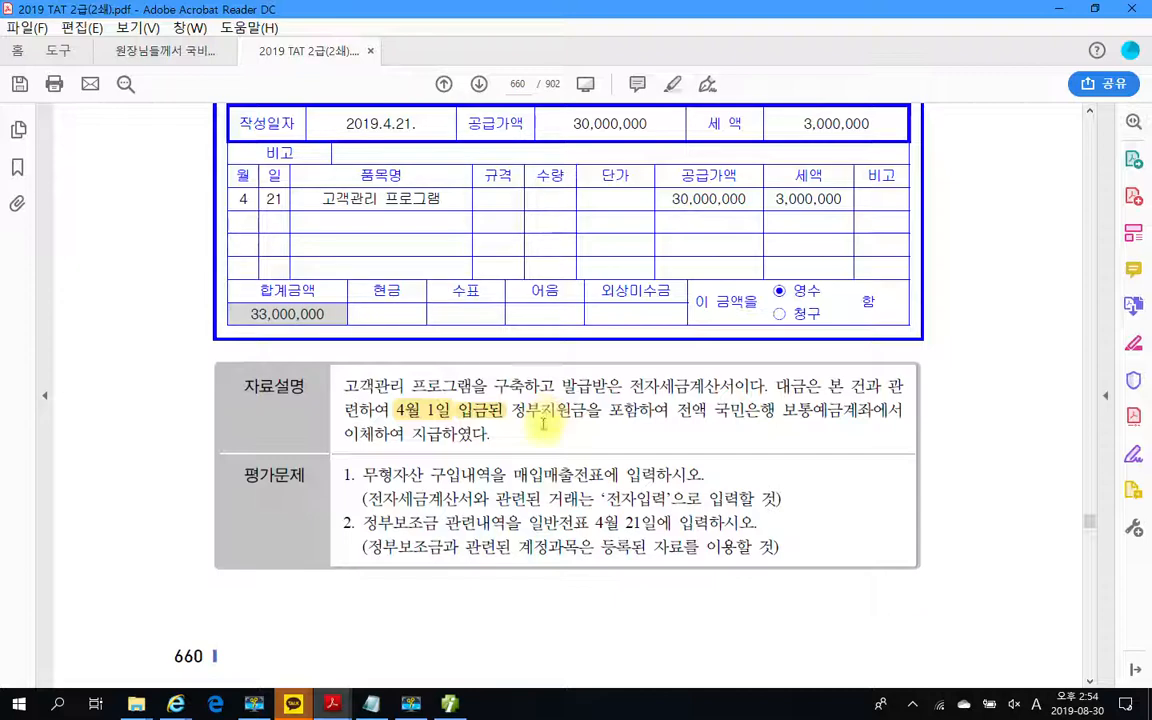
scroll(490, 395, up, 1)
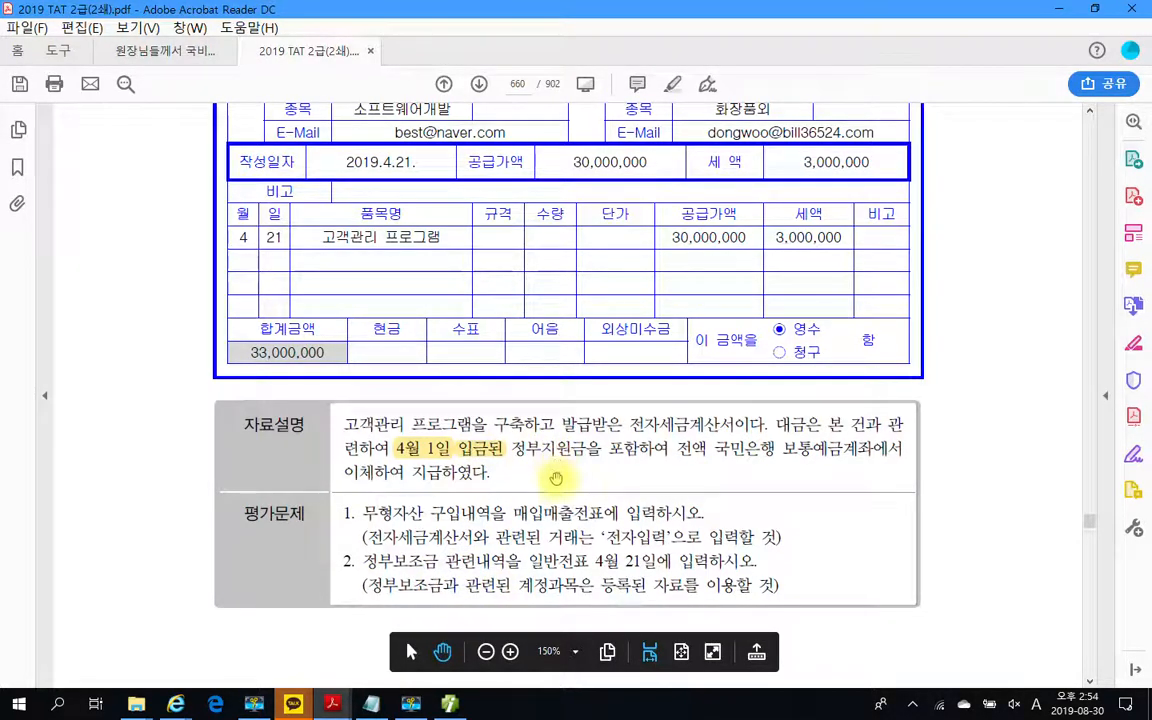
scroll(556, 478, up, 2)
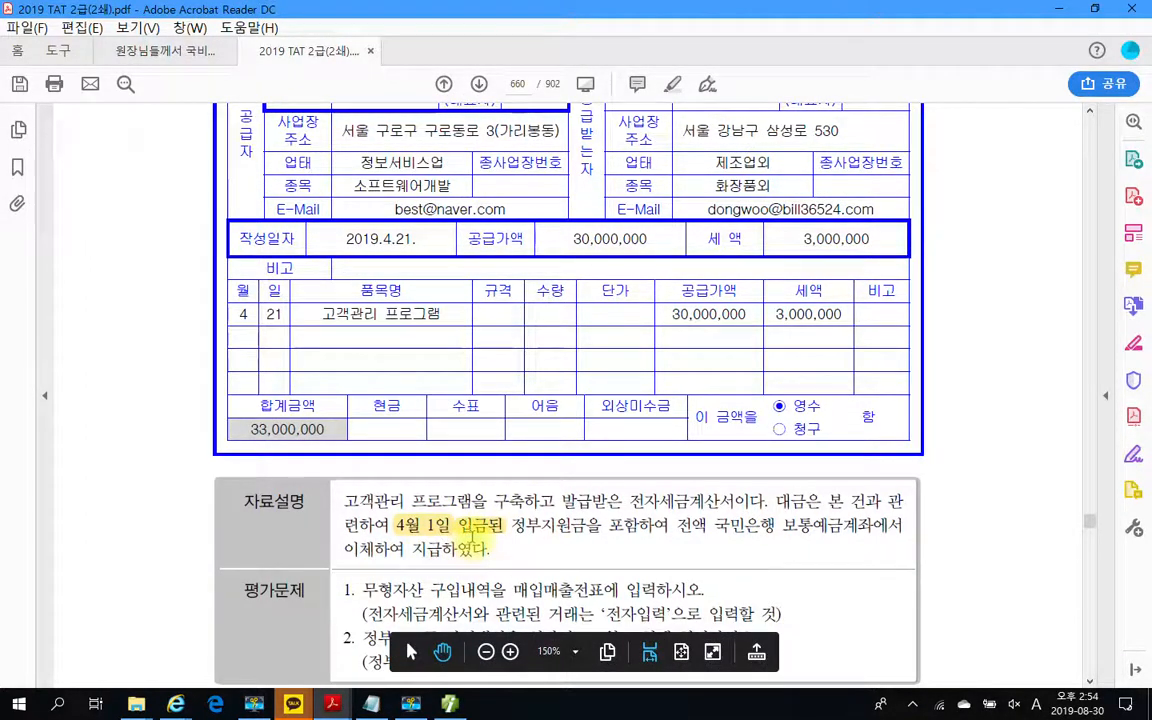
- Return to Smart A and look up the April 1 일반전표 to examine its 보통예금 and 정부보조금 lines
key(alt+Tab)
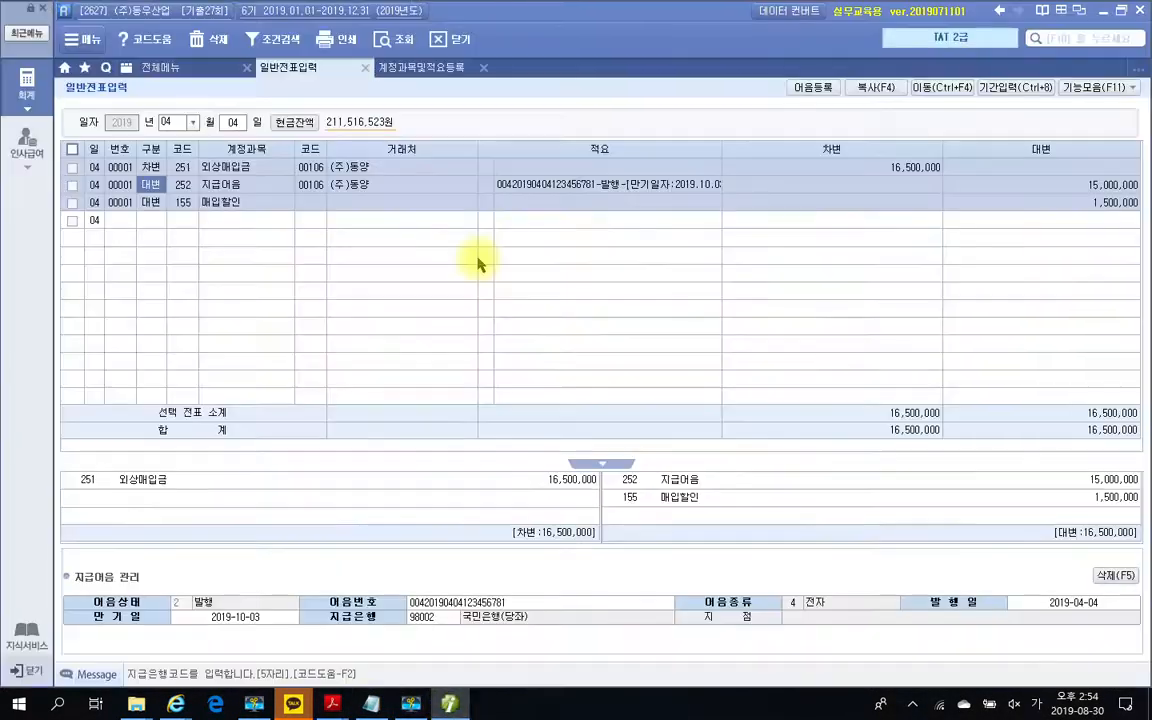
click(231, 124)
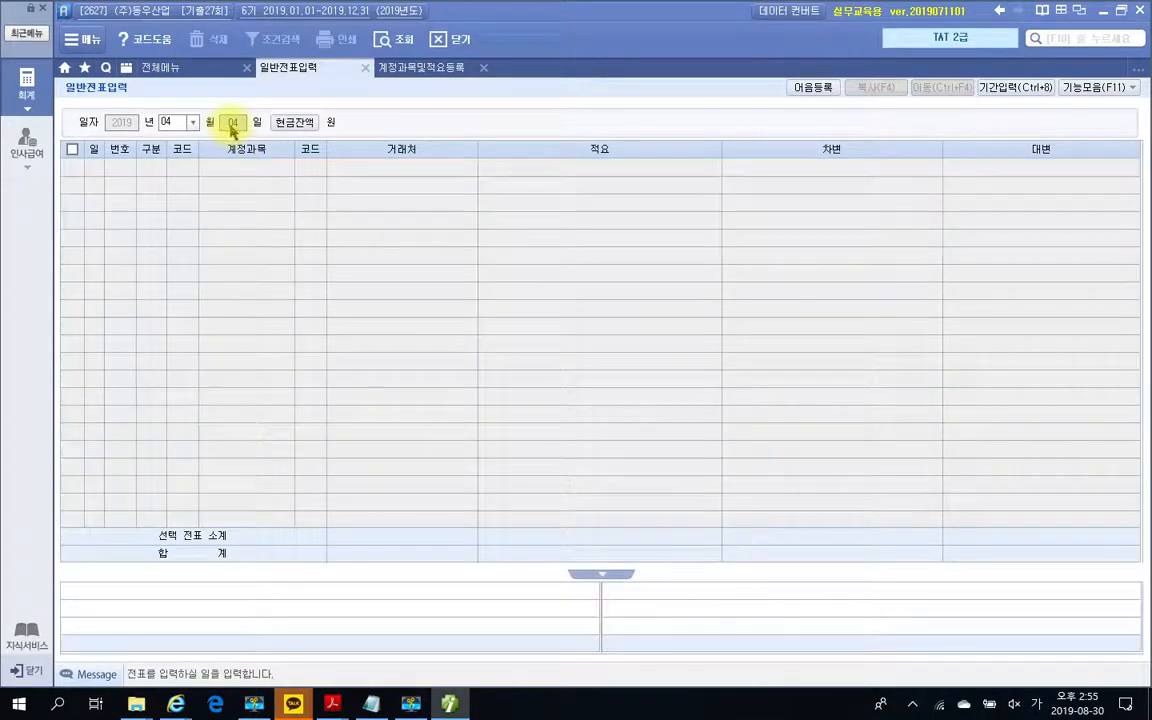
text(1)
key(Return)
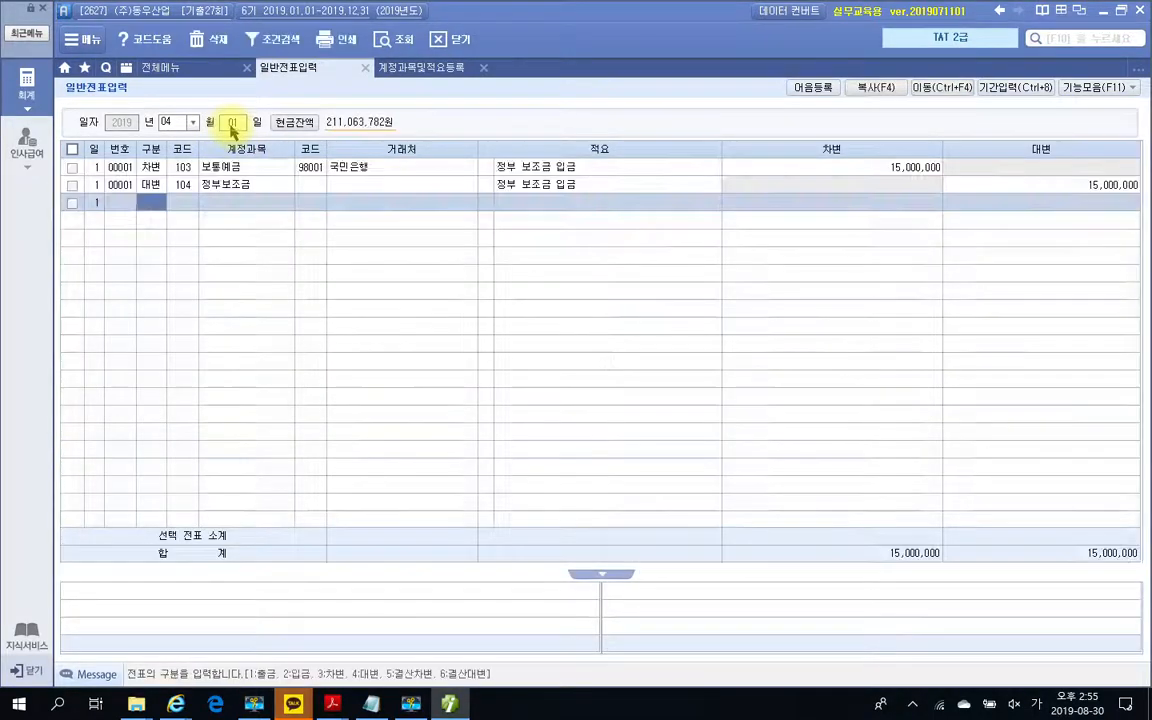
click(152, 172)
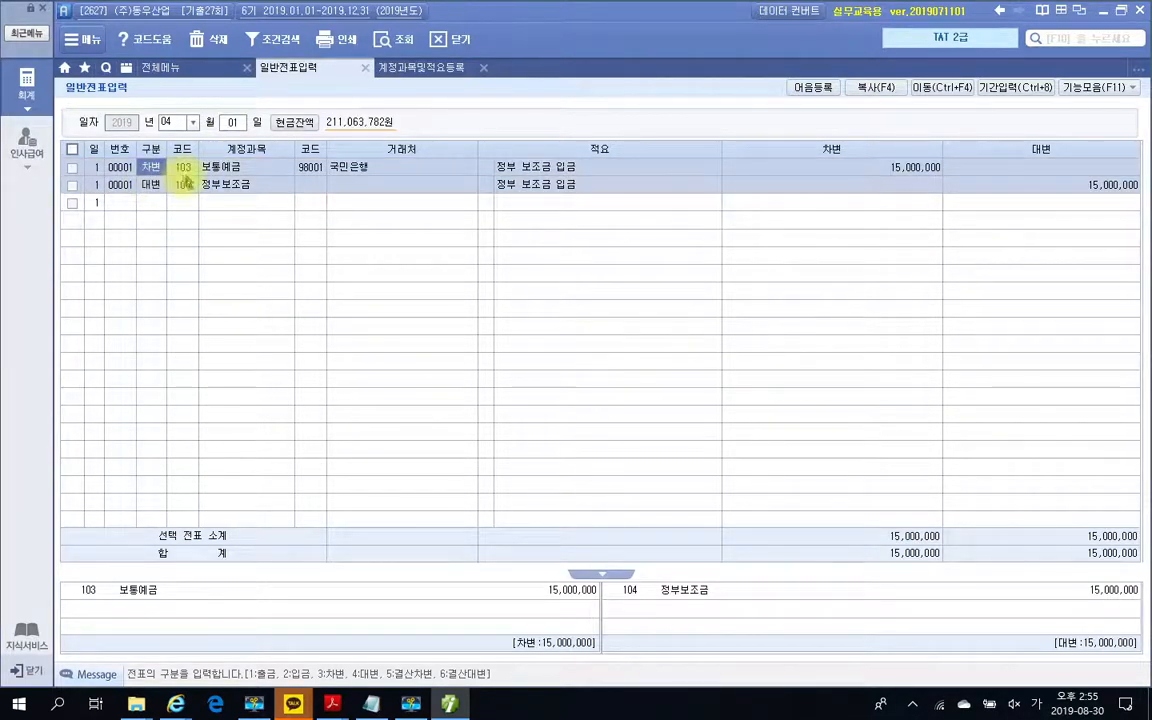
key(Down)
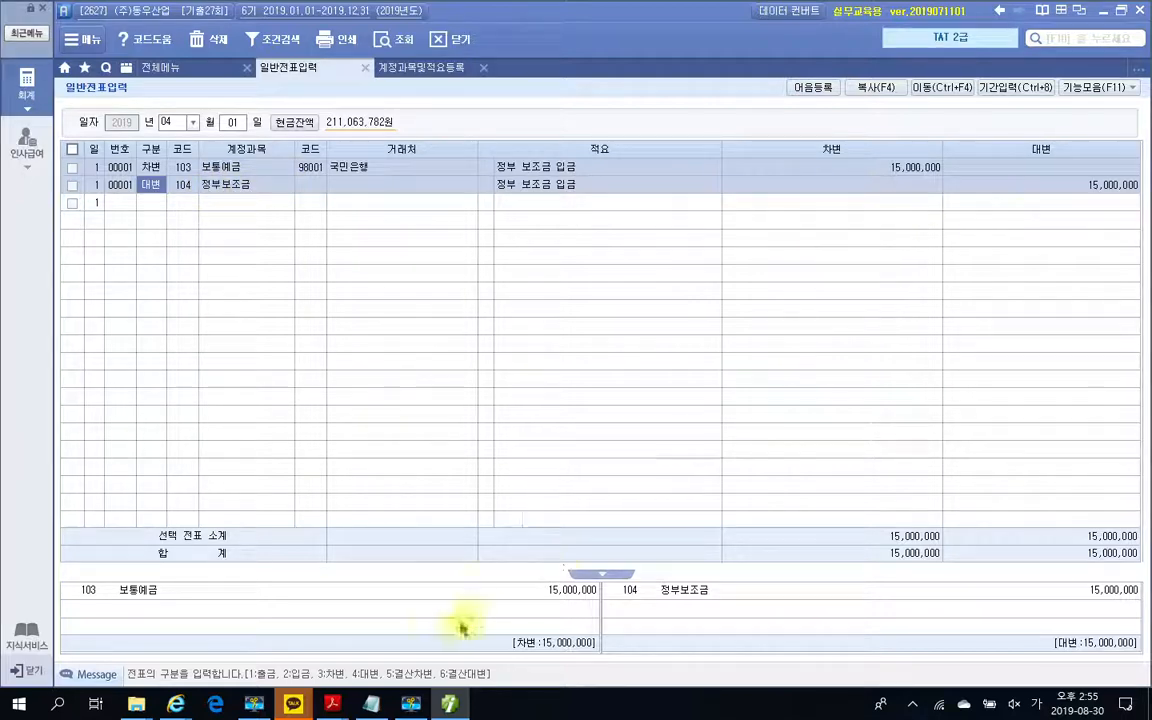
- Switch back to the exam PDF and recheck question 2's tax invoice against its 자료설명 and 평가문제
click(449, 705)
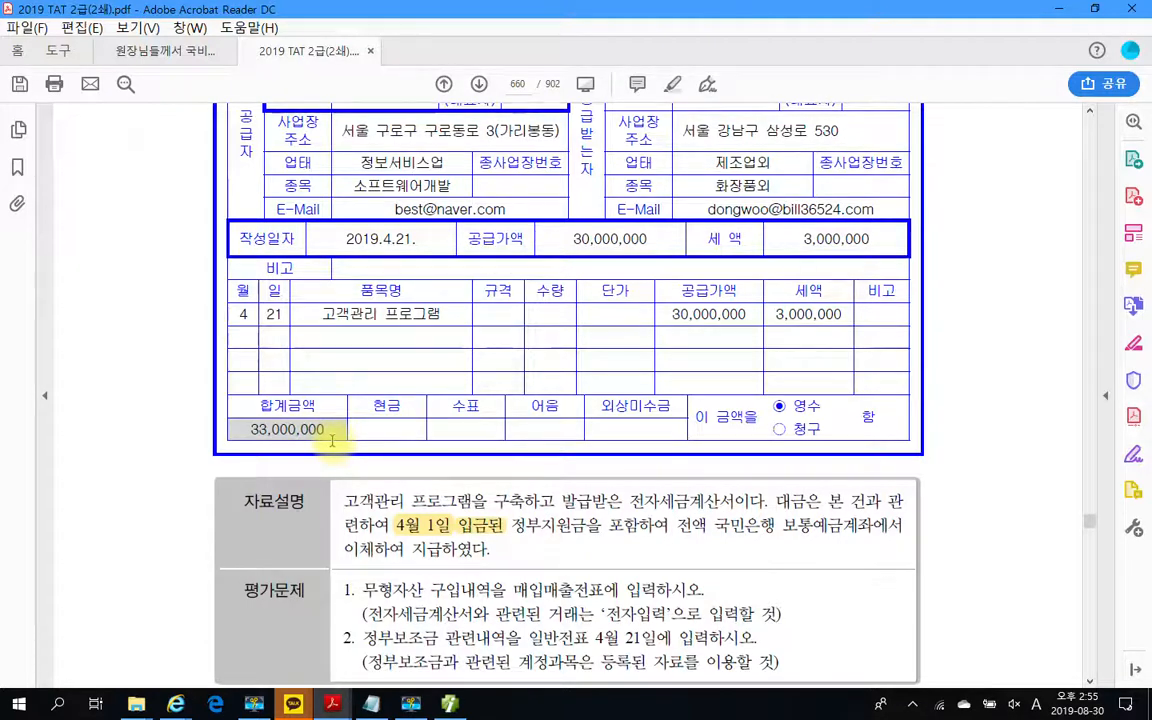
scroll(525, 537, down, 1)
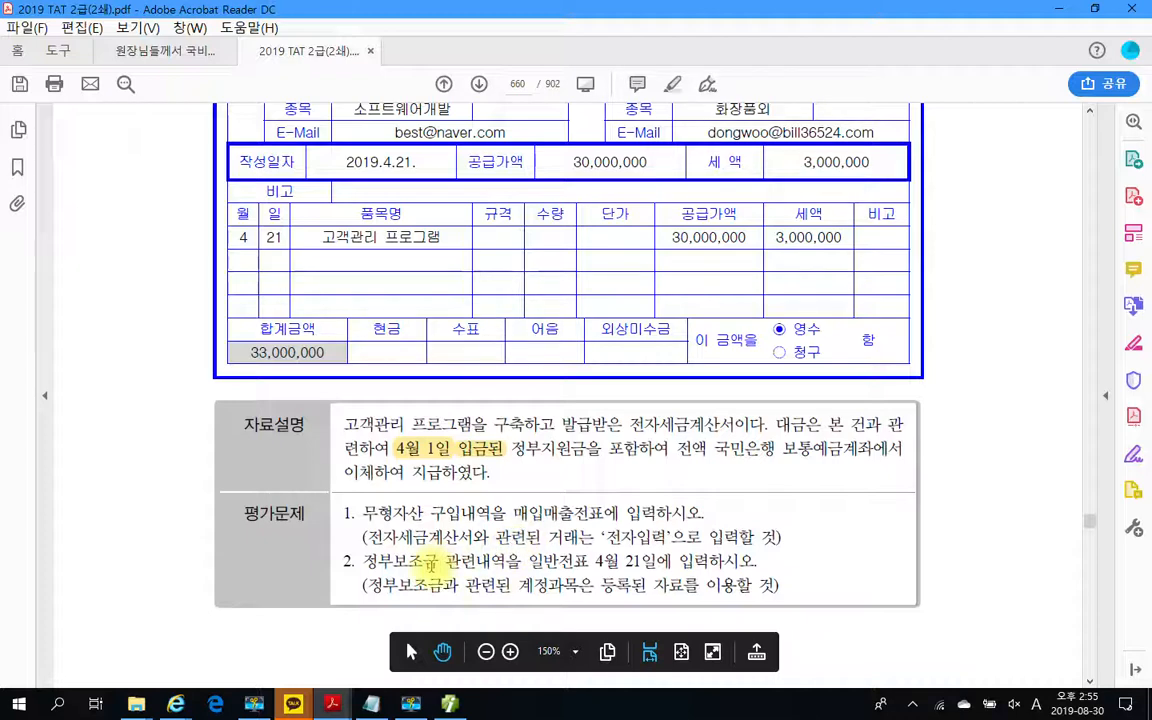
scroll(430, 560, up, 1)
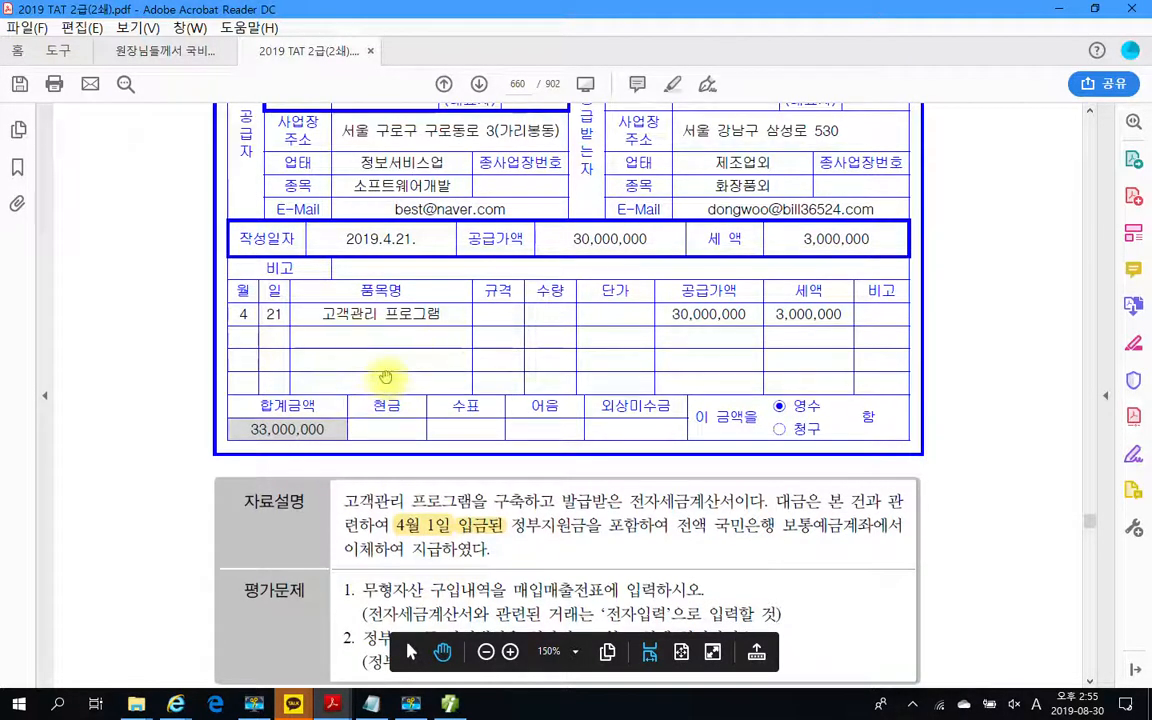
scroll(385, 377, up, 3)
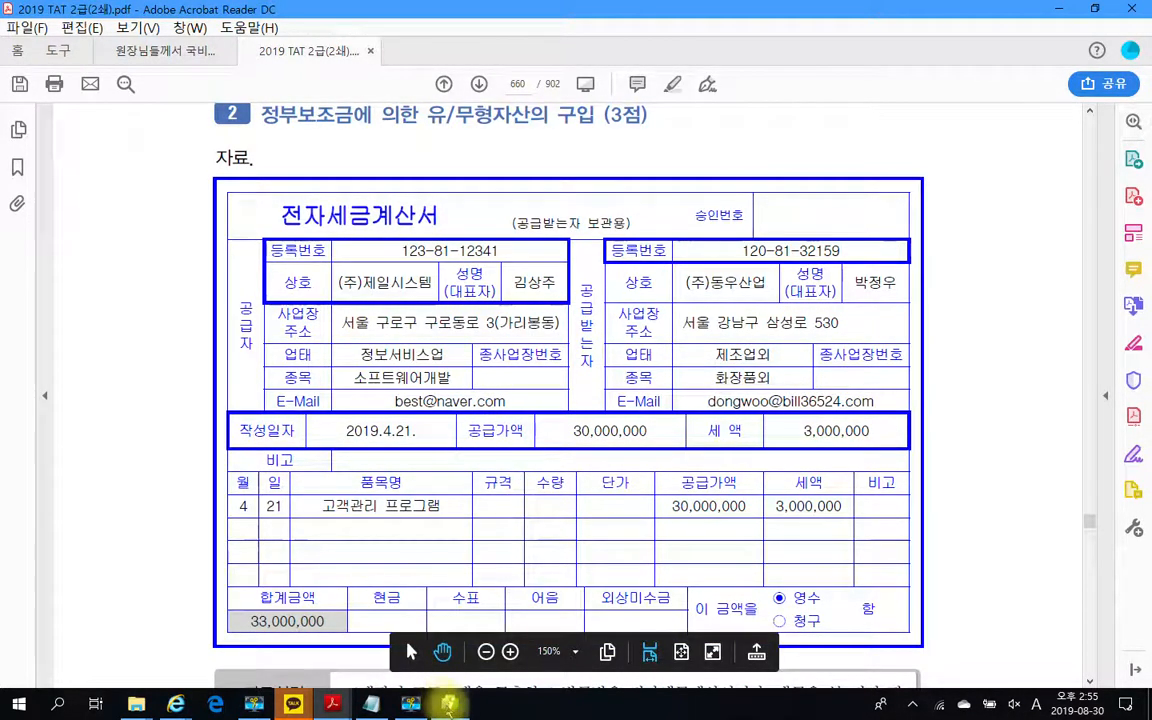
- Return to Smart A, open 매입매출전표입력 and set the voucher date to April 21
click(449, 705)
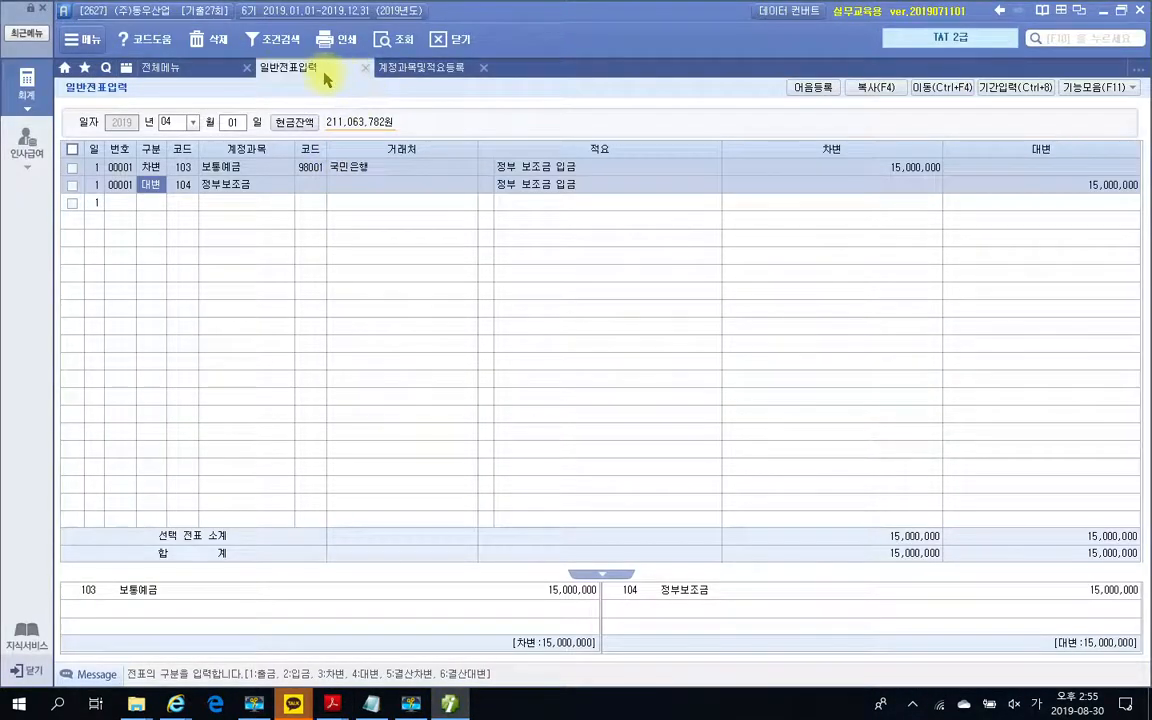
click(160, 67)
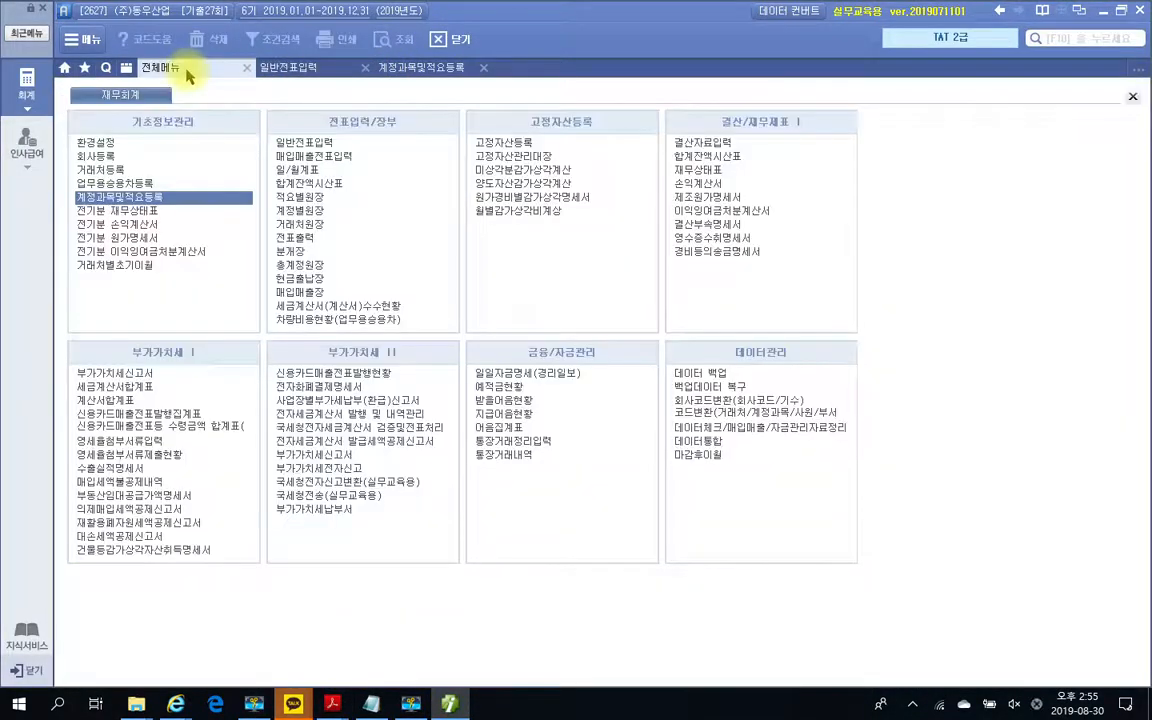
click(288, 160)
text(4)
key(Return)
text(21)
key(Return)
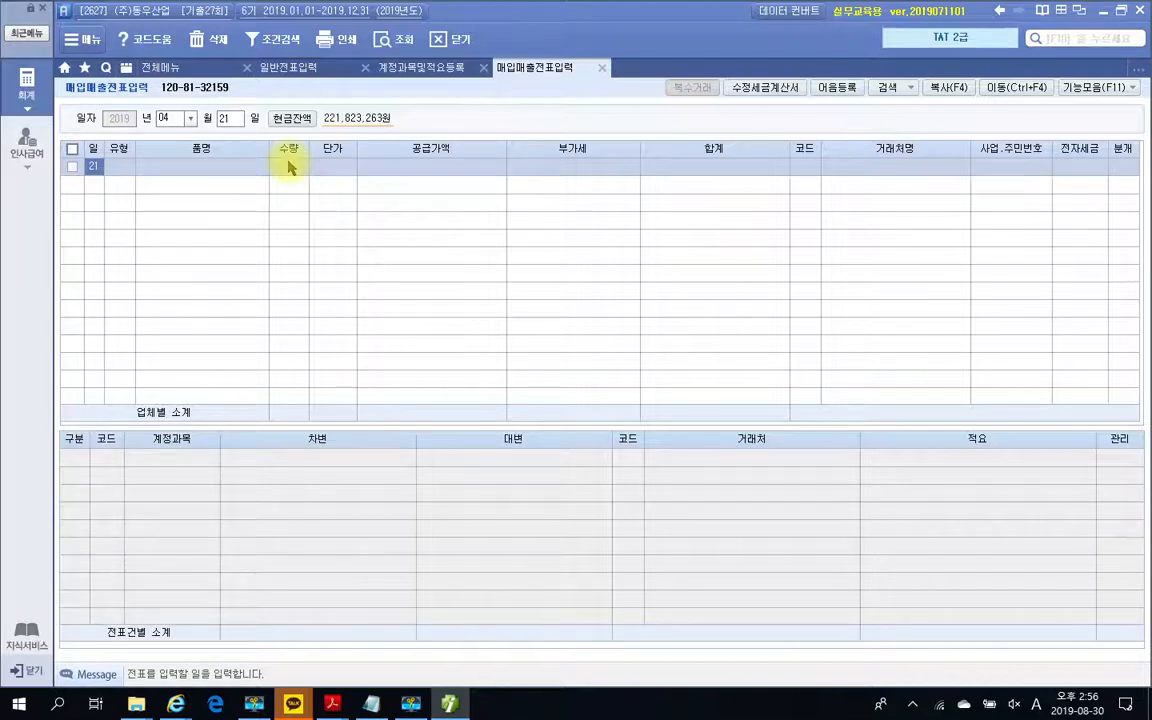
- Set the purchase line's 유형 to 51 과세, enter 고객관리 프로그램 as the 품명, and leave 수량 blank
key(Return)
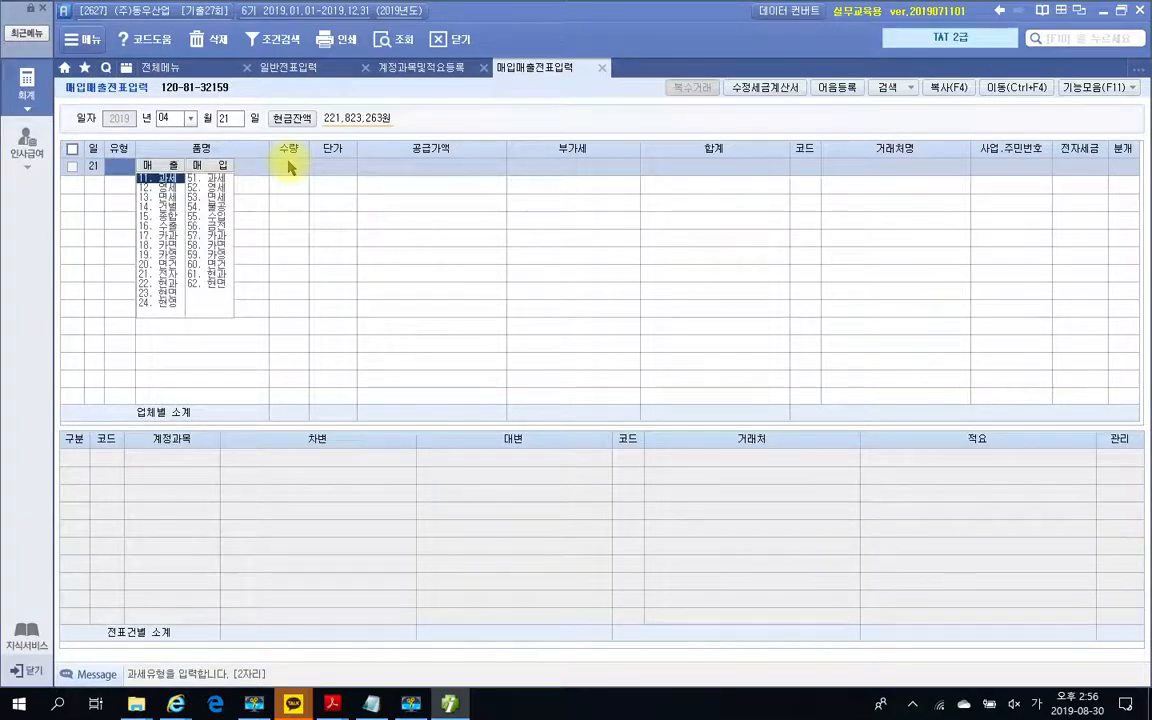
text(51)
key(Return)
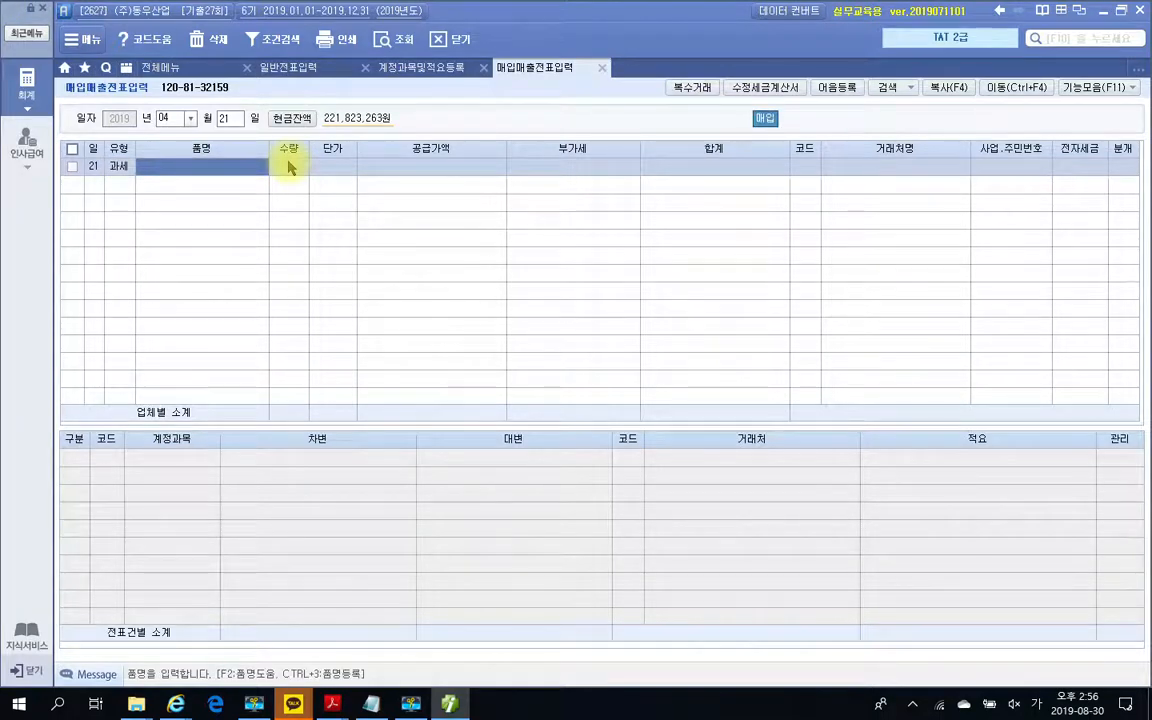
text(고)
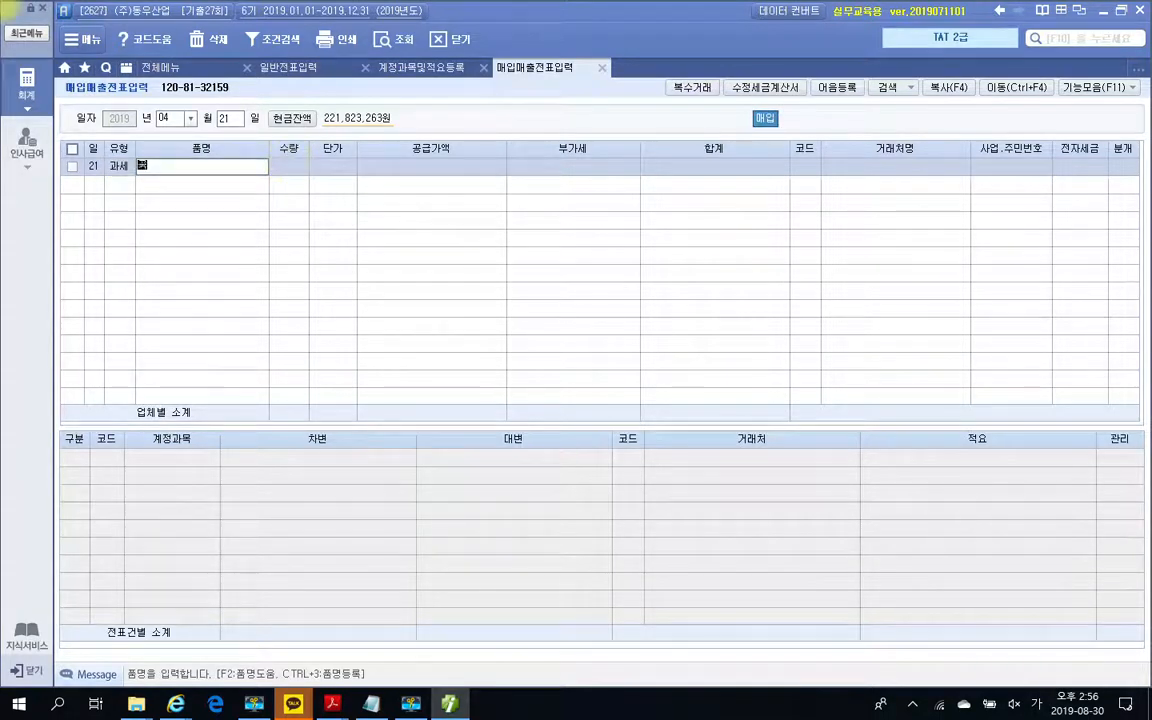
text(객관리 프로그램)
click(288, 167)
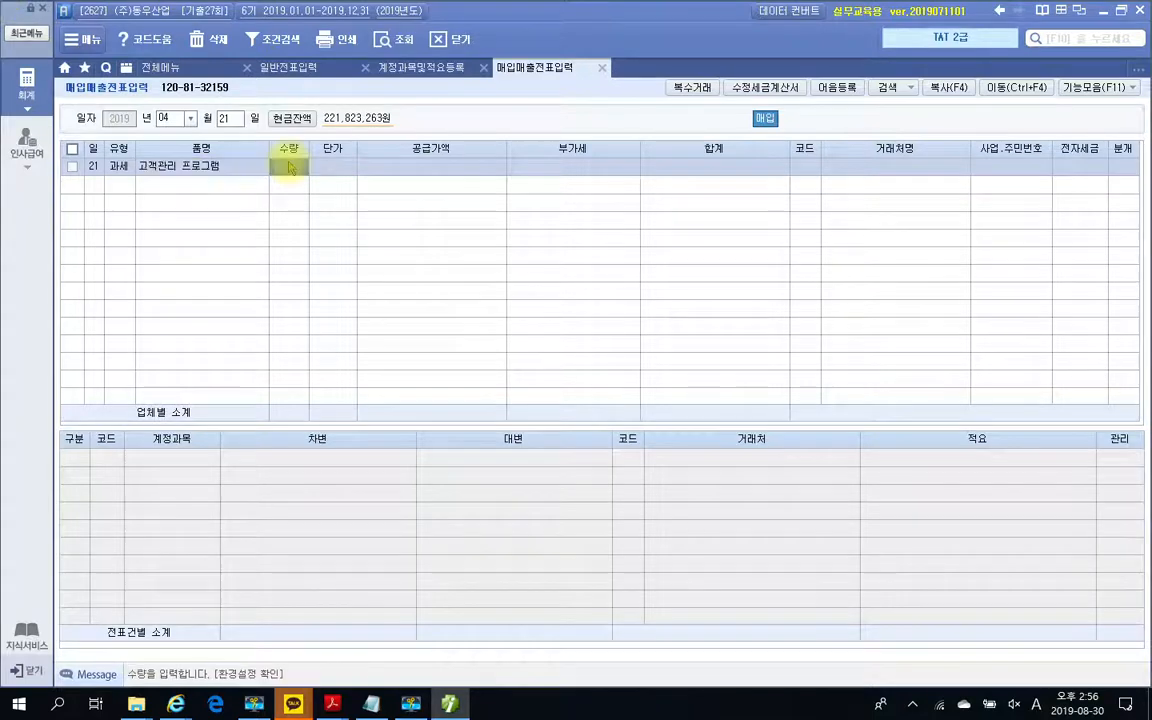
key(Return)
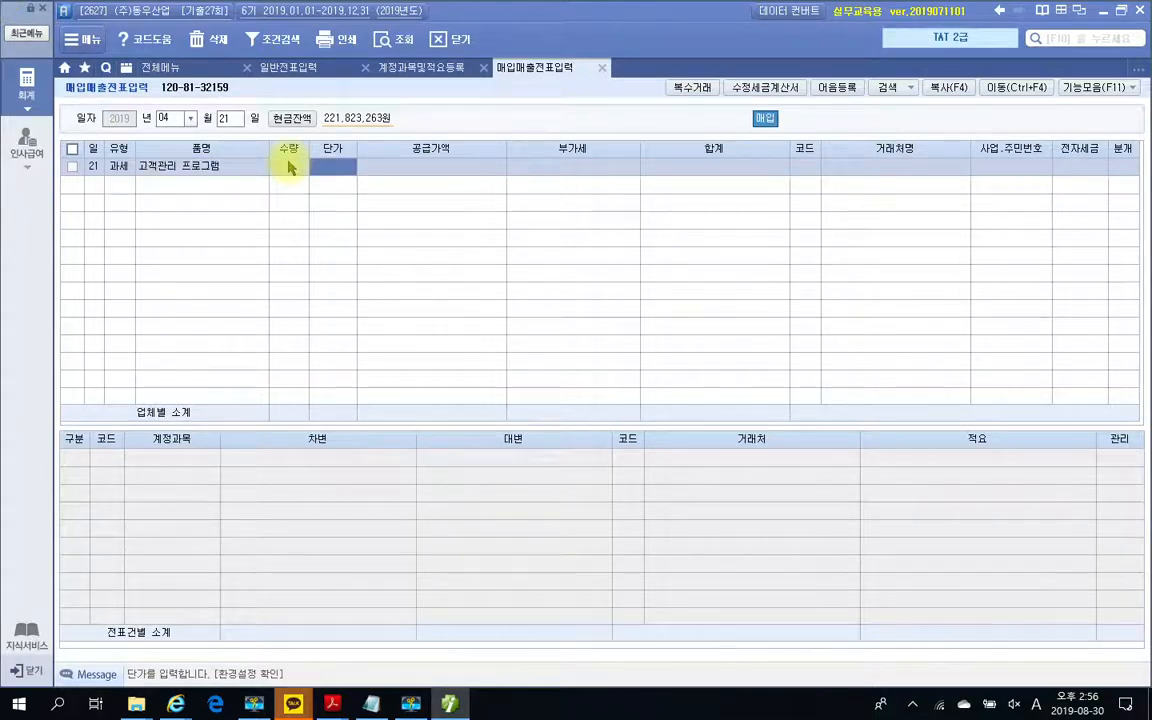
- Leave the purchase line's 단가 blank and enter 30,000,000 as its 공급가액
key(Return)
text(30000000)
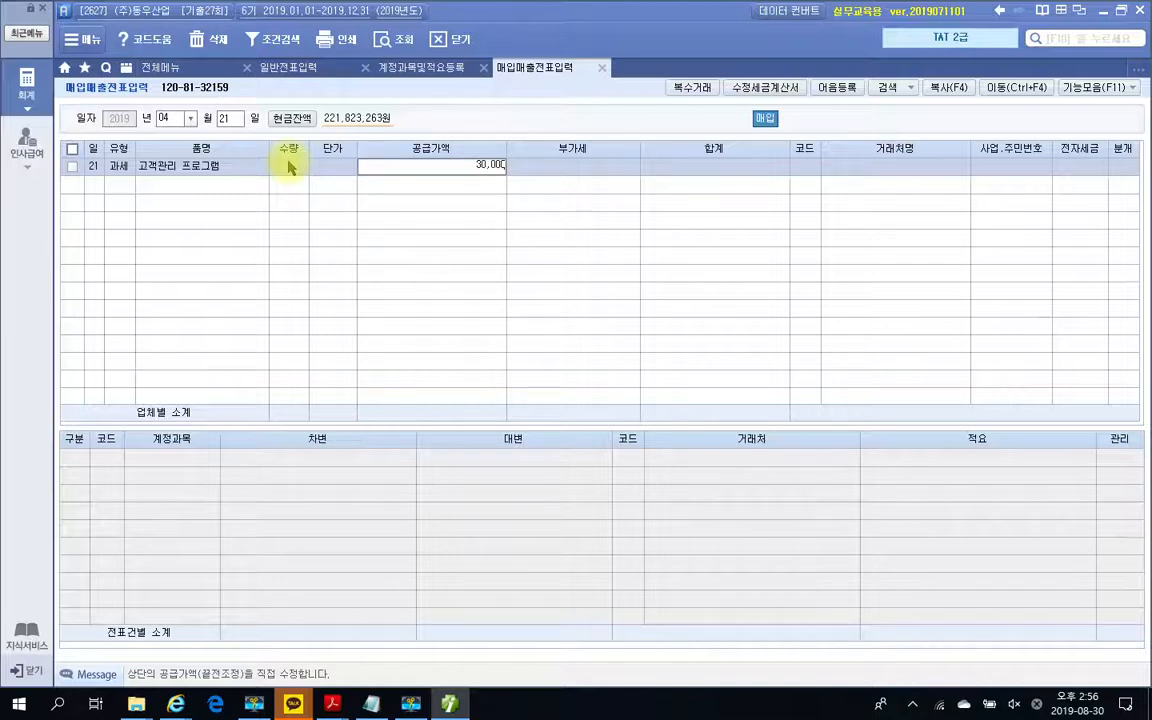
key(Return)
key(Return)
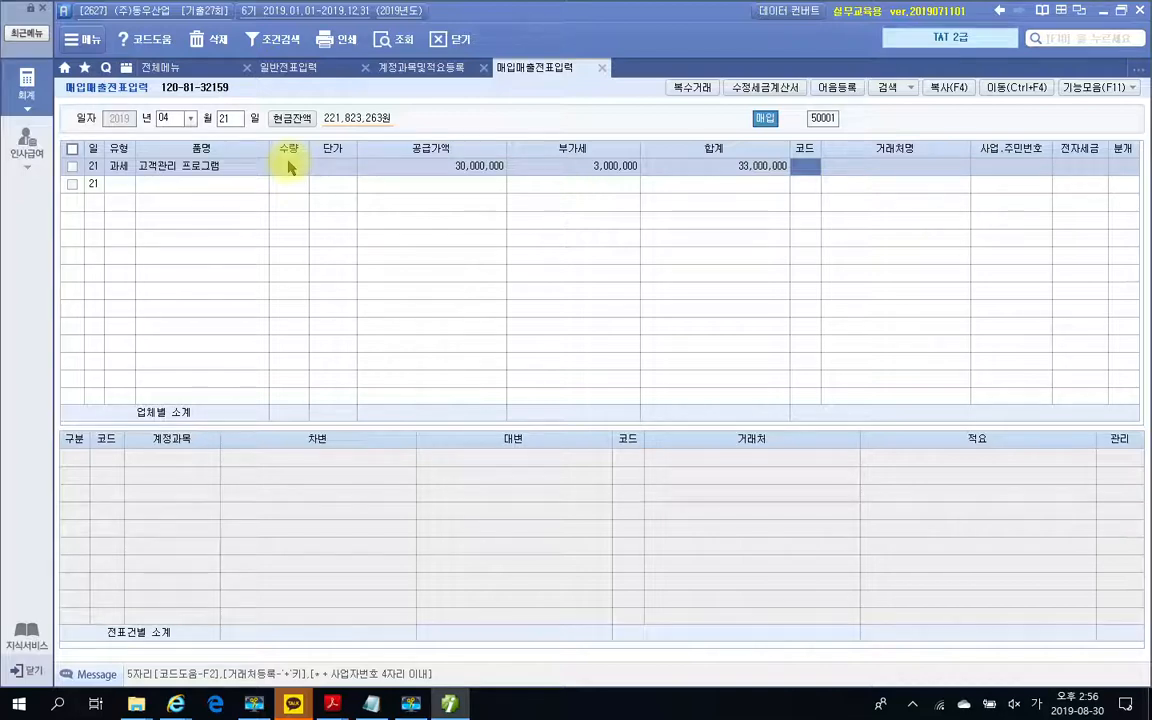
- Set the purchase line's 거래처 to (주)제일시스템 and its 전자세금 field to 전자입력
text(ㅈ)
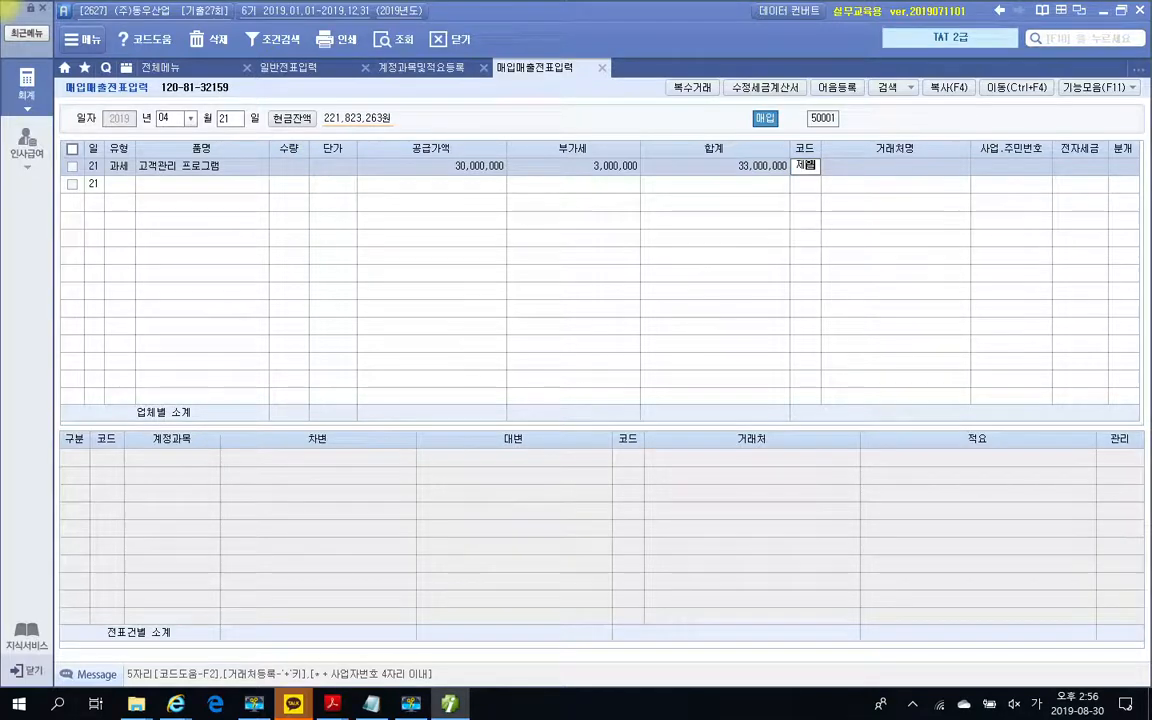
key(Return)
key(Return)
text(1)
key(Return)
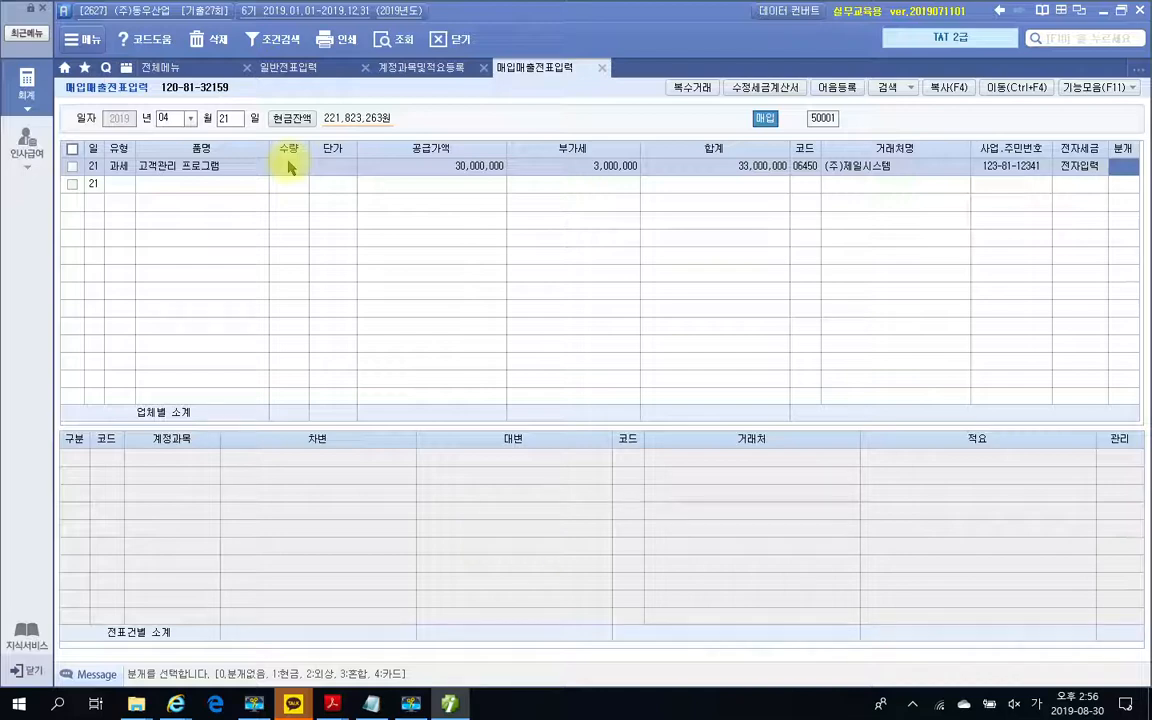
- Set the 분개 type to 3 혼합 and change the 원재료 debit account to 240 소프트웨어
text(3)
key(Return)
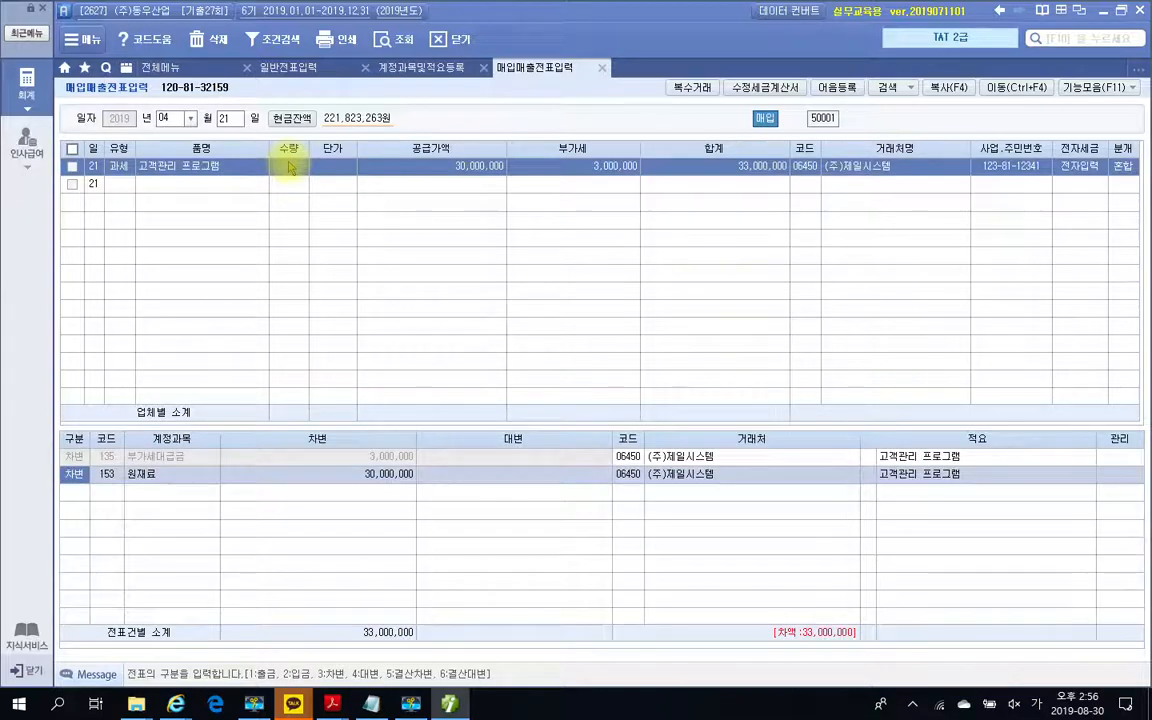
key(Return)
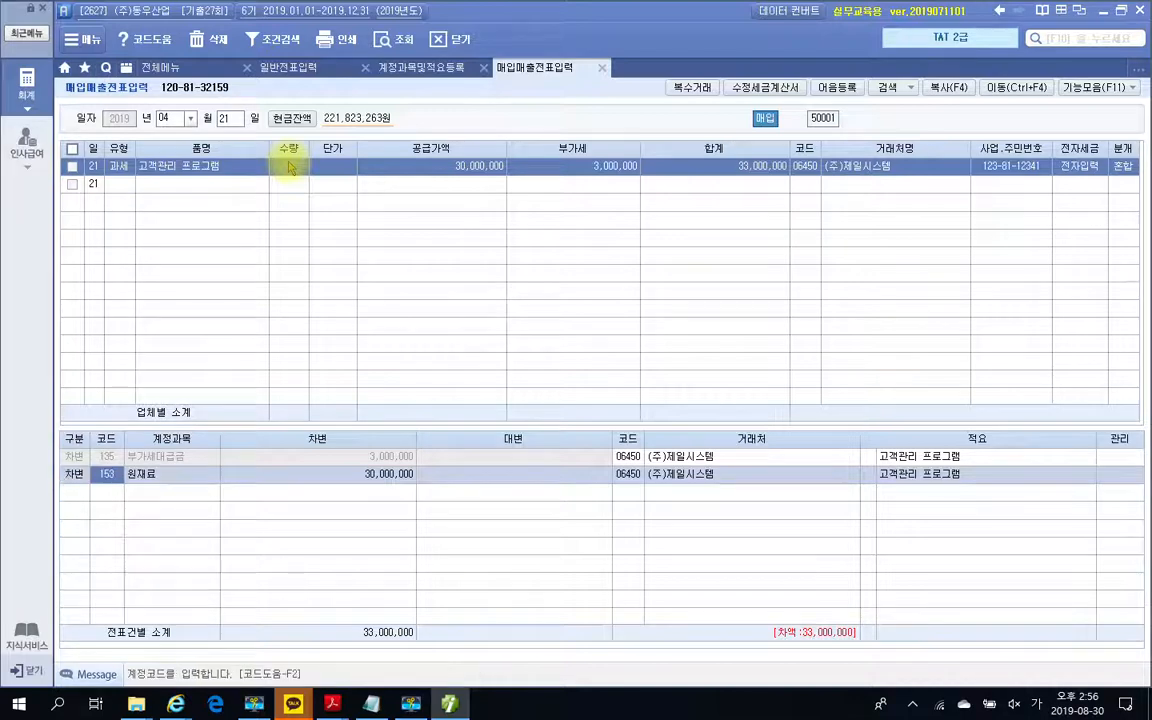
text(소프)
key(Return)
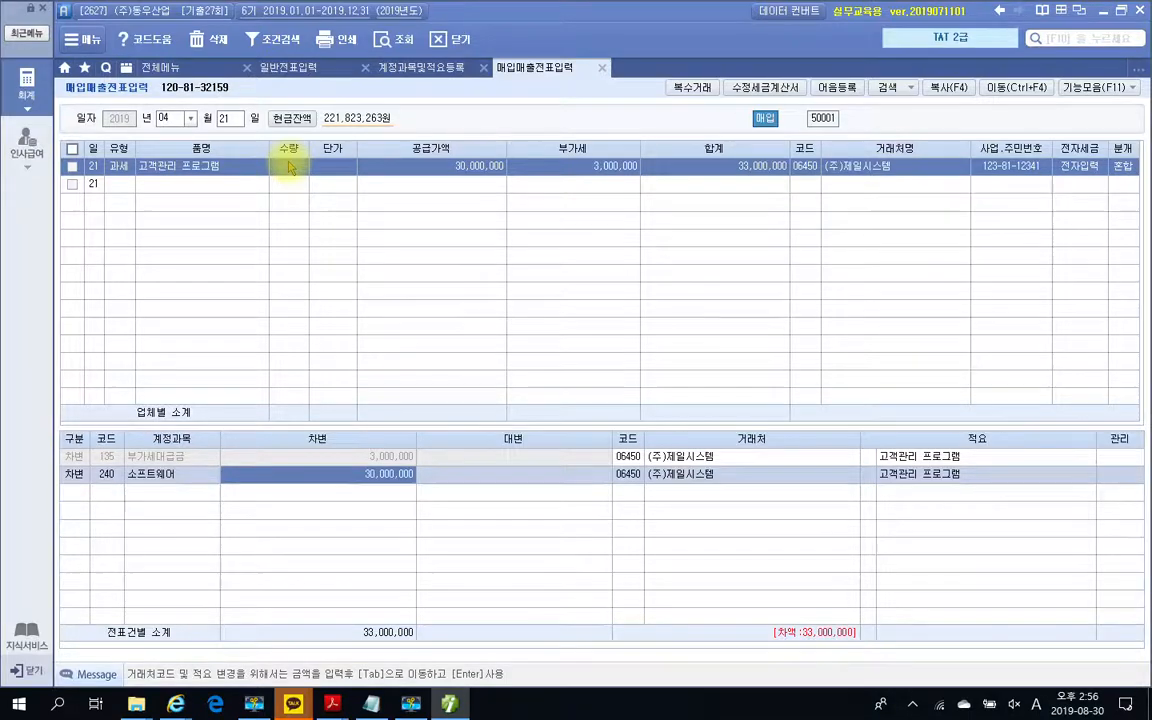
key(Return)
- Add a 대변 line for 103 보통예금 of 33,000,000 with 98001 국민은행 as its 거래처
text(4)
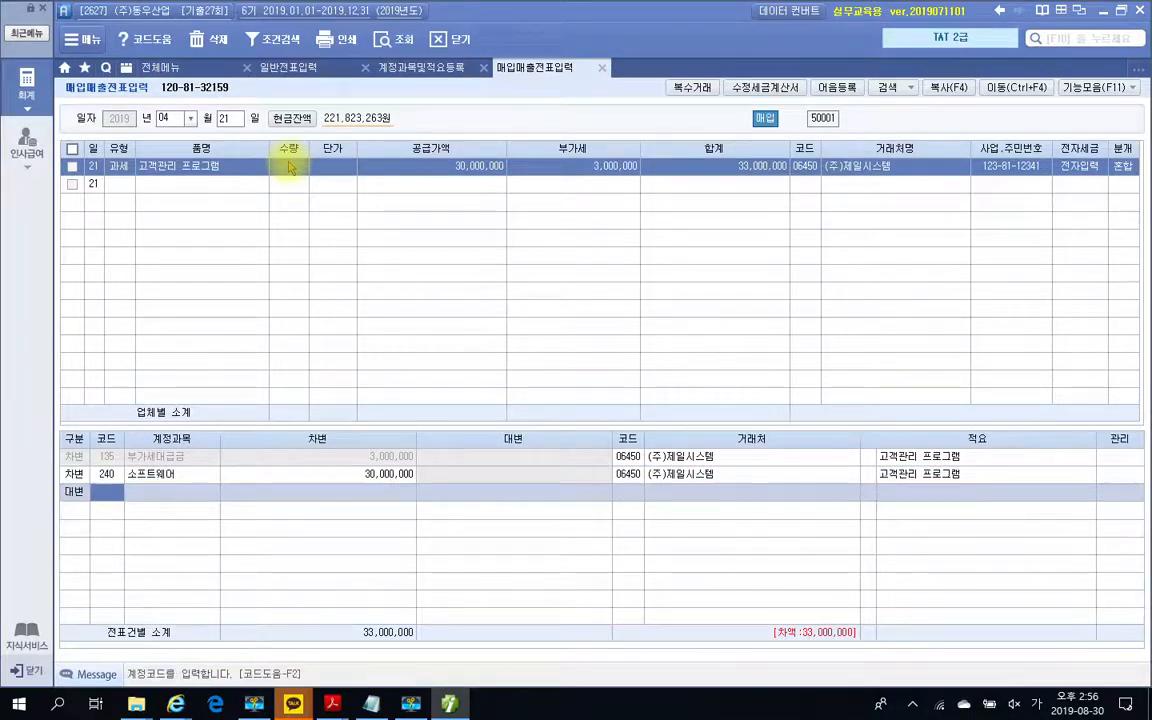
text(103)
key(Return)
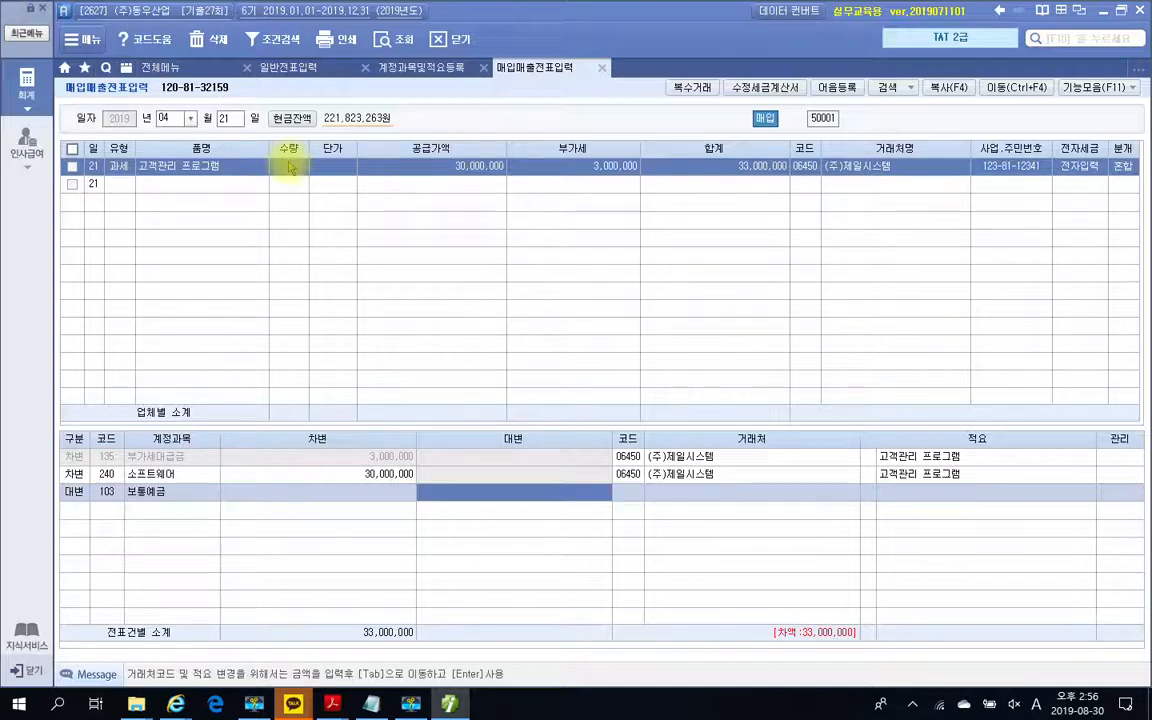
text(33)
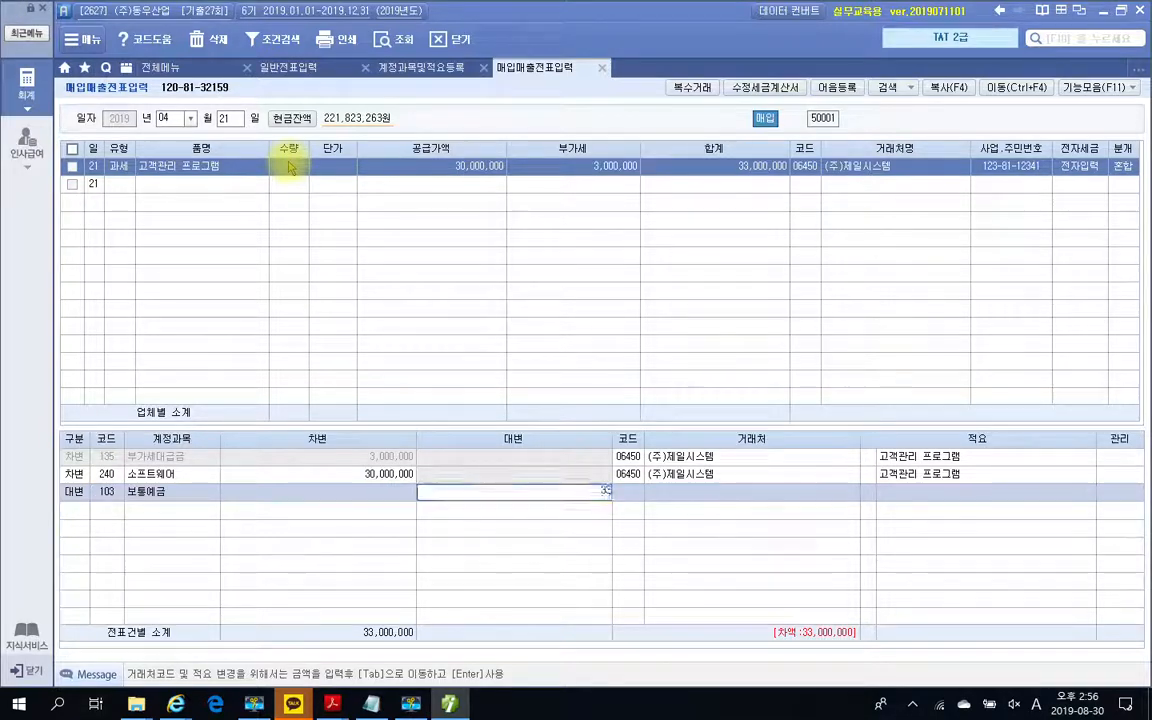
text(,000,000)
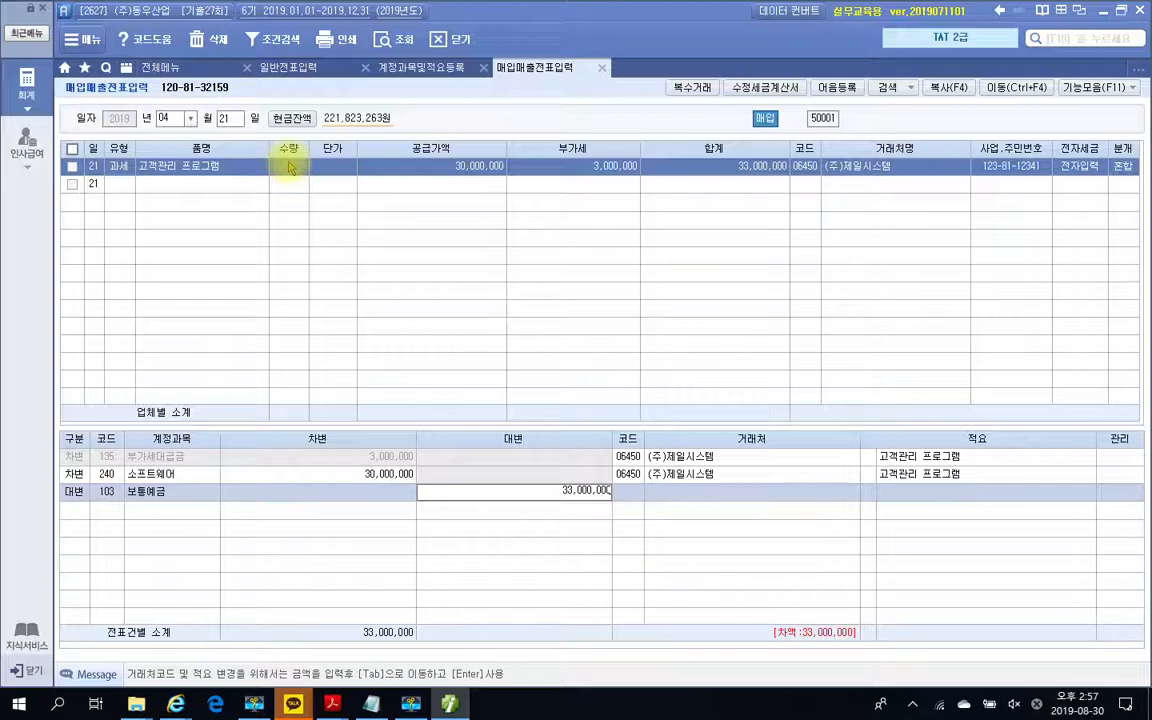
key(Return)
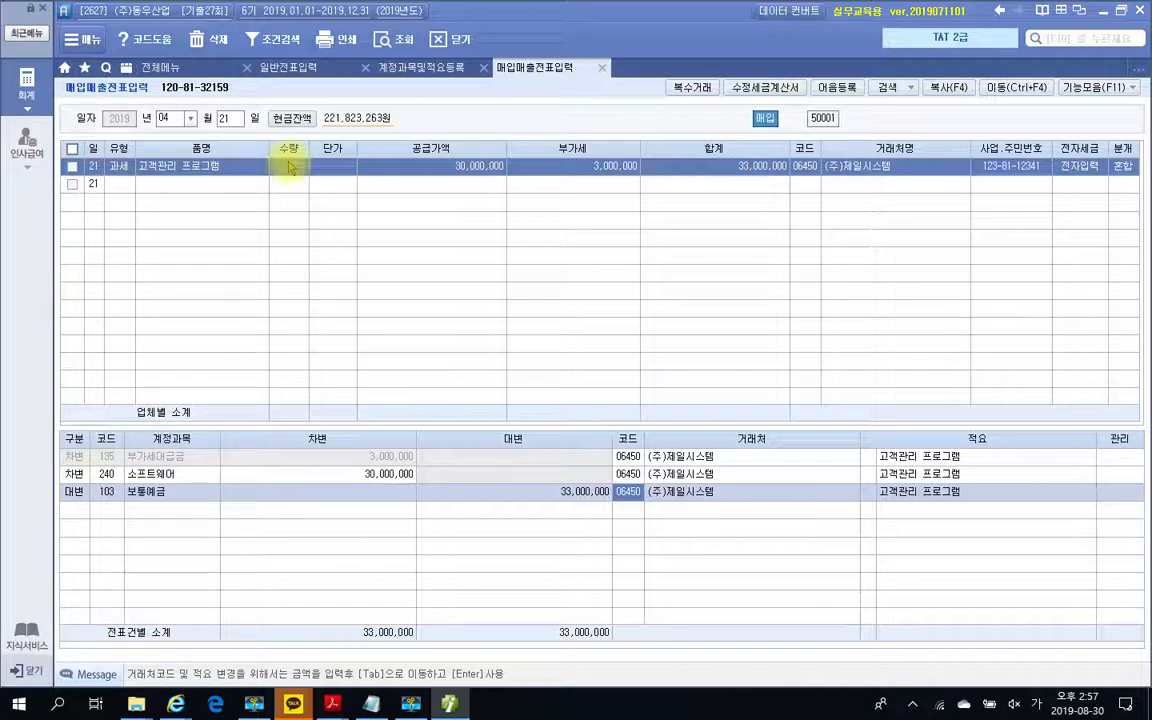
text(국민)
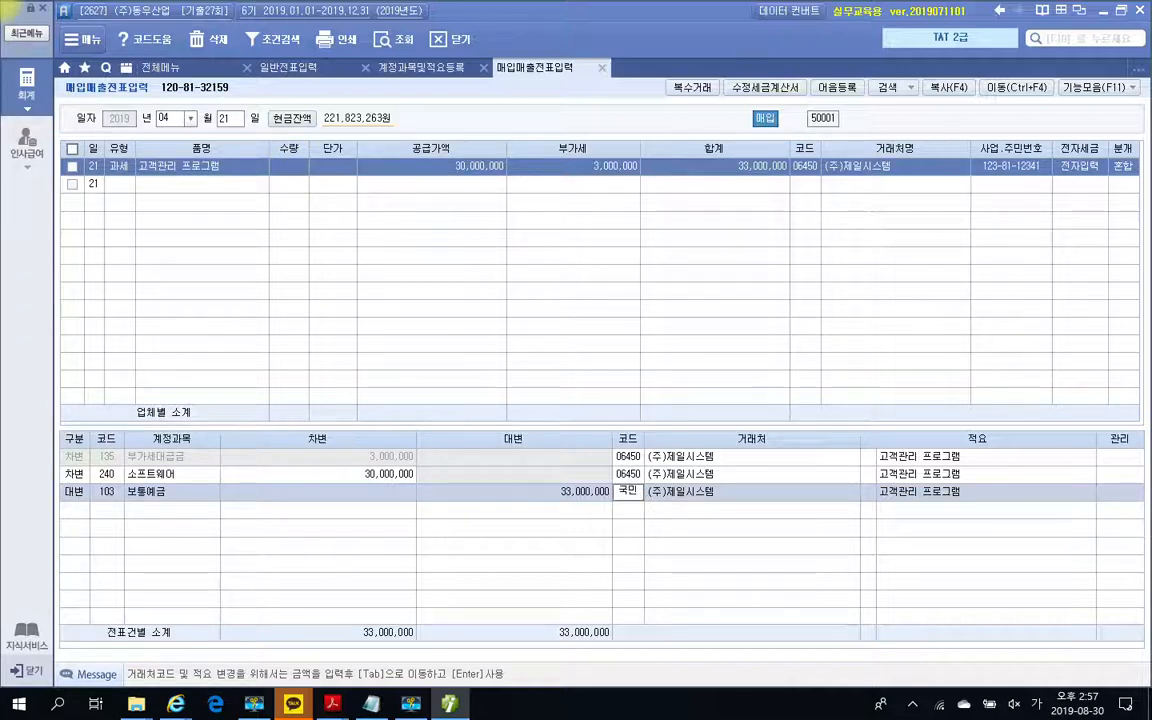
key(Return)
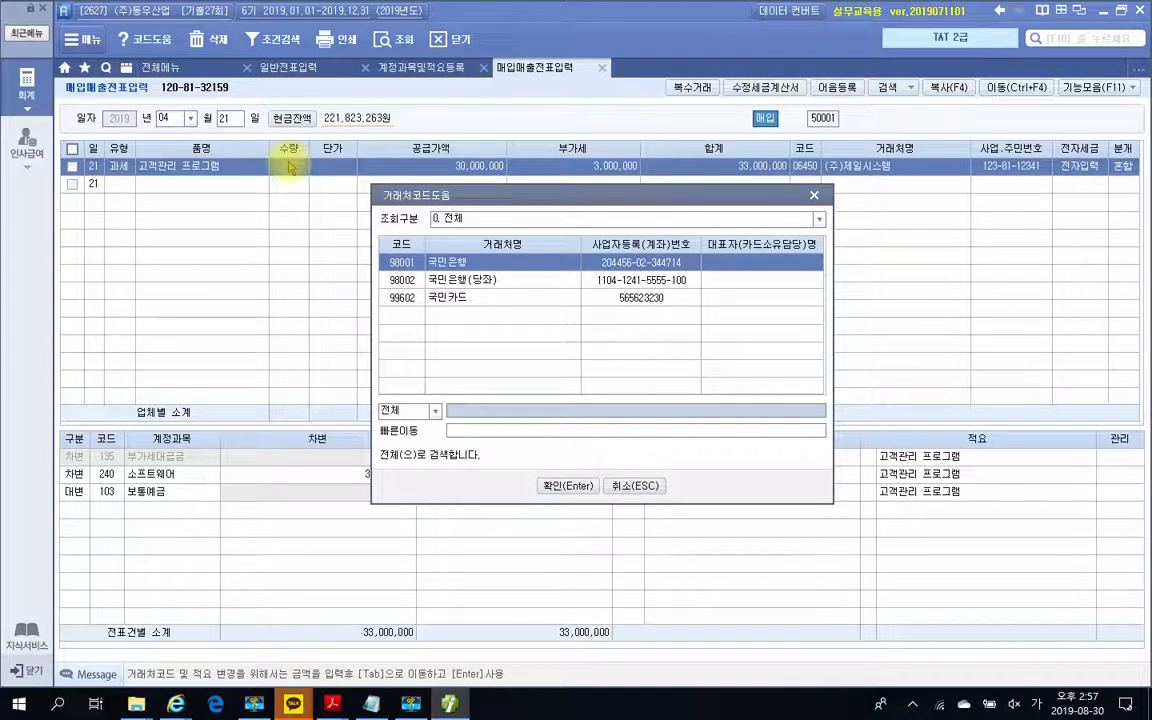
key(Return)
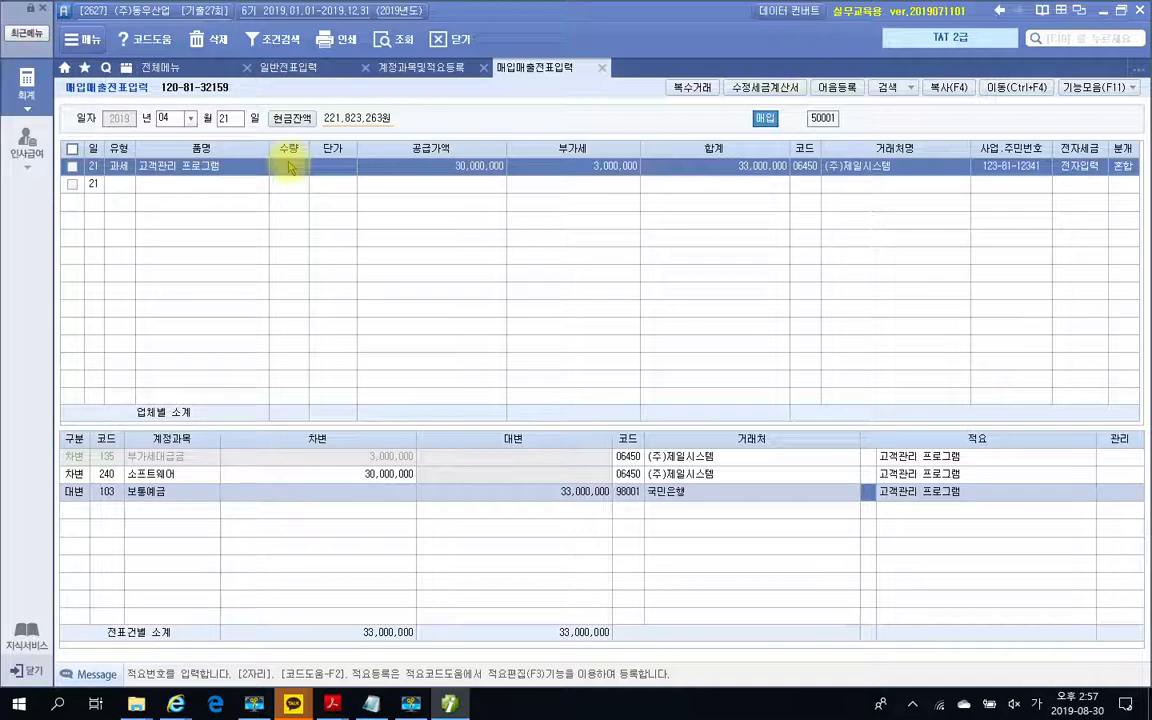
- Review the April 1 정부보조금 entry, and in the 무형자산 accounts examine how 241 정부보조금 relates to 240 소프트웨어
click(280, 68)
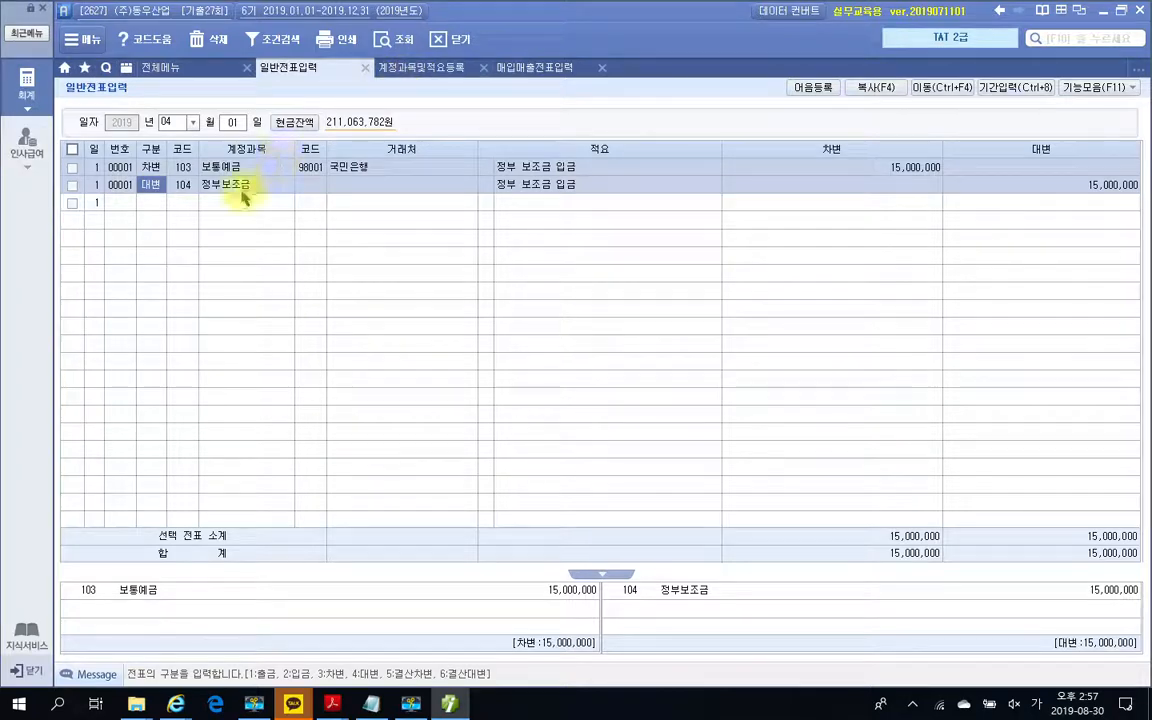
click(419, 68)
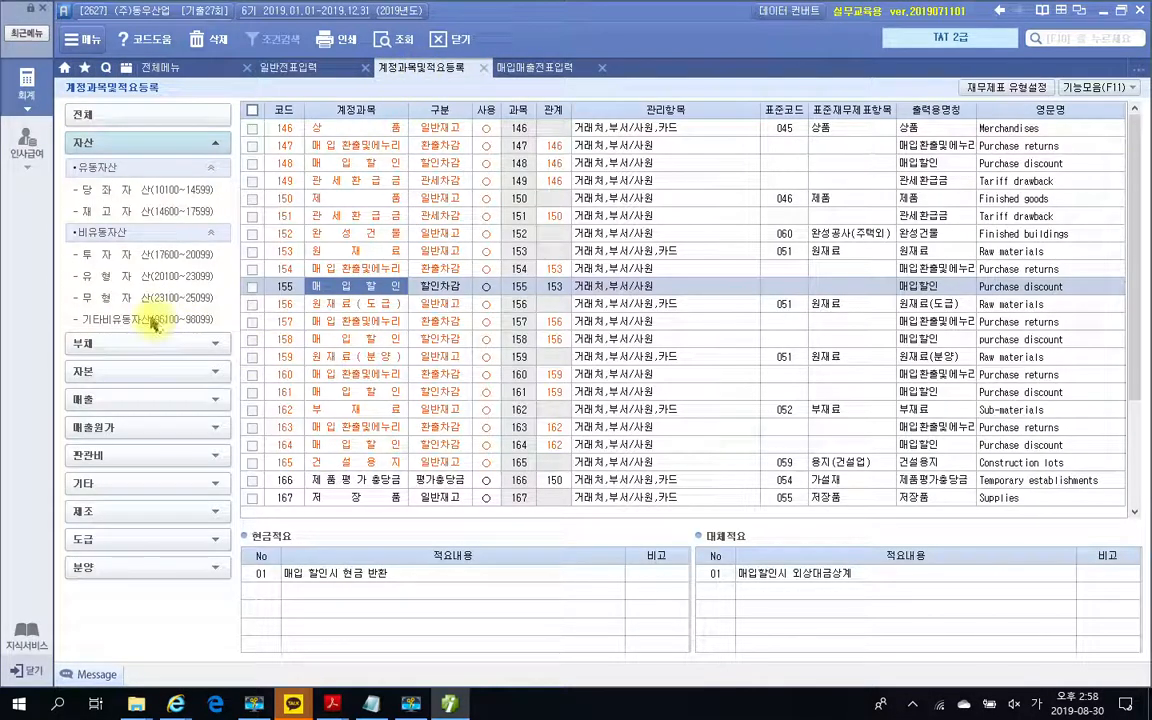
click(119, 298)
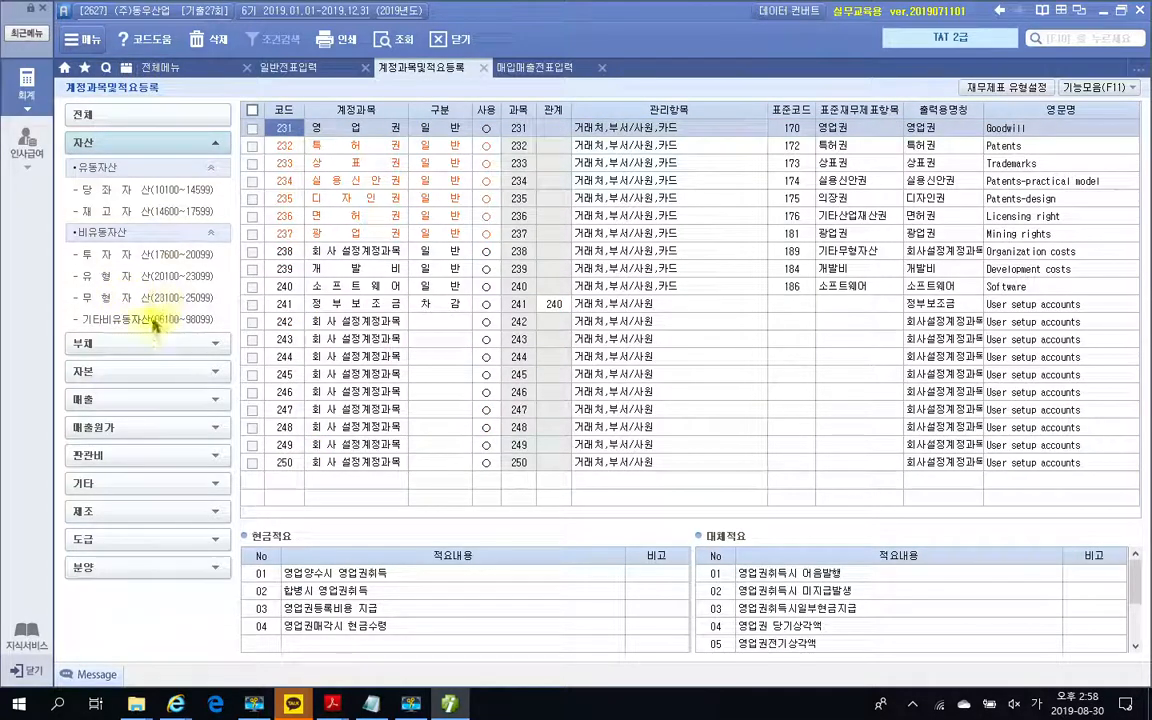
click(345, 306)
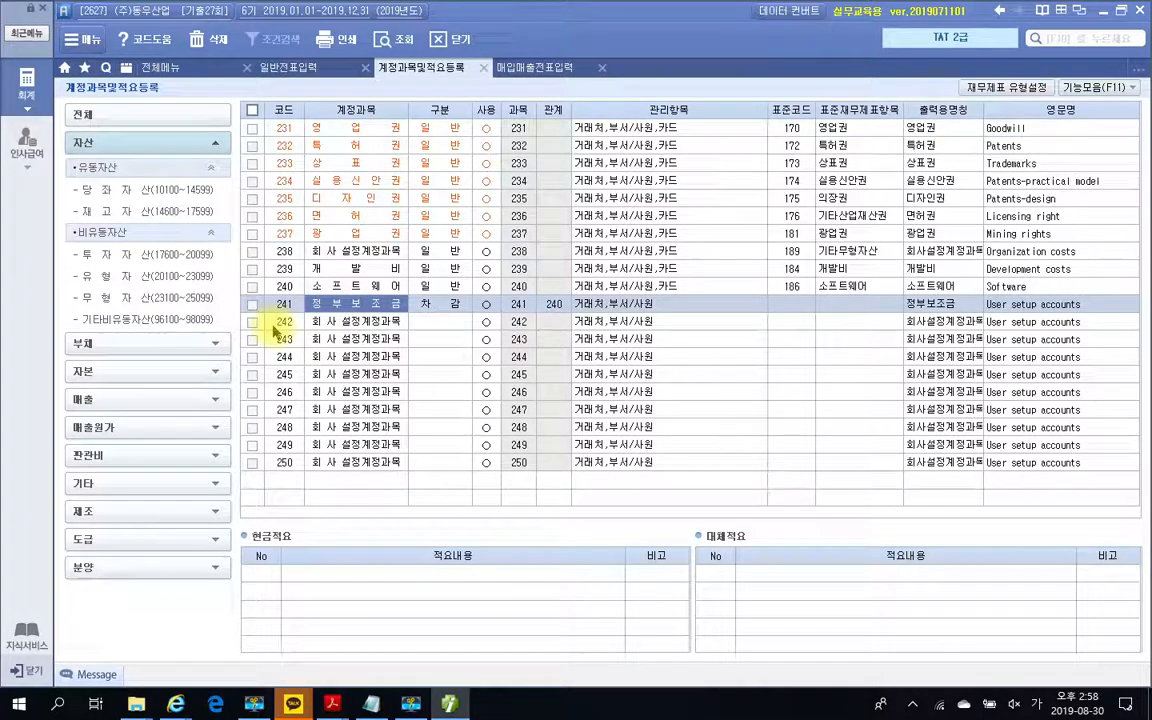
mouse_move(264, 278)
mouse_down()
mouse_move(303, 298)
mouse_move(610, 320)
mouse_up()
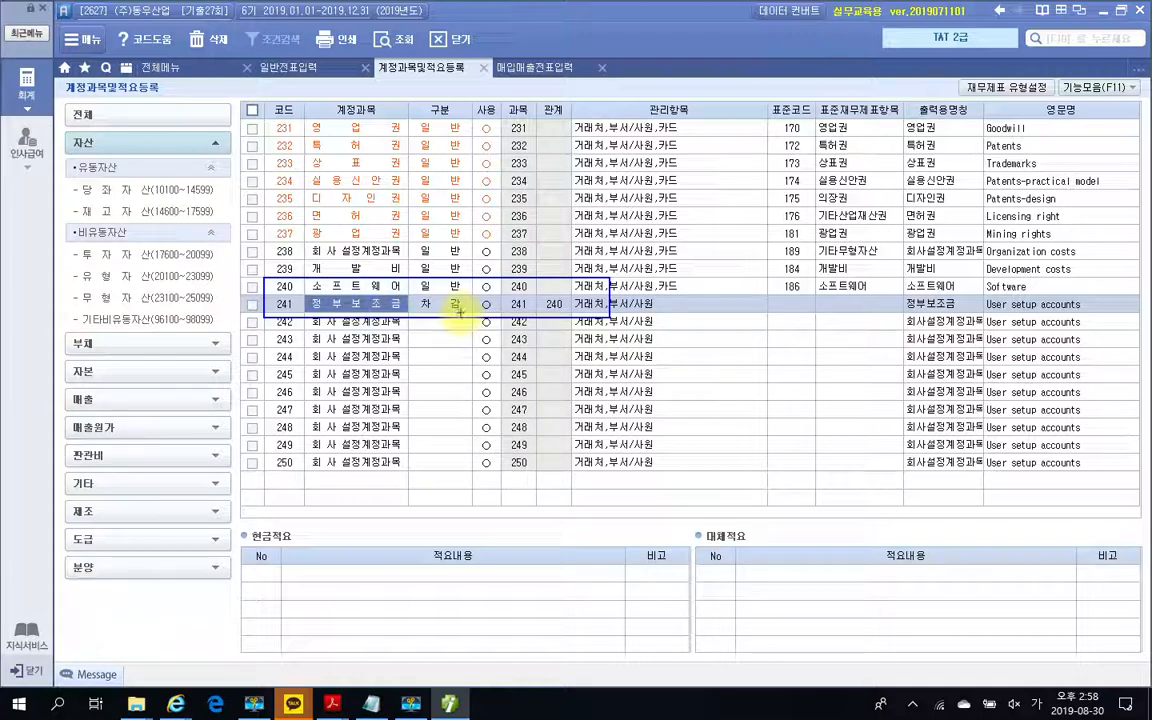
drag(411, 301, 460, 307)
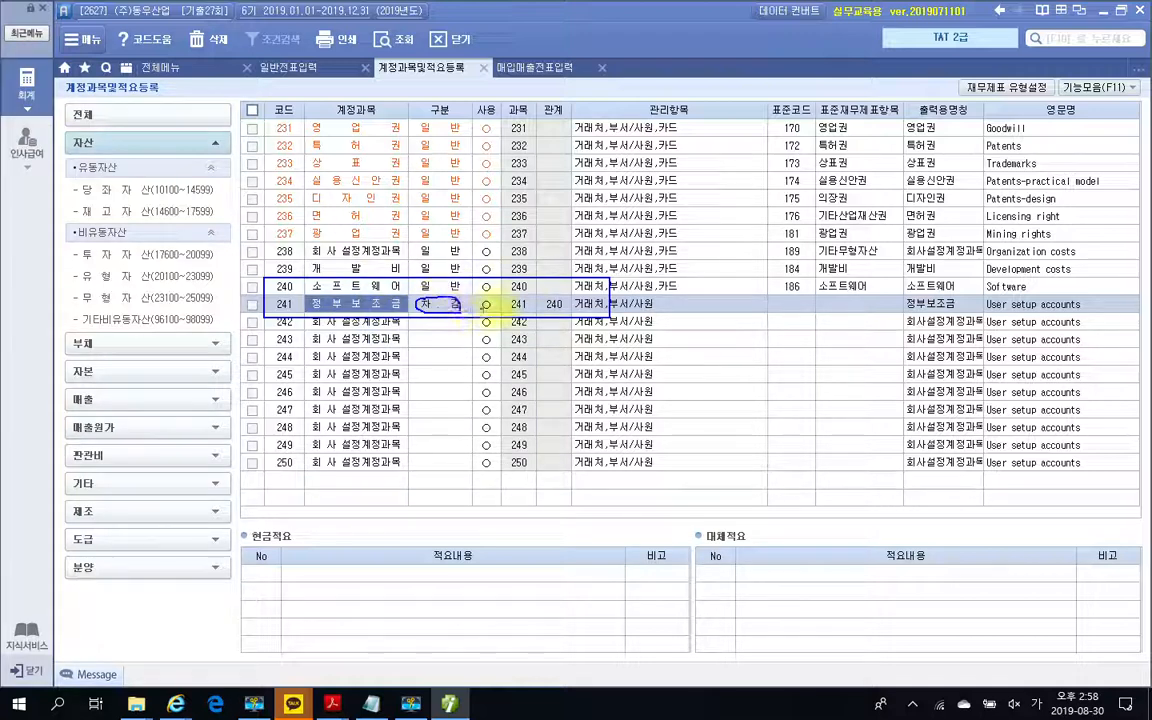
mouse_move(557, 298)
mouse_down()
mouse_move(537, 303)
mouse_move(550, 313)
mouse_move(562, 302)
mouse_up()
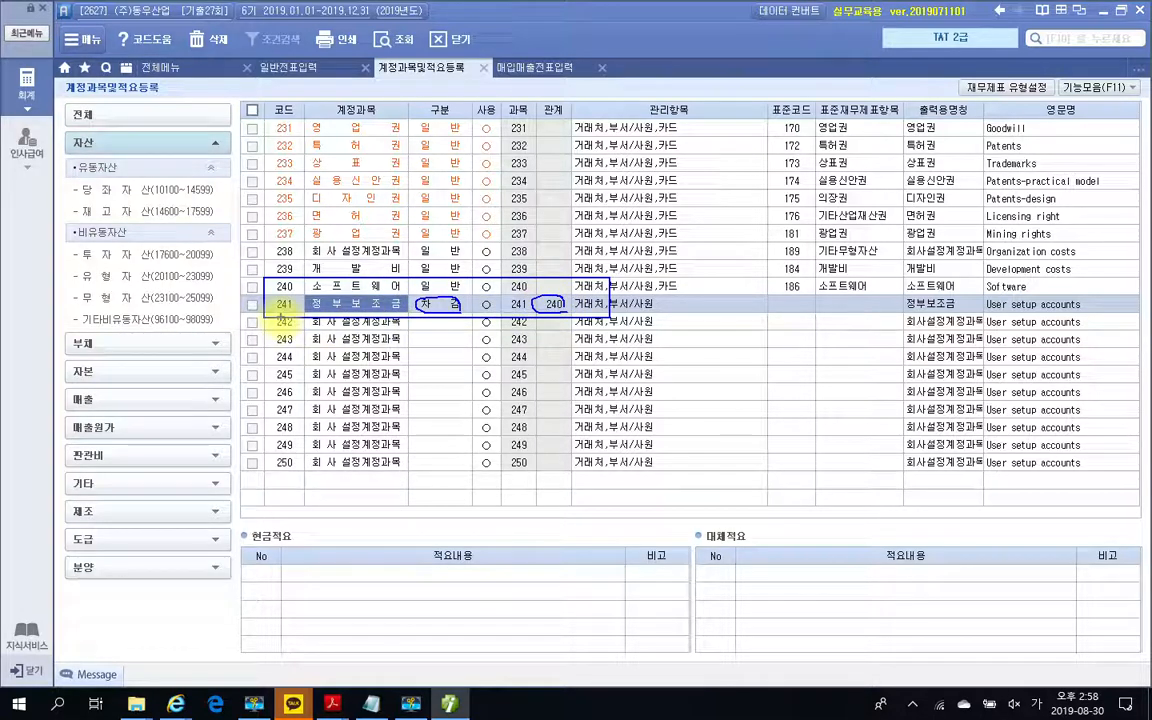
key(Escape)
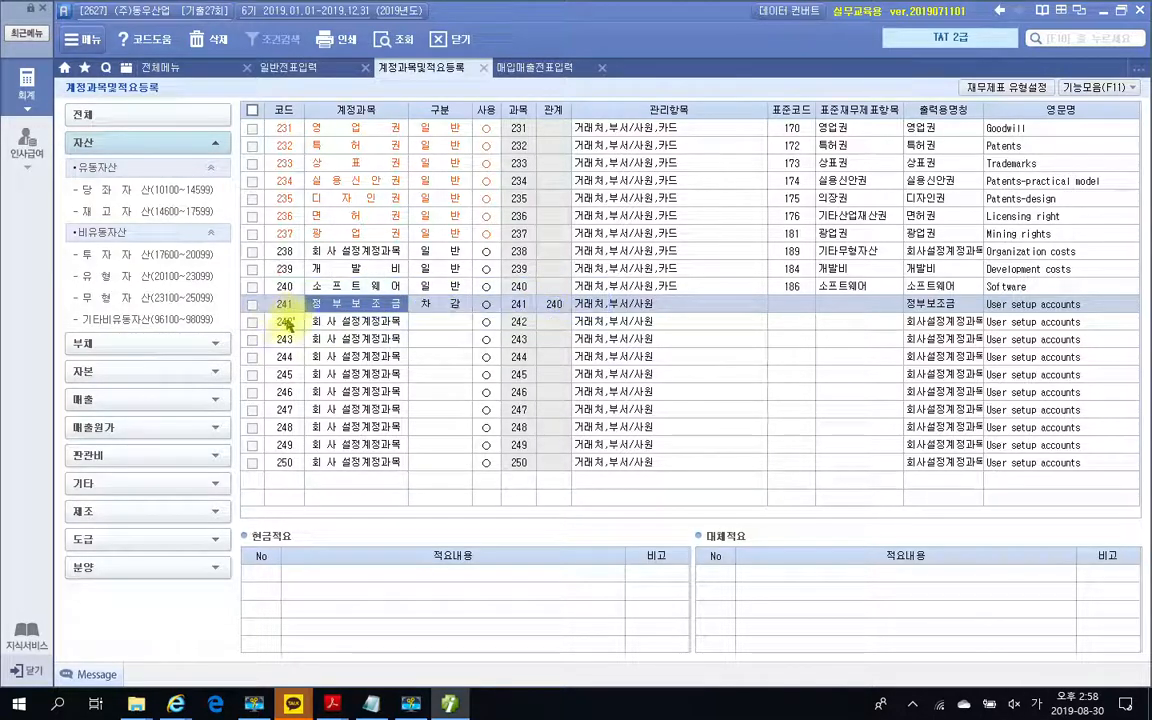
- Return to 일반전표입력 and set the voucher date to April 21
click(305, 69)
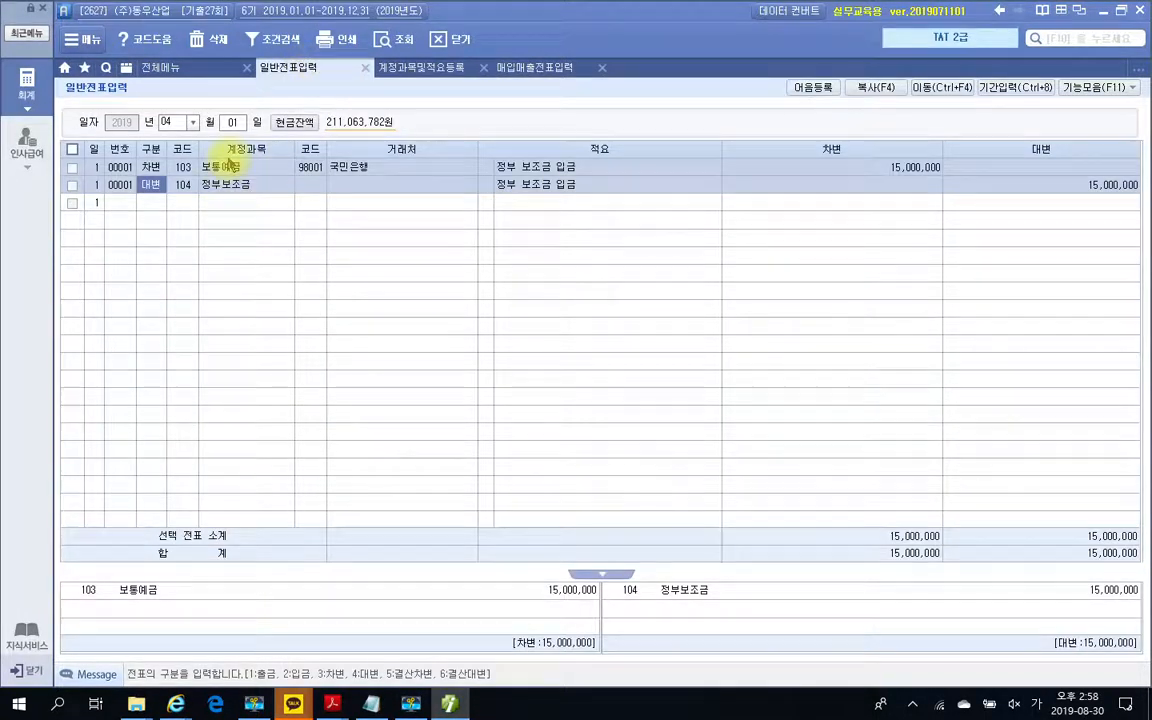
click(233, 122)
text(21)
key(Return)
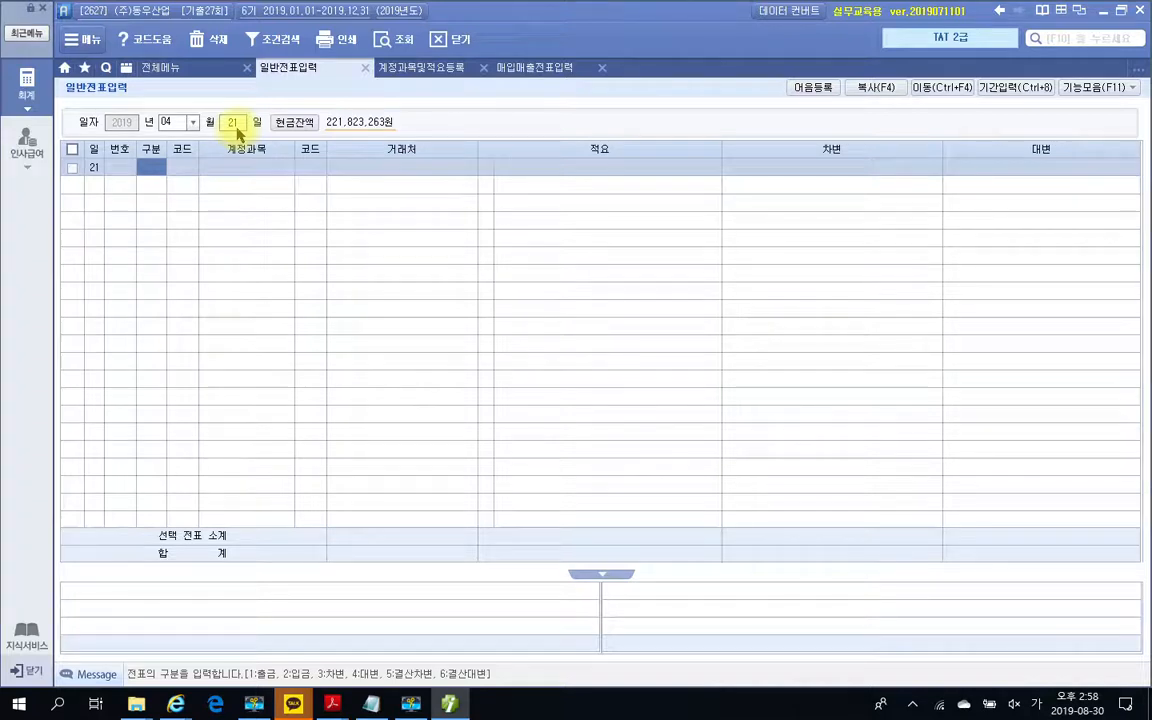
- Start a 차변 line and choose 104 정부보조금 as its account
text(3)
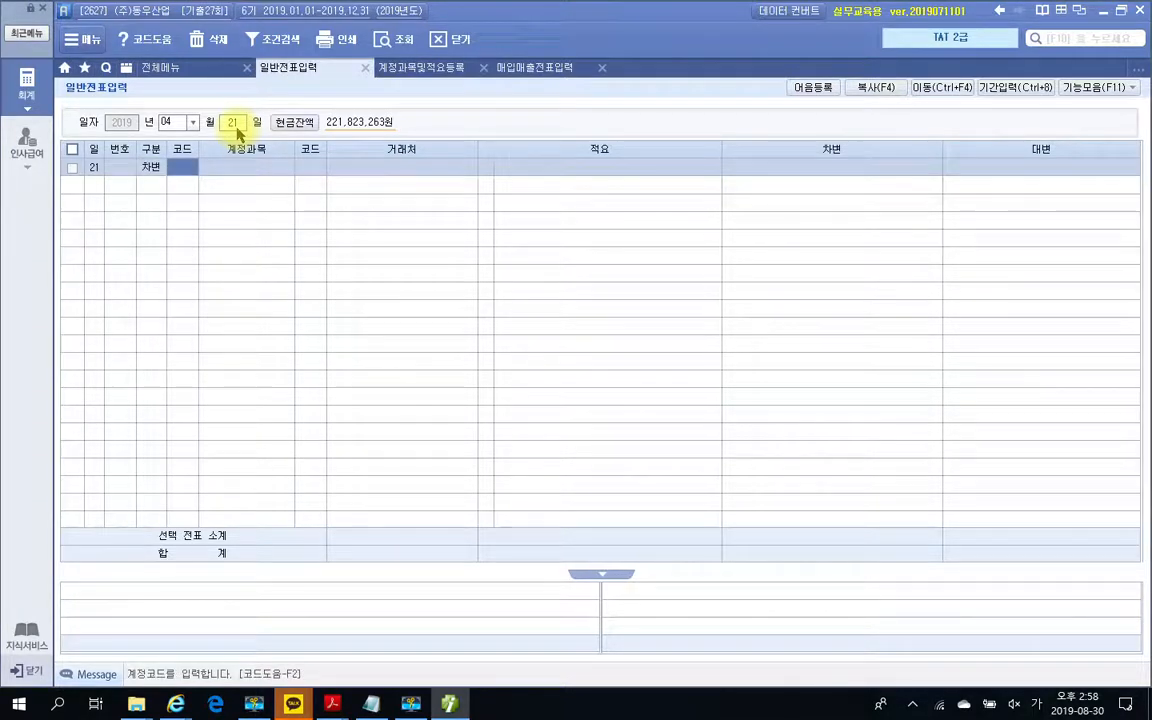
text(벙부)
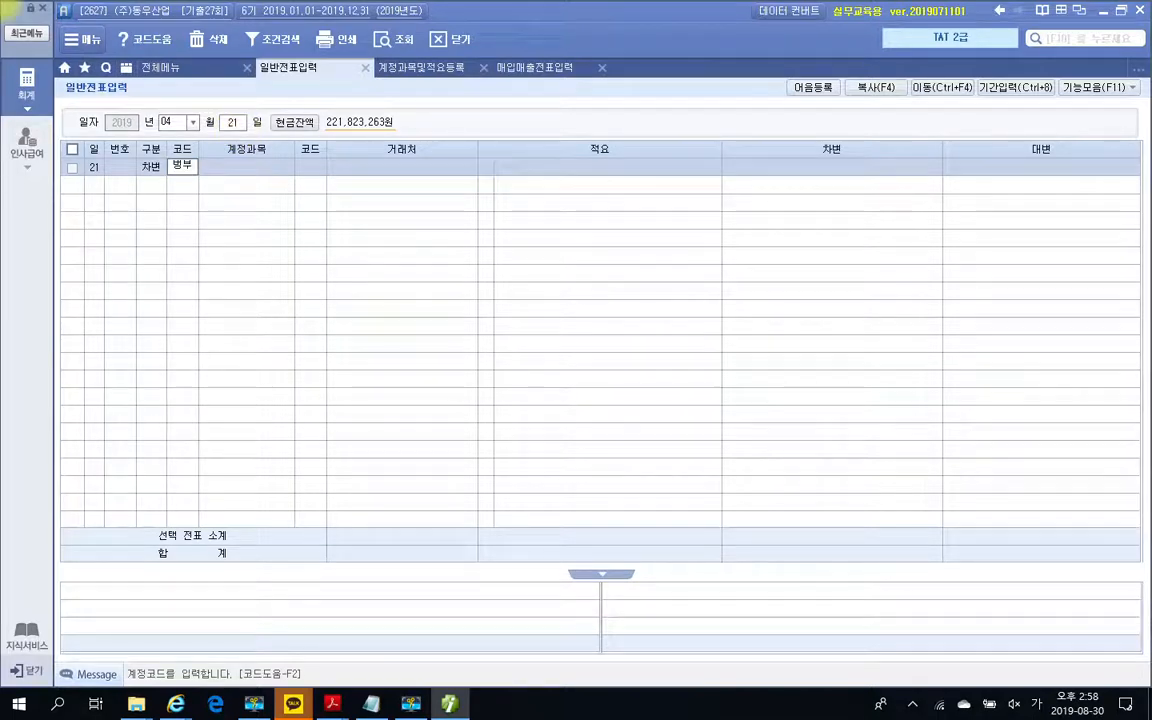
key(BackSpace)
key(BackSpace)
key(BackSpace)
text(정부)
key(Return)
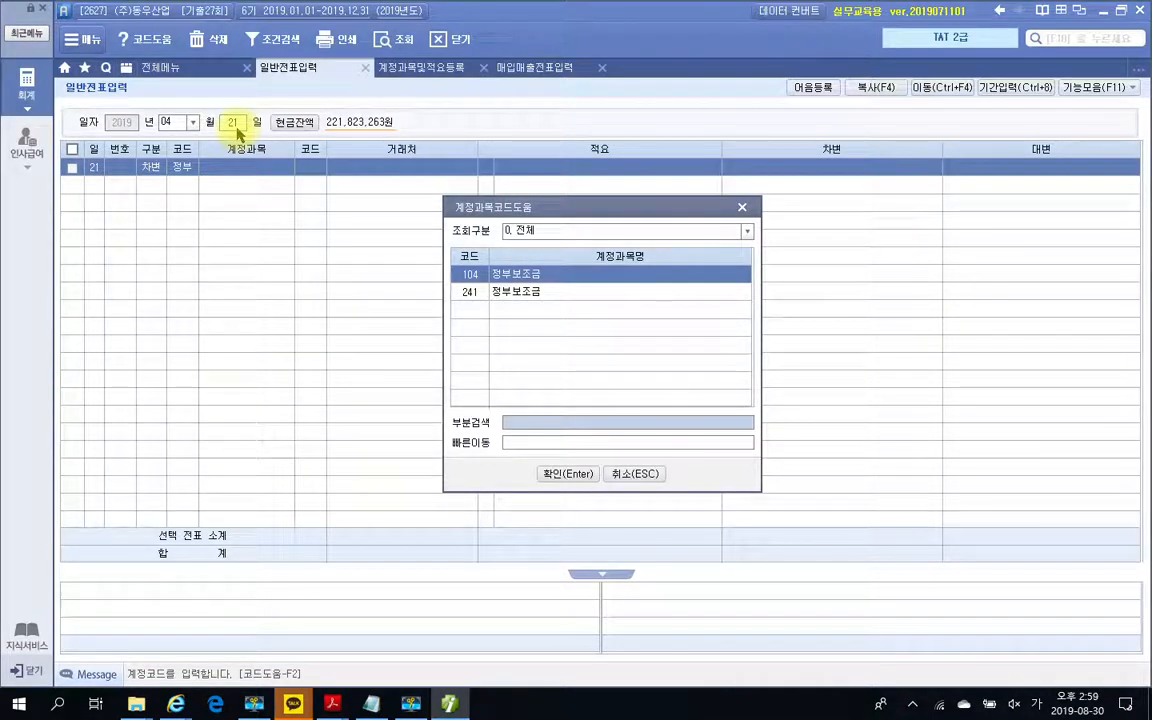
key(Return)
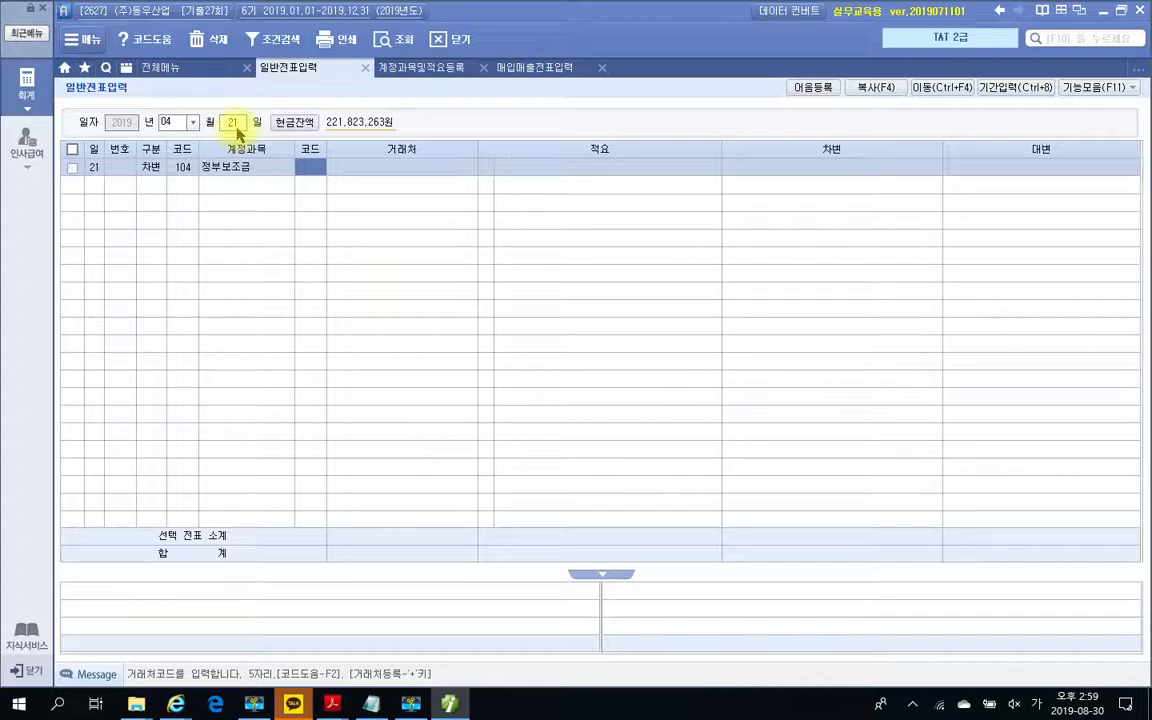
- Leave the debit line's 거래처 and 적요 blank and enter 15,000,000 as its 차변 amount
key(Return)
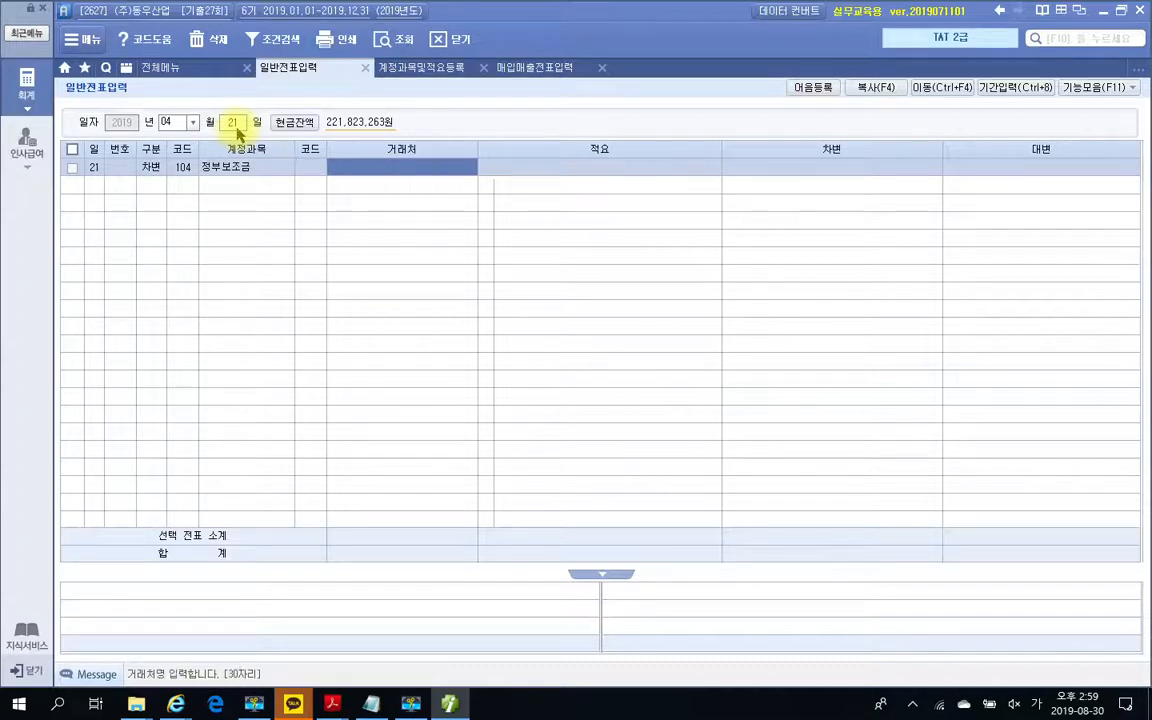
key(Return)
key(Return)
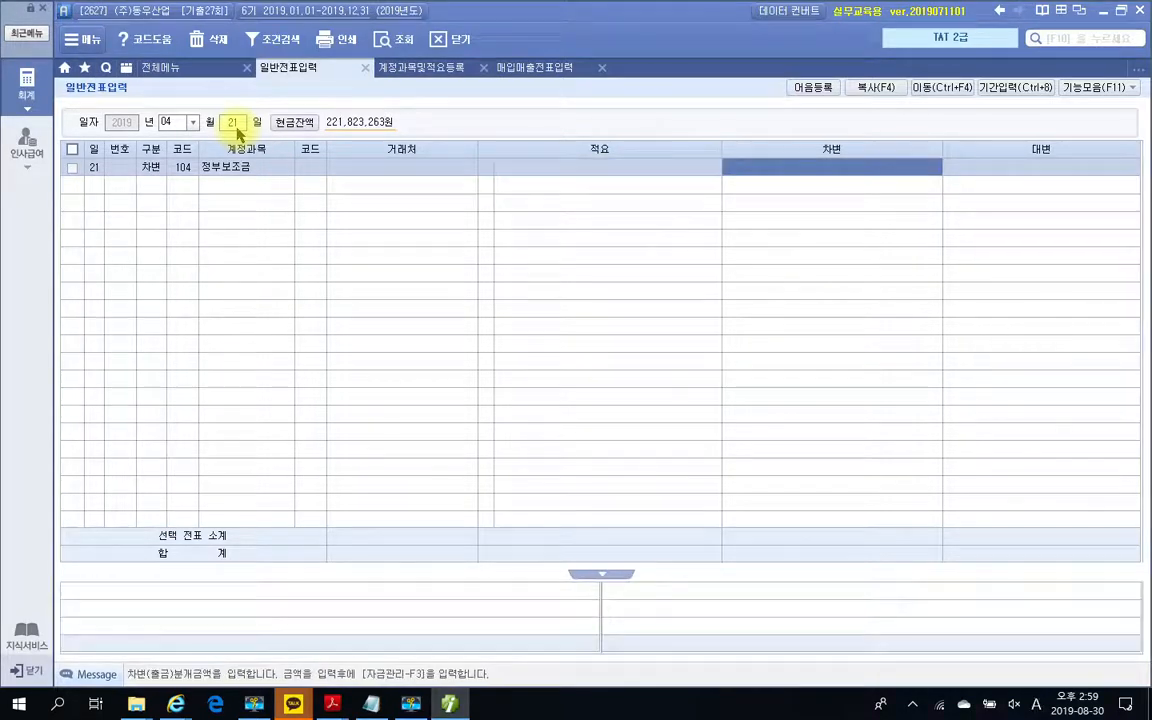
text(15000000)
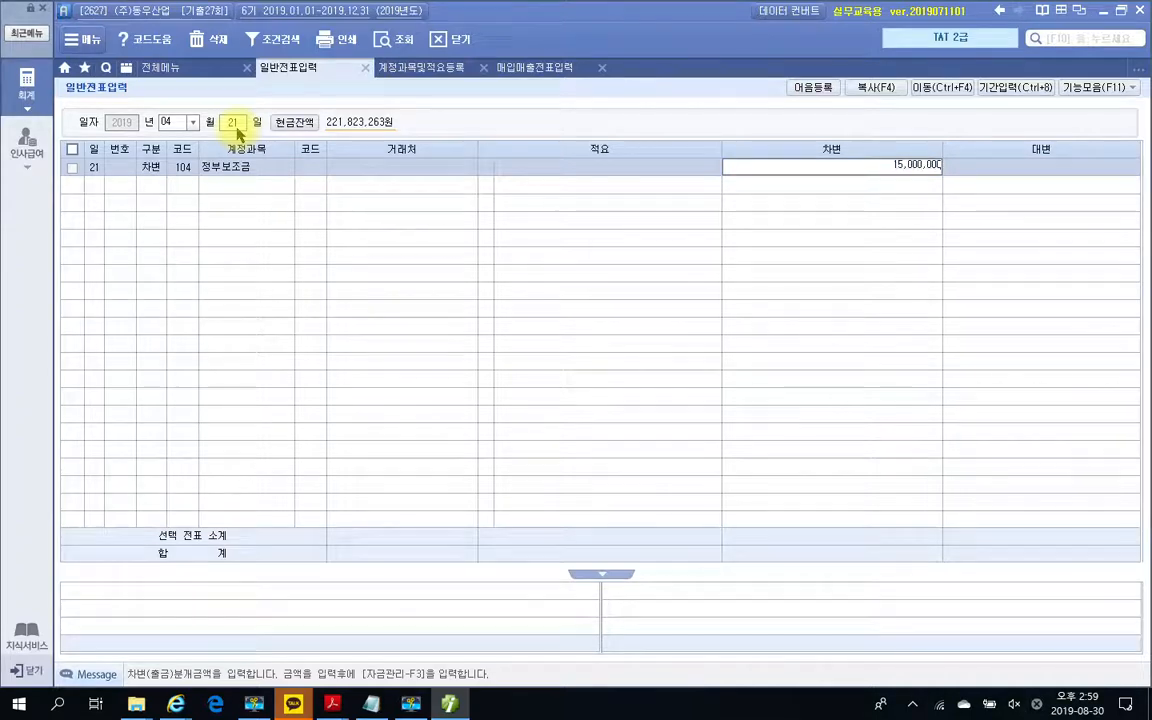
key(Return)
- Add a 대변 line to the April 21 voucher and choose 241 정부보조금 as its account
text(4)
key(Return)
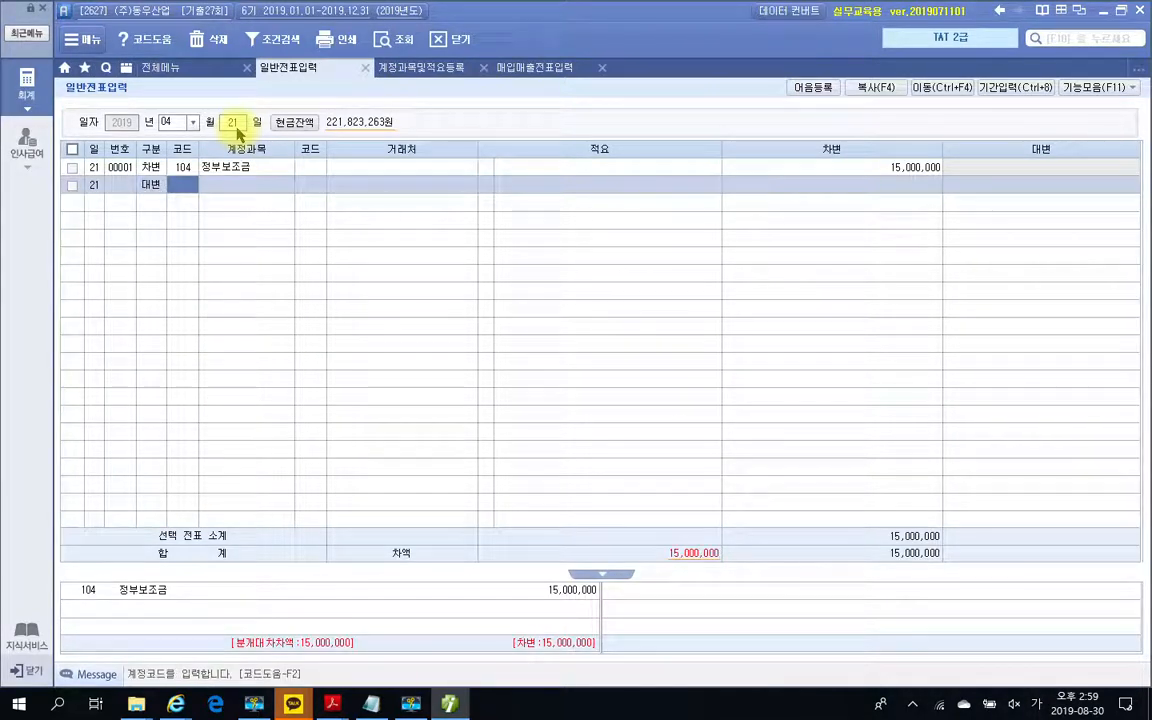
text(정부)
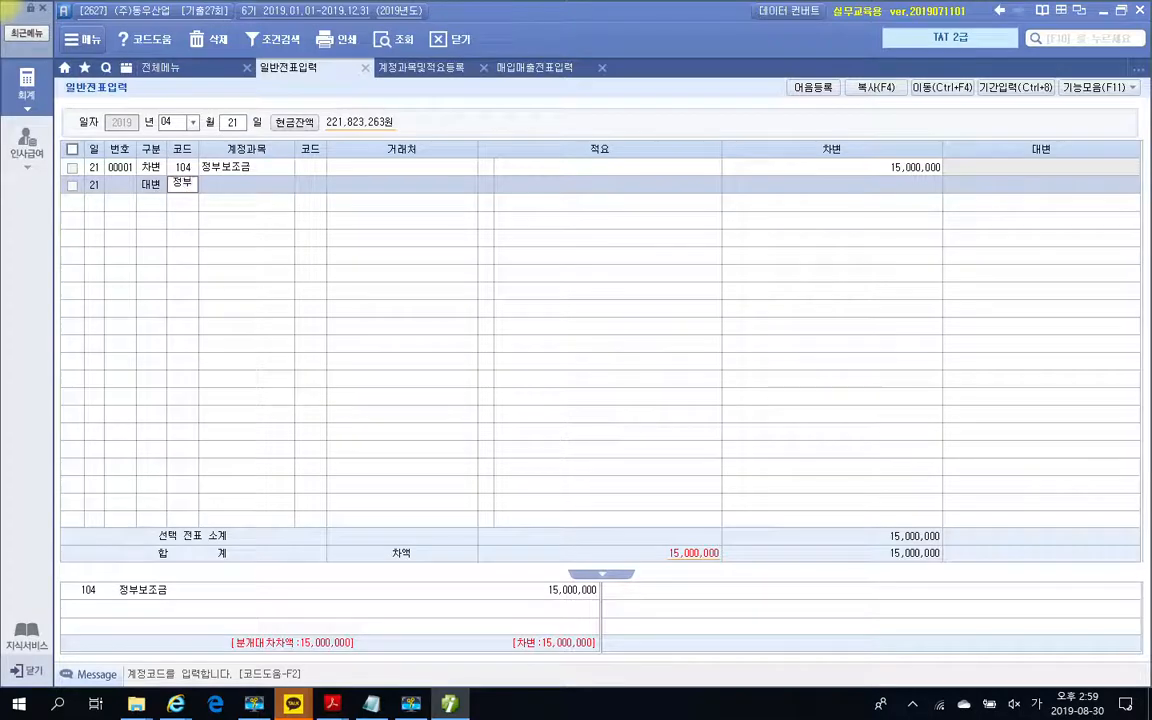
key(Return)
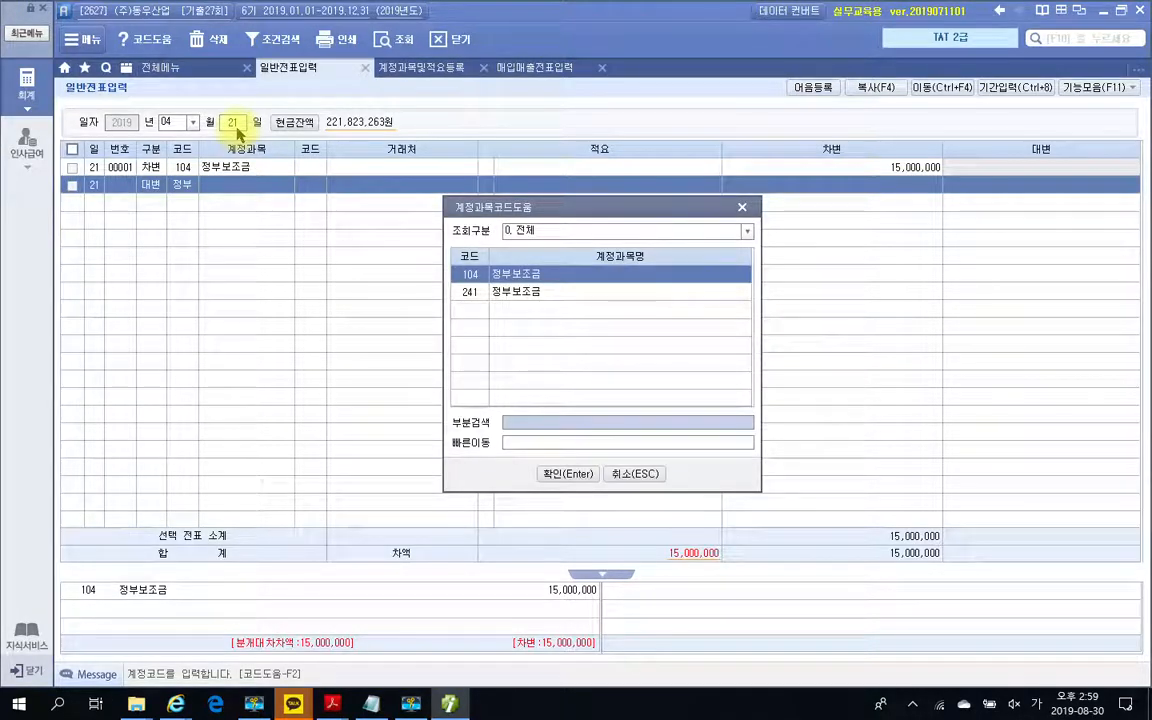
key(Down)
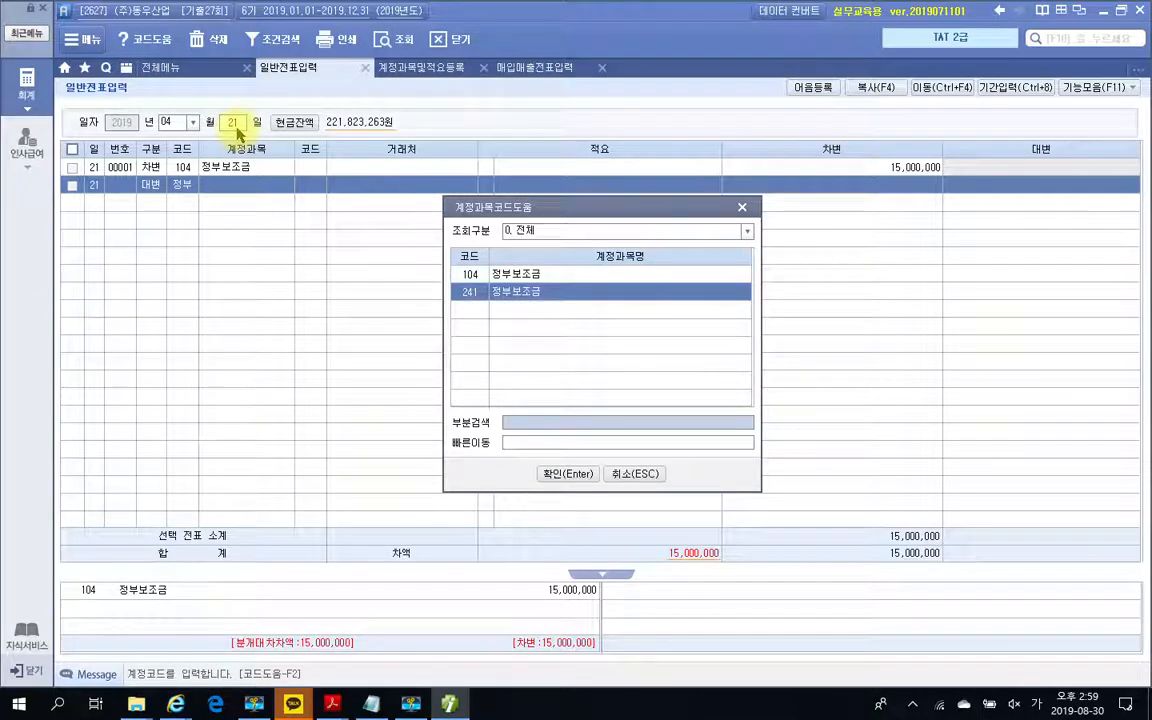
key(Return)
- Leave the credit line's 거래처 and 적요 blank and enter 15,000,000 as its 대변 amount
key(Return)
key(Return)
key(Return)
key(Return)
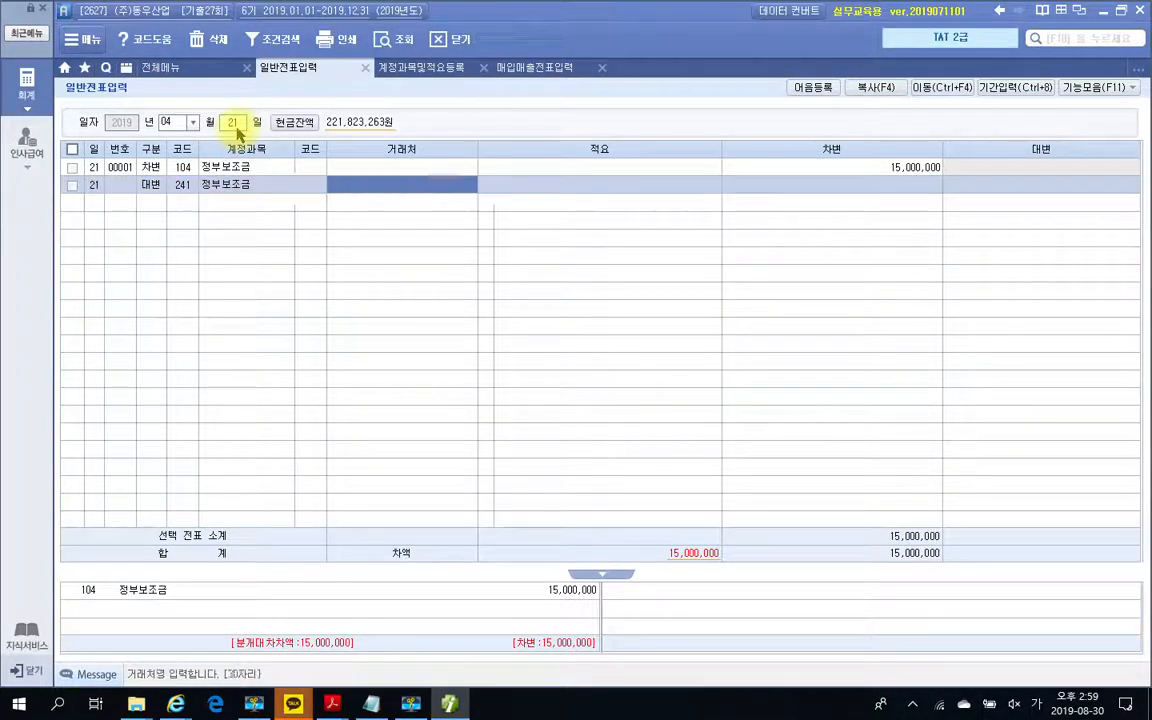
text(15000000)
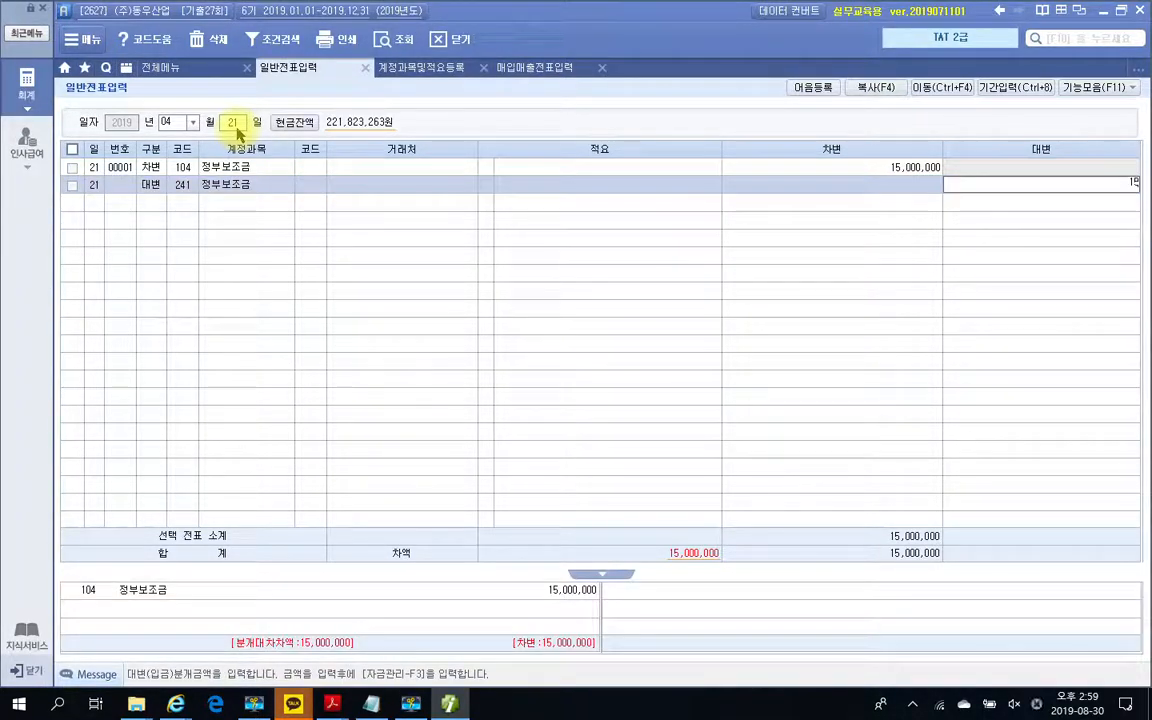
key(Return)
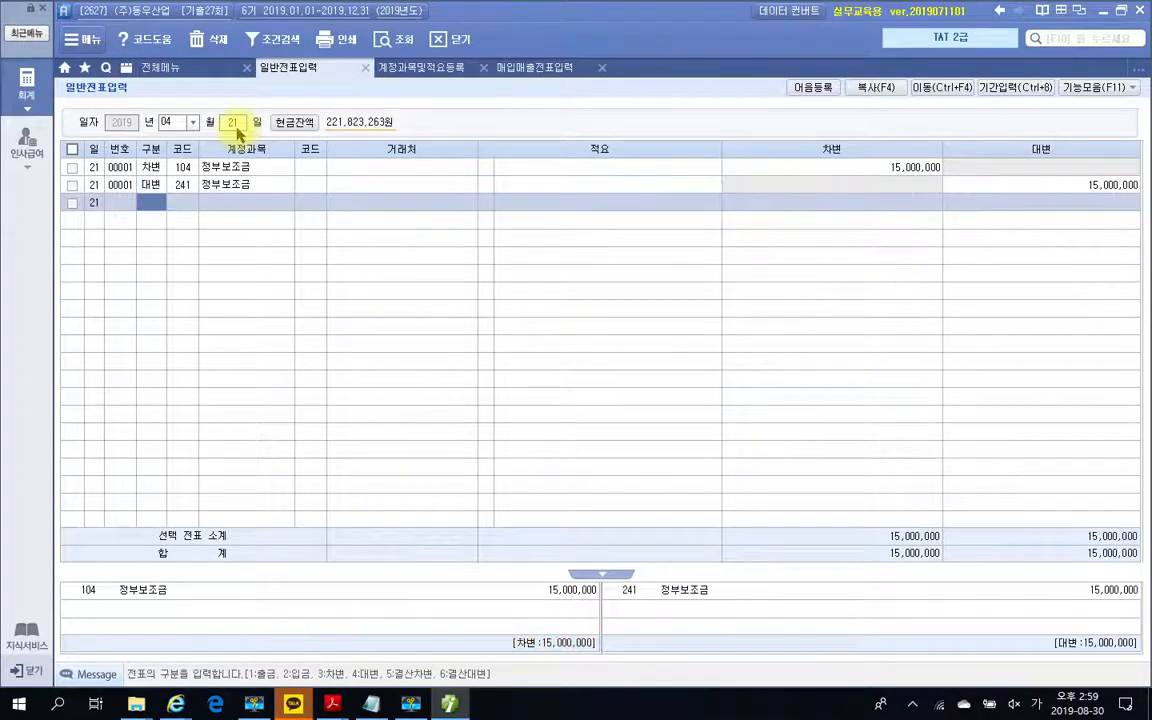
- Review the 104 and 241 정부보조금 lines and compare them with the April 21 고객관리 프로그램 purchase in 매입매출전표입력
click(186, 168)
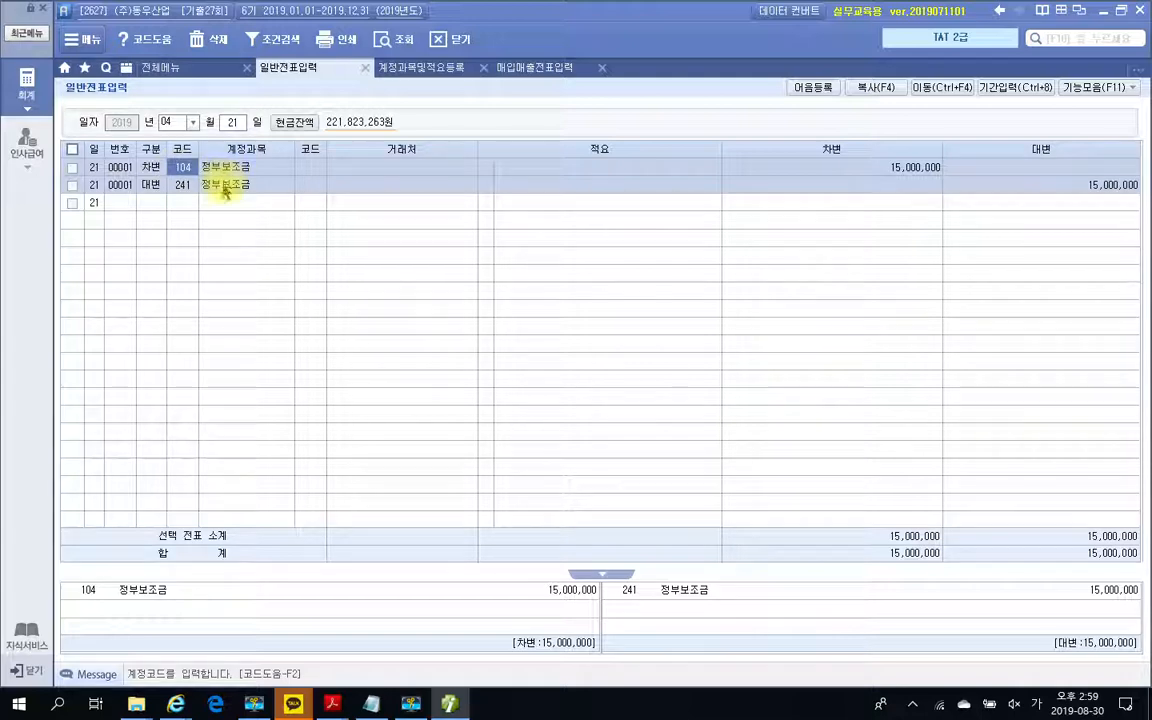
click(223, 186)
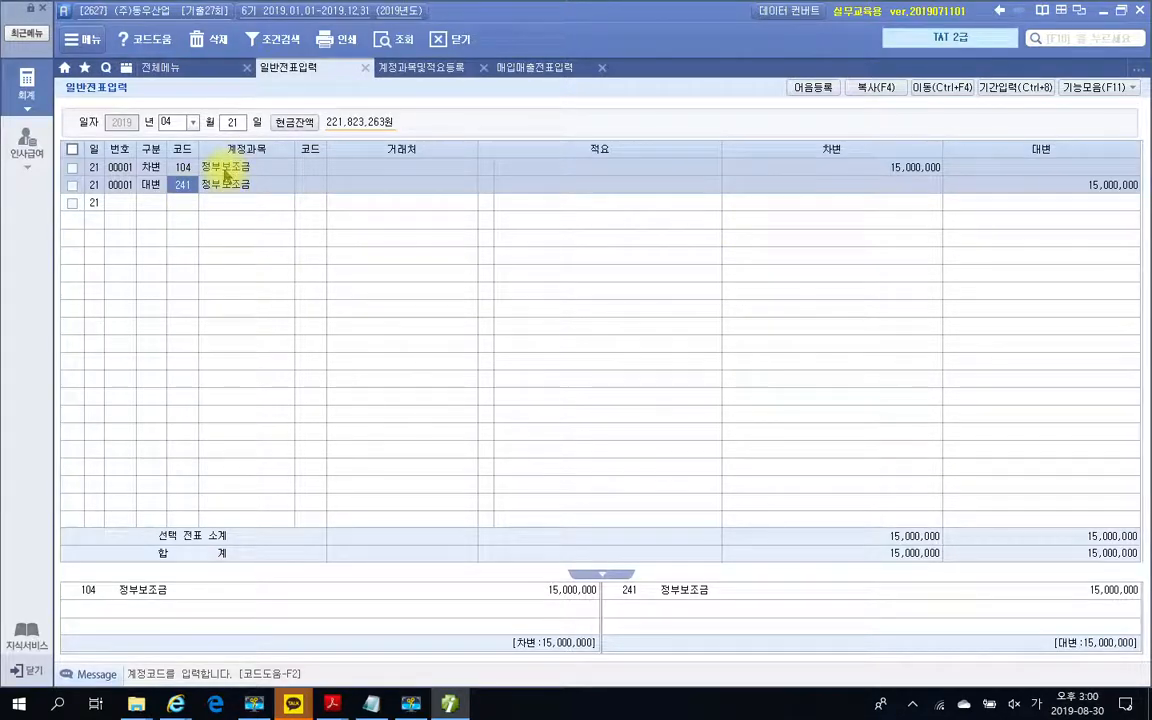
click(515, 66)
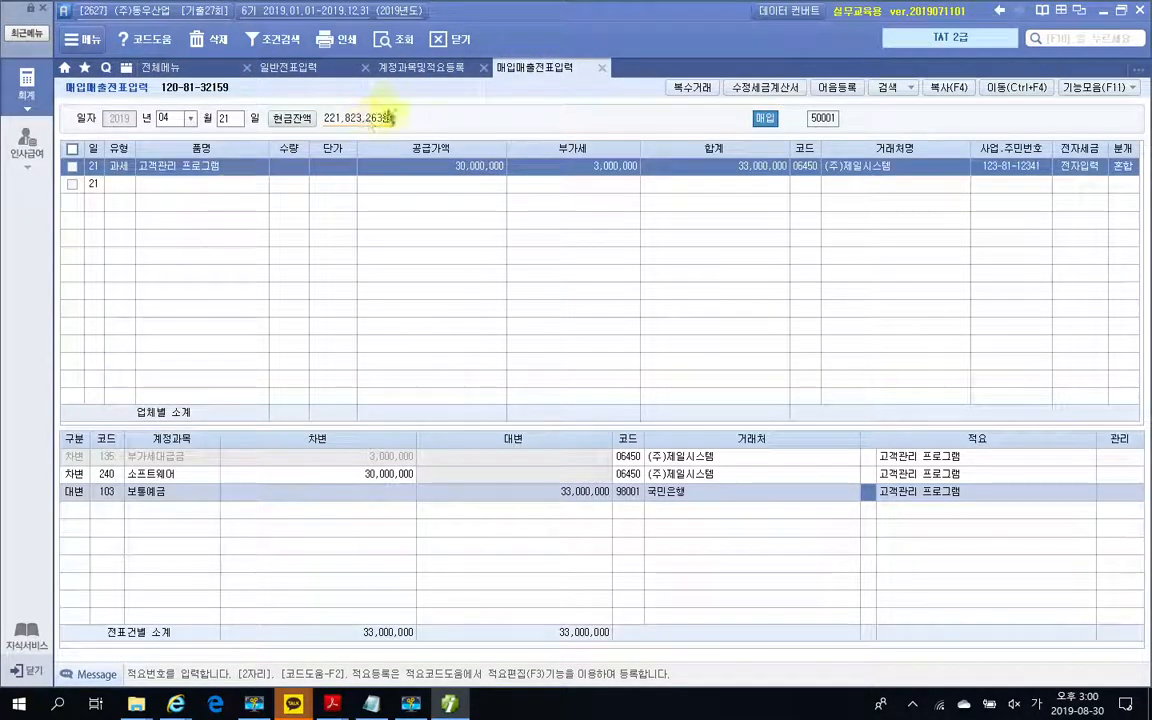
- Close the 계정과목및적요등록 screen and return to the April 21 voucher in 일반전표입력
click(483, 67)
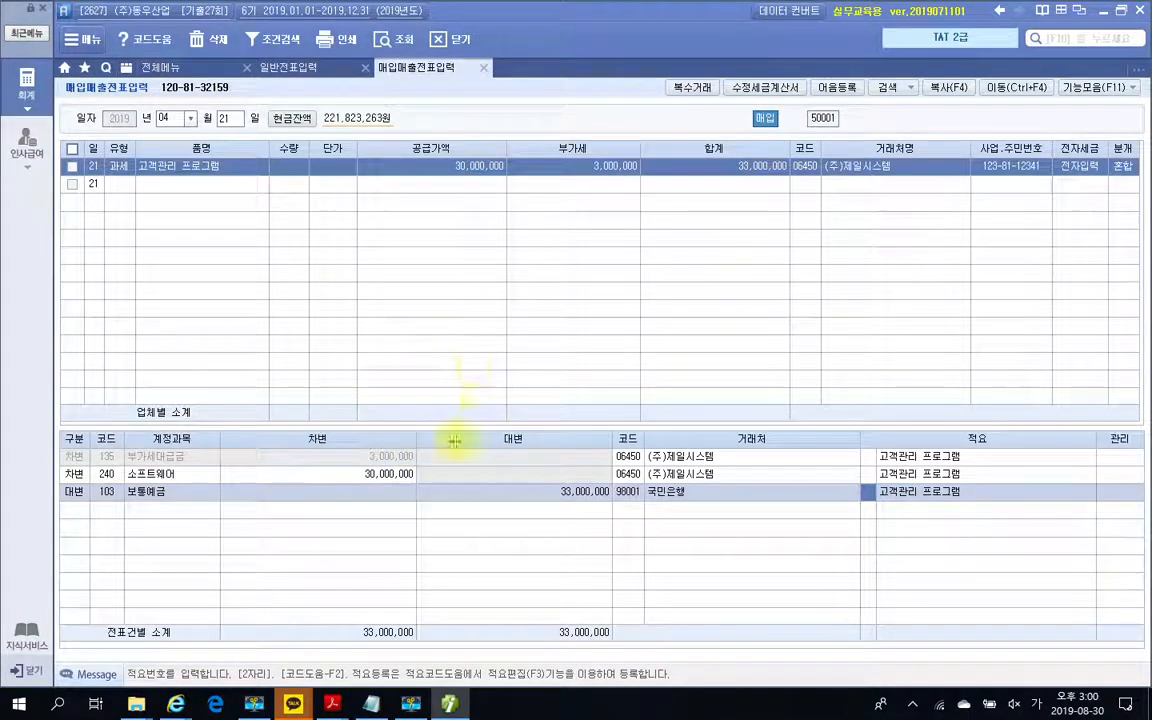
click(278, 67)
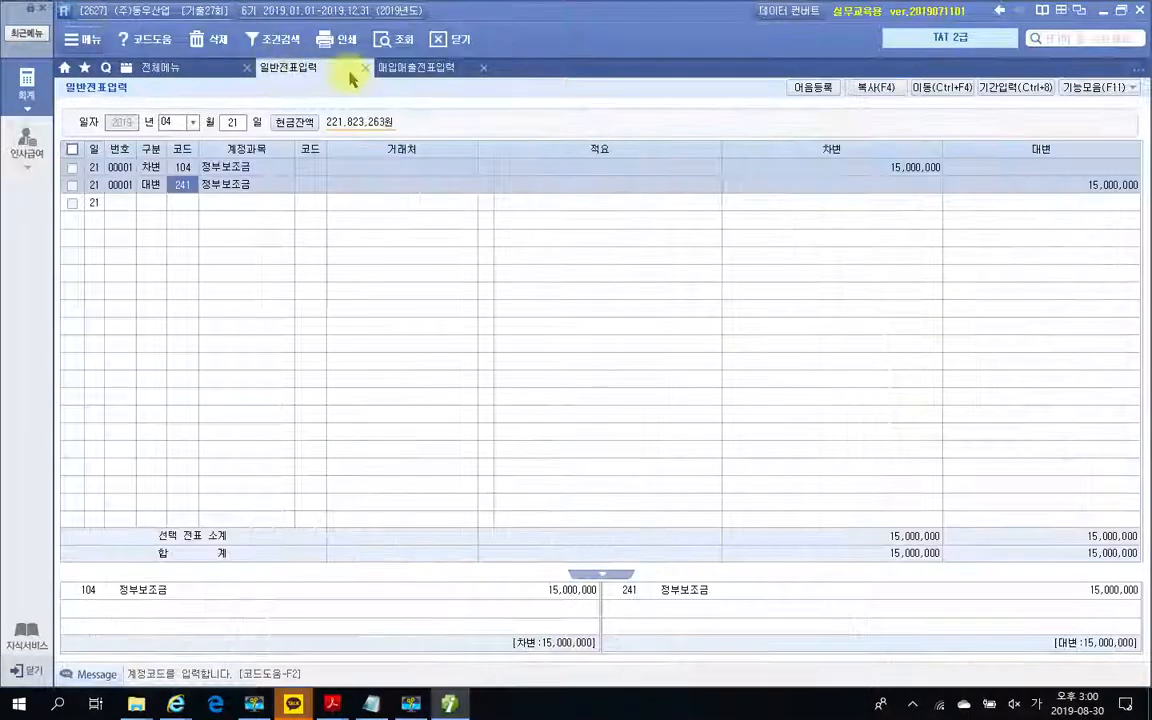
click(404, 72)
click(312, 72)
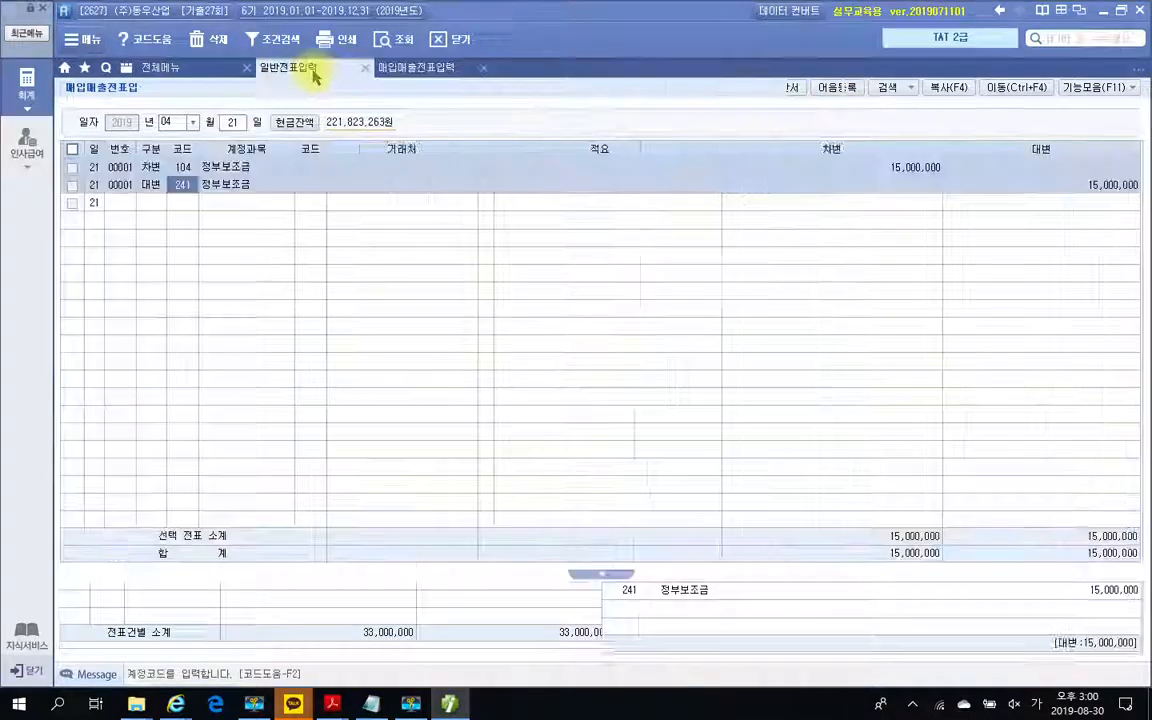
click(457, 705)
click(457, 705)
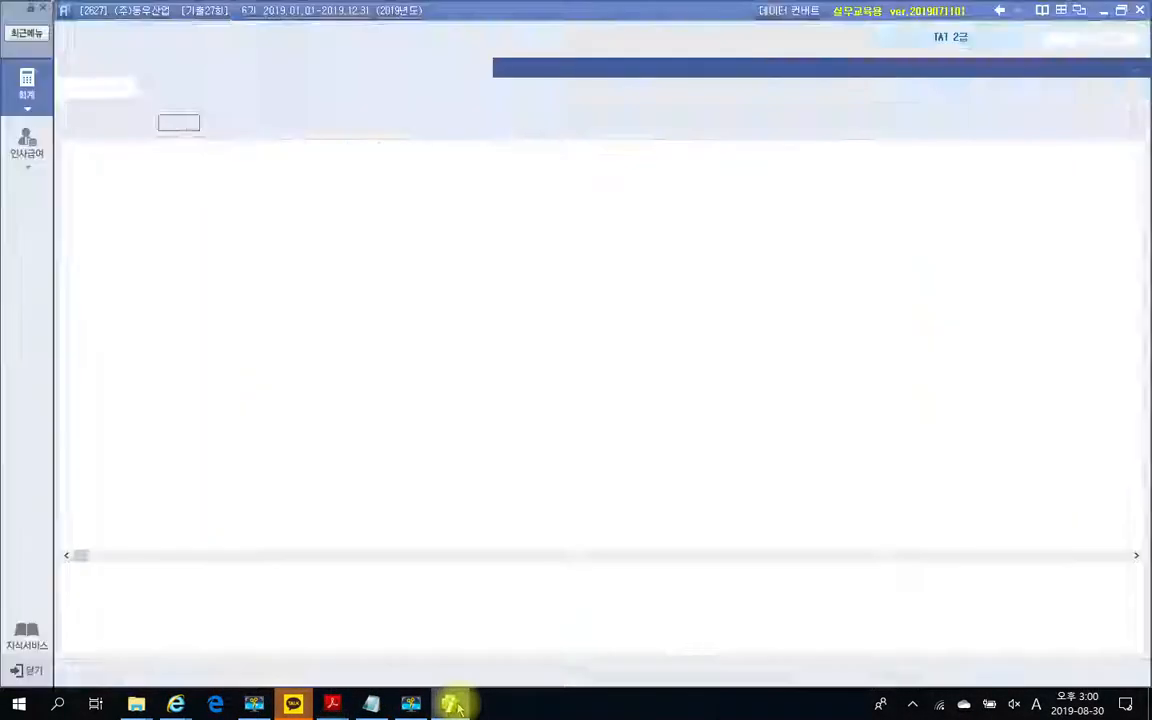